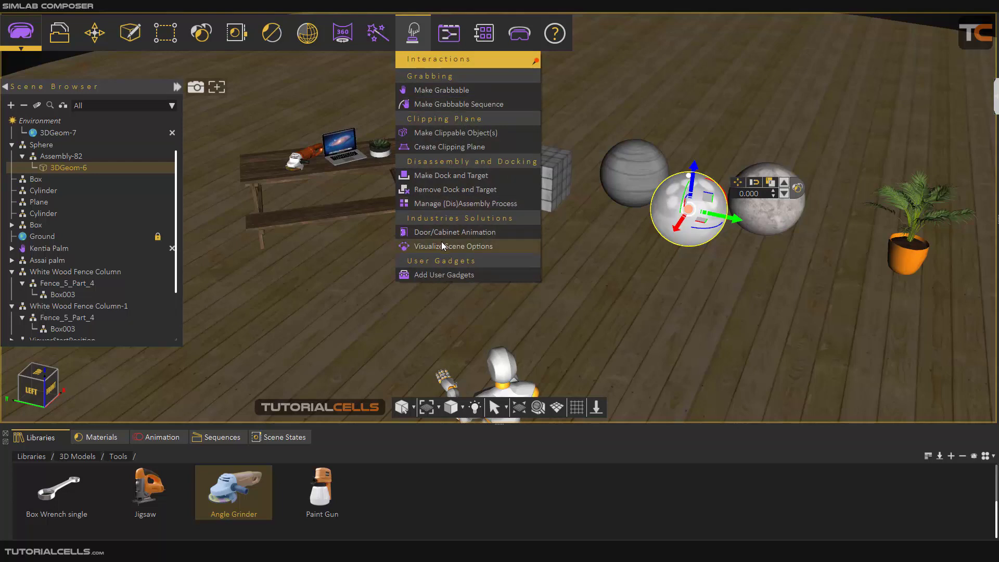
Show the material scene states in the mat o1 group and the object properties of the selected glossy white sphere.
mouse_move(444, 247)
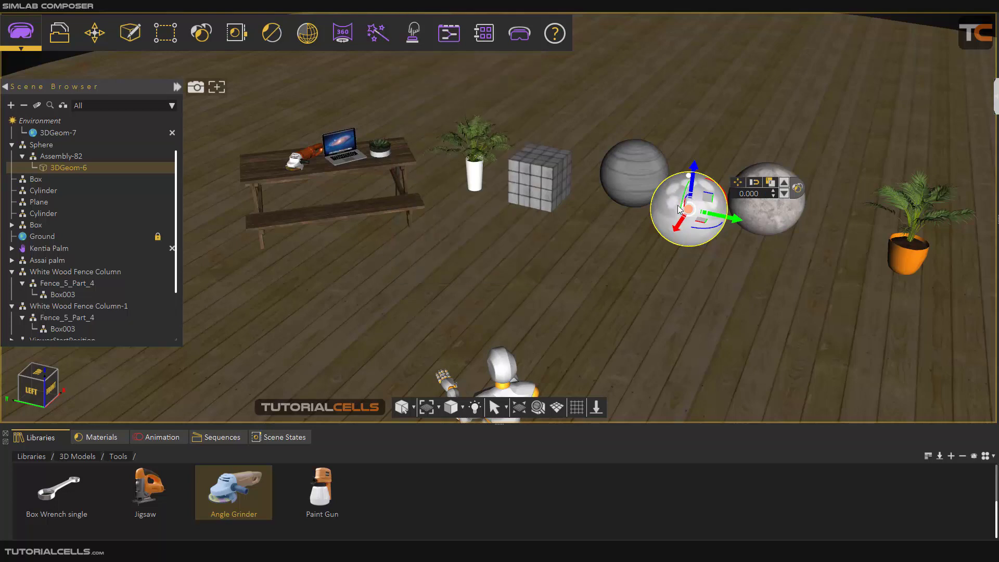
scroll(672, 198, "up", 2)
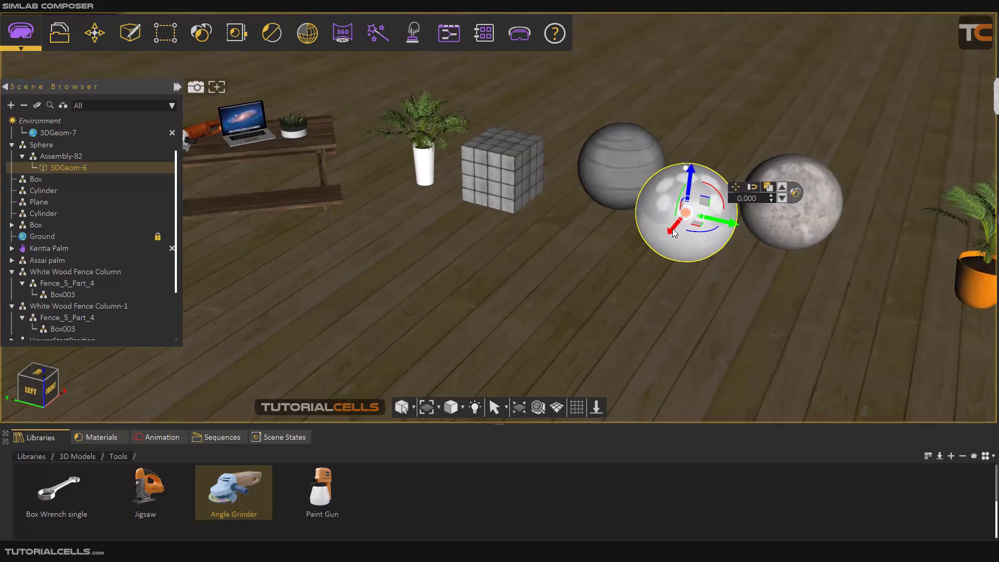
scroll(687, 255, "down", 2)
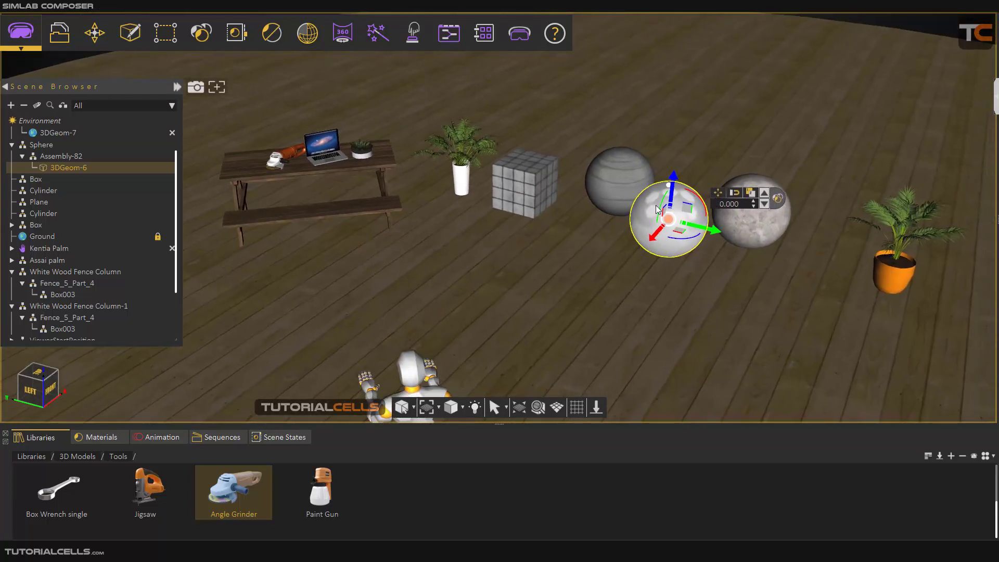
left_click(262, 439)
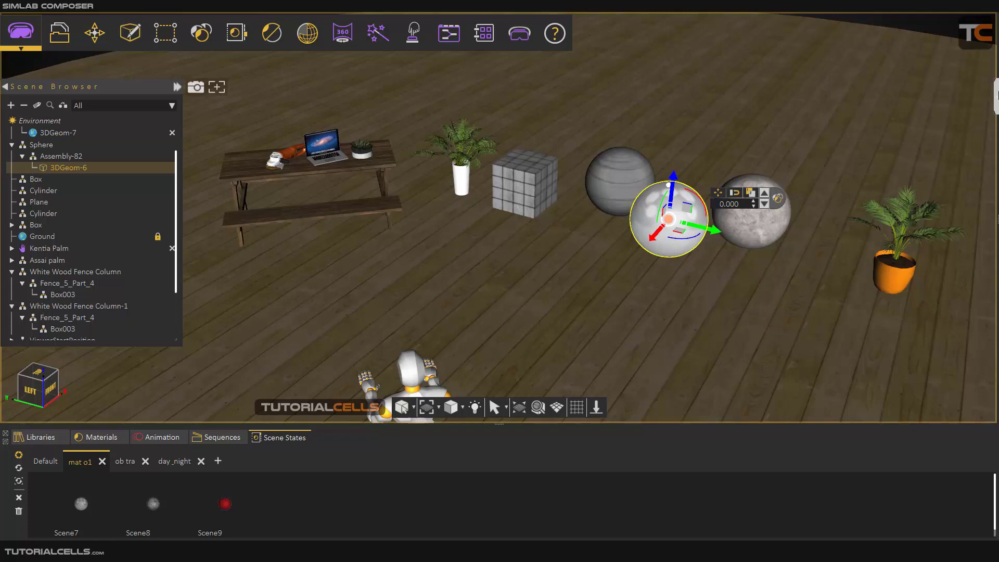
left_click(996, 95)
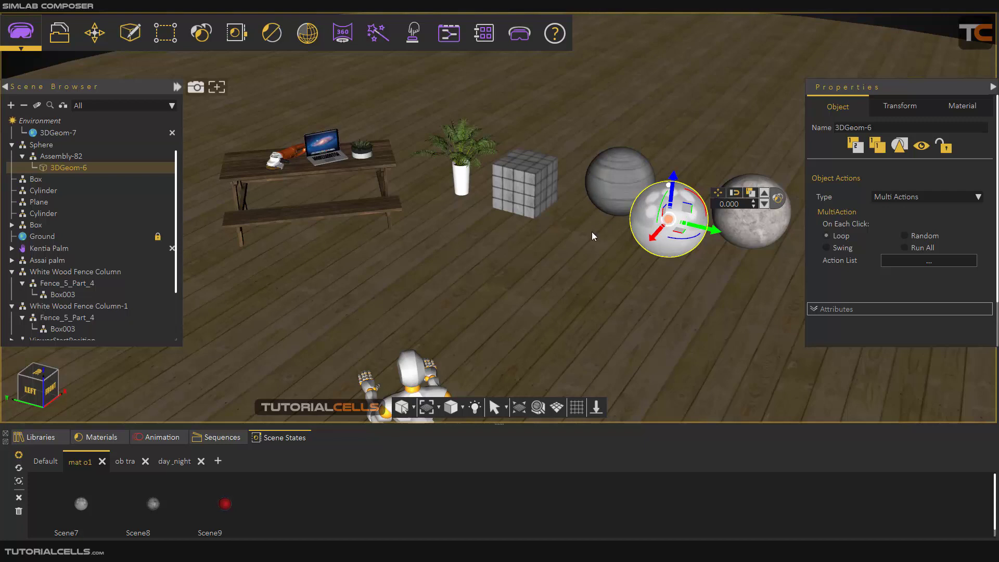
left_click(647, 208)
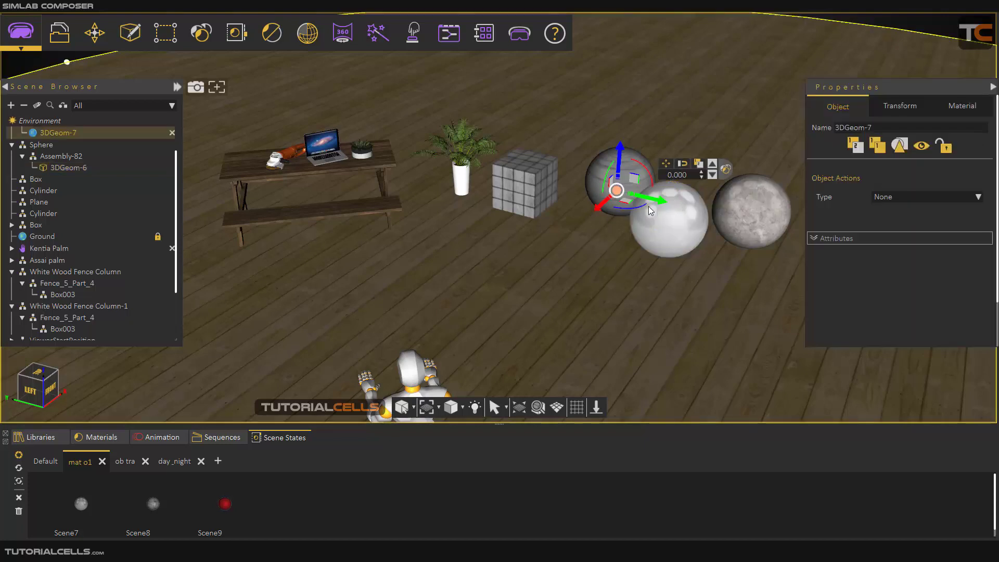
left_click(939, 25)
scroll(653, 237, "up", 3)
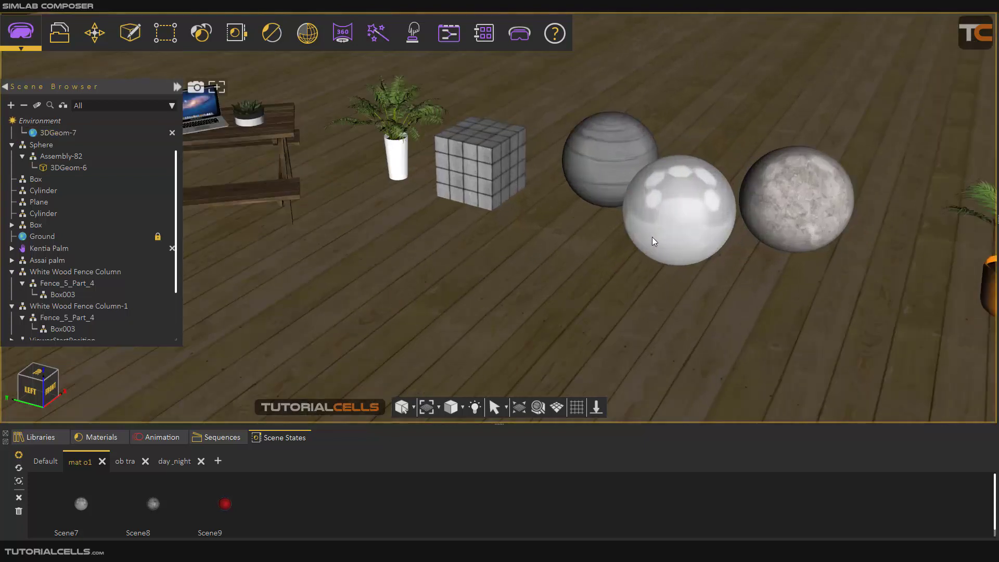
middle_click_drag(653, 237, 649, 223)
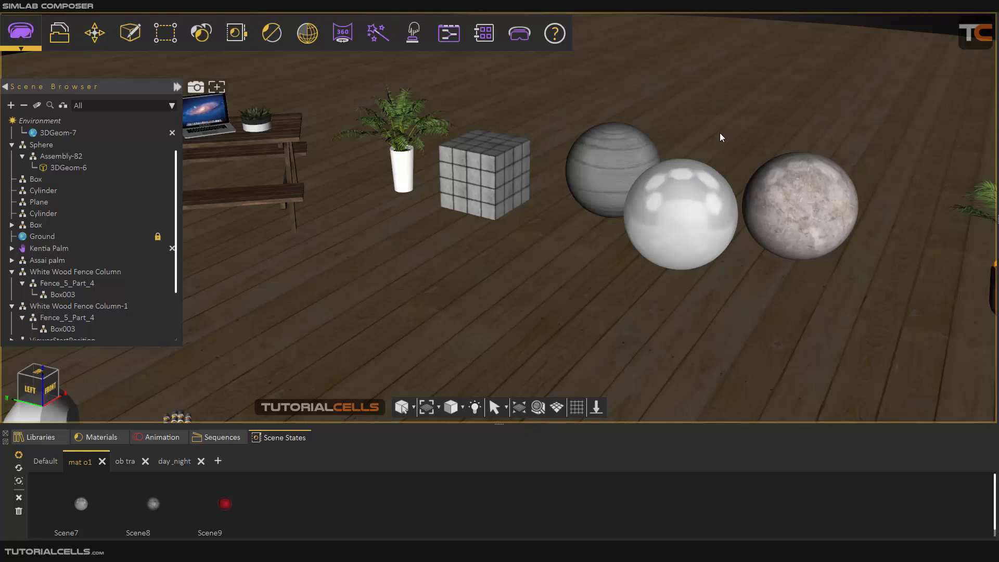
scroll(683, 141, "down", 3)
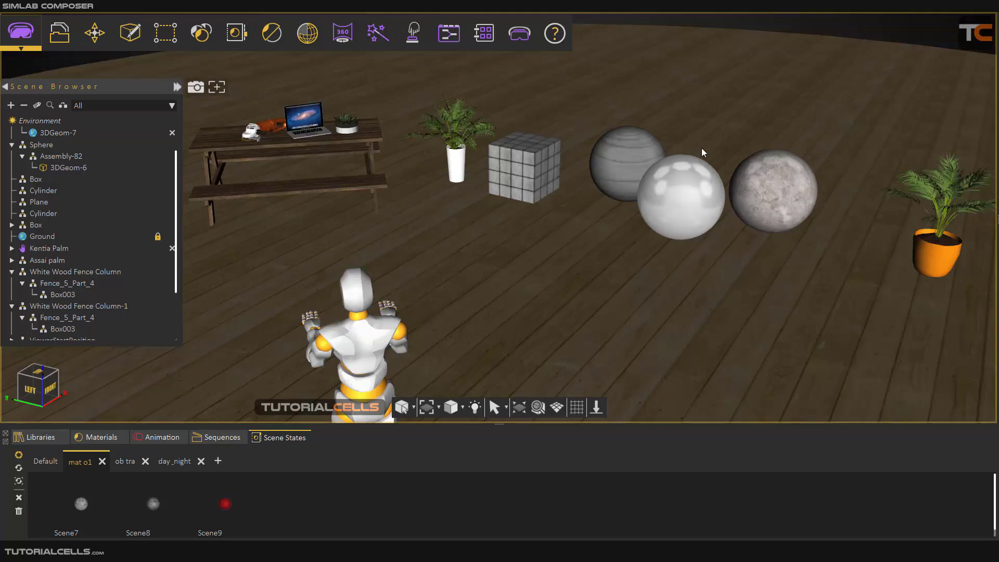
Add the glossy white sphere as a trigger in Visualize Scene Options.
left_click(682, 164)
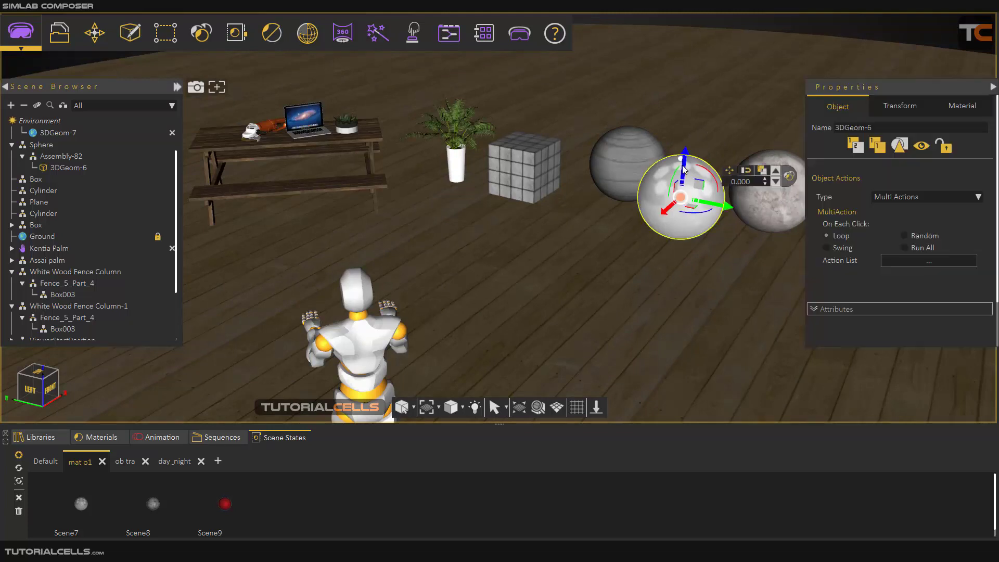
left_click(414, 36)
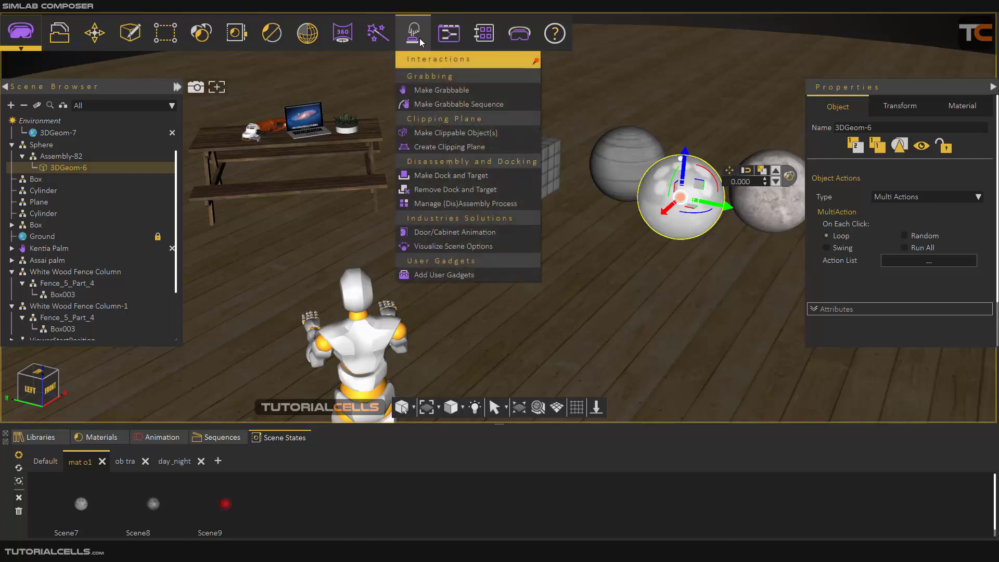
left_click(429, 246)
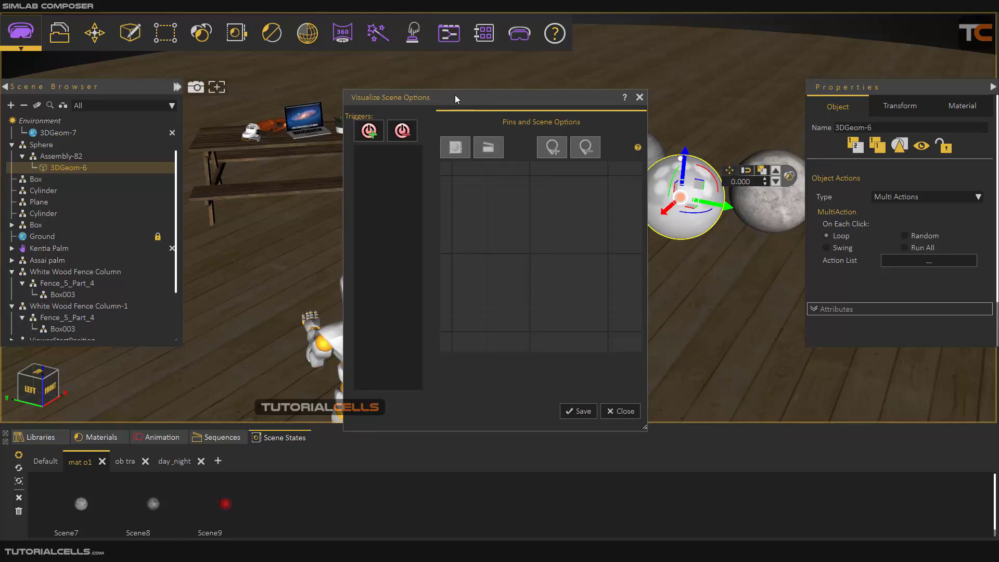
left_click_drag(455, 94, 346, 79)
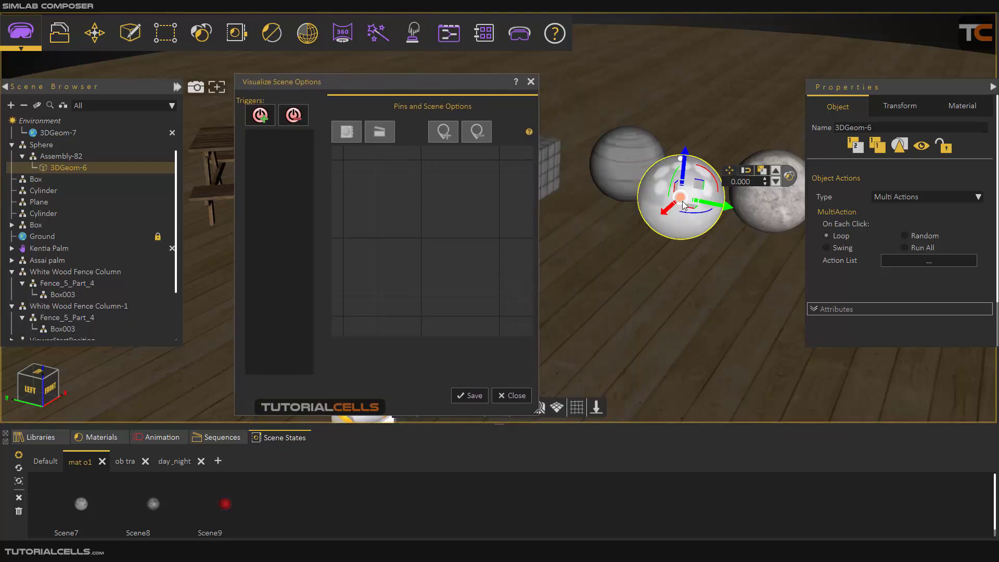
left_click(268, 120)
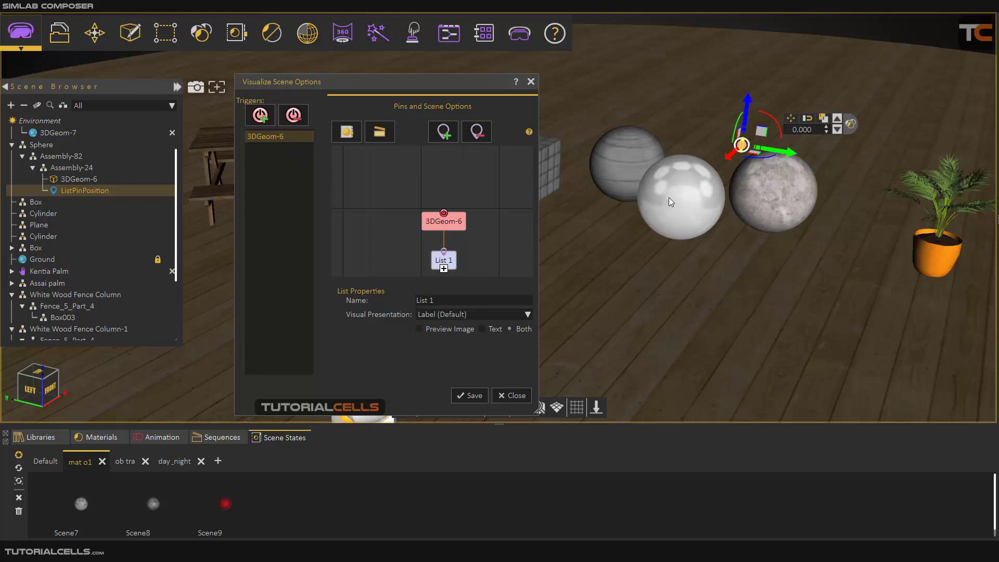
Snap the list pin onto the glossy white sphere's top and raise it by about 0.11 so it sits just above.
left_click_drag(729, 161, 660, 221)
left_click_drag(677, 147, 683, 81)
scroll(700, 156, "up", 3)
middle_click_drag(665, 177, 675, 194)
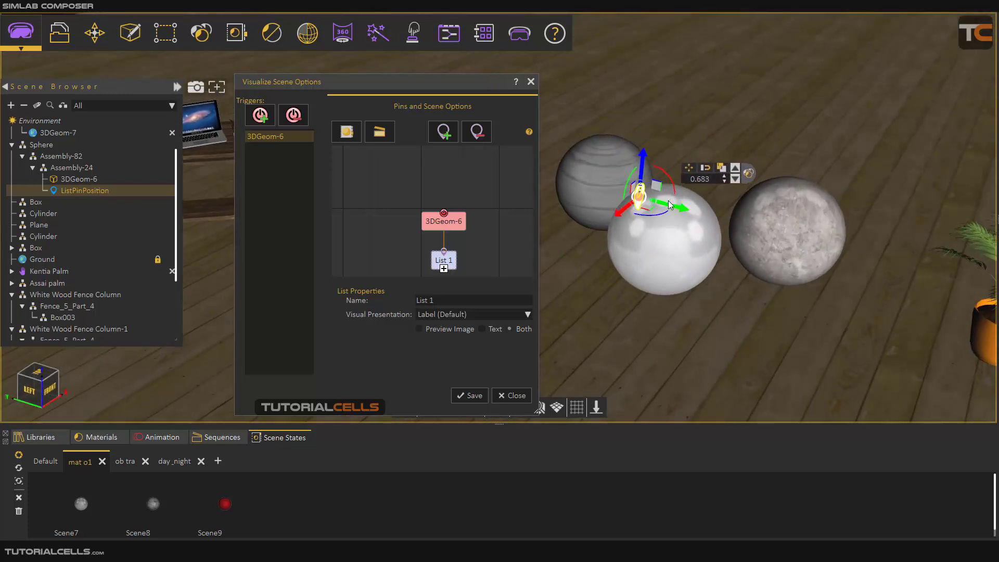
scroll(670, 203, "up", 5)
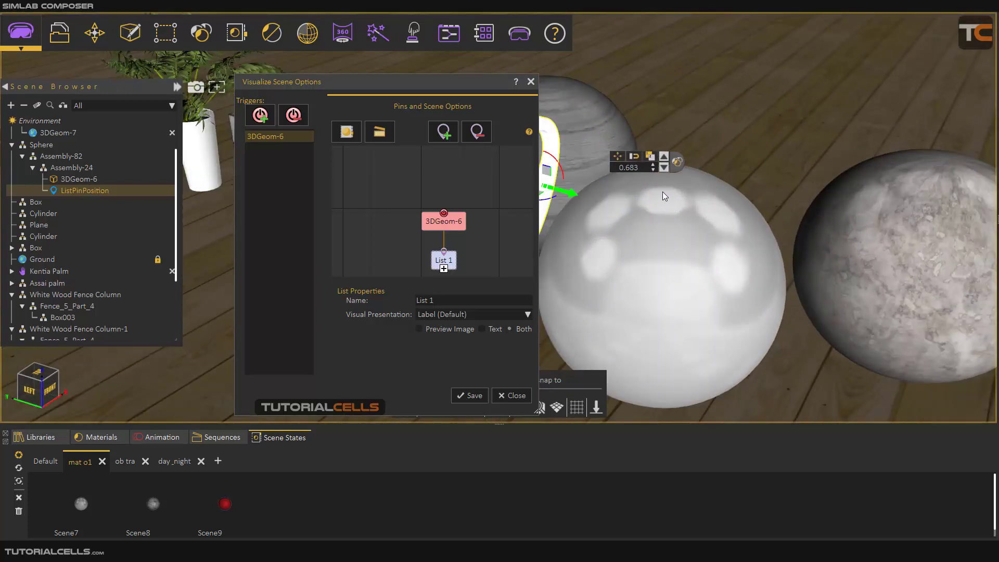
left_click(664, 191)
scroll(666, 177, "down", 3)
left_click_drag(671, 151, 673, 131)
middle_click_drag(673, 224, 665, 155)
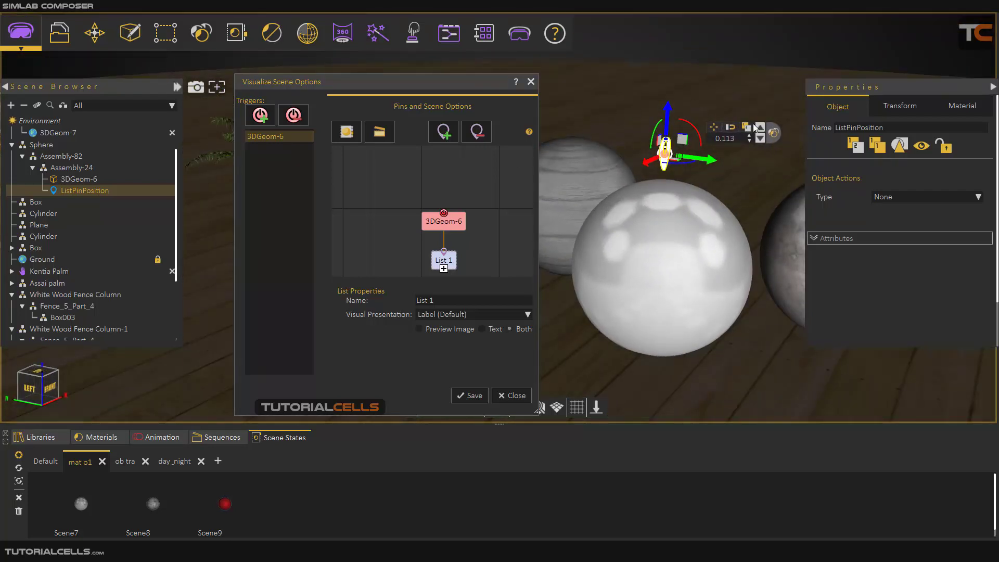
Look through the available sequences and the ob tra and day_night scene state groups, returning to the mat o1 group.
scroll(467, 225, "down", 3)
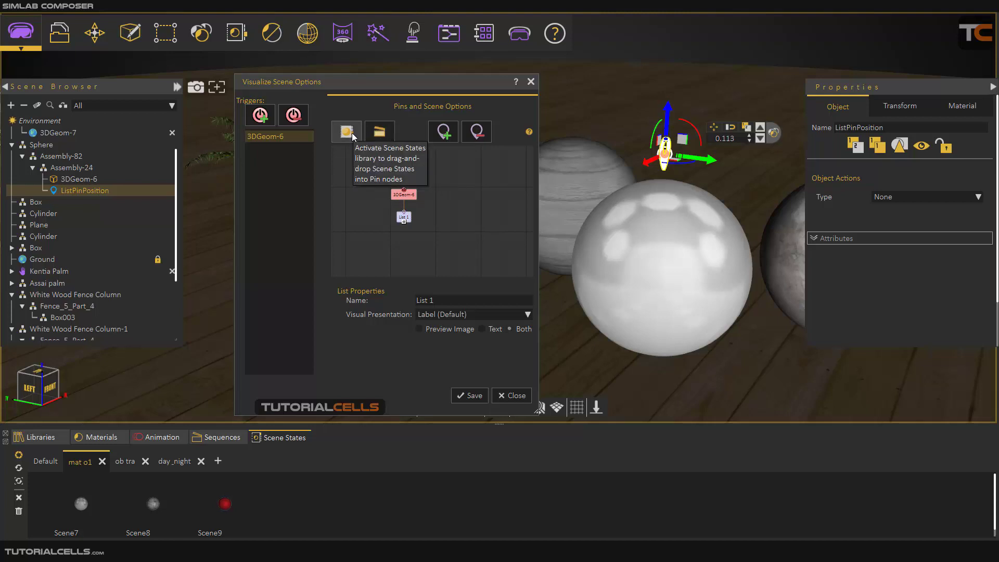
left_click(372, 135)
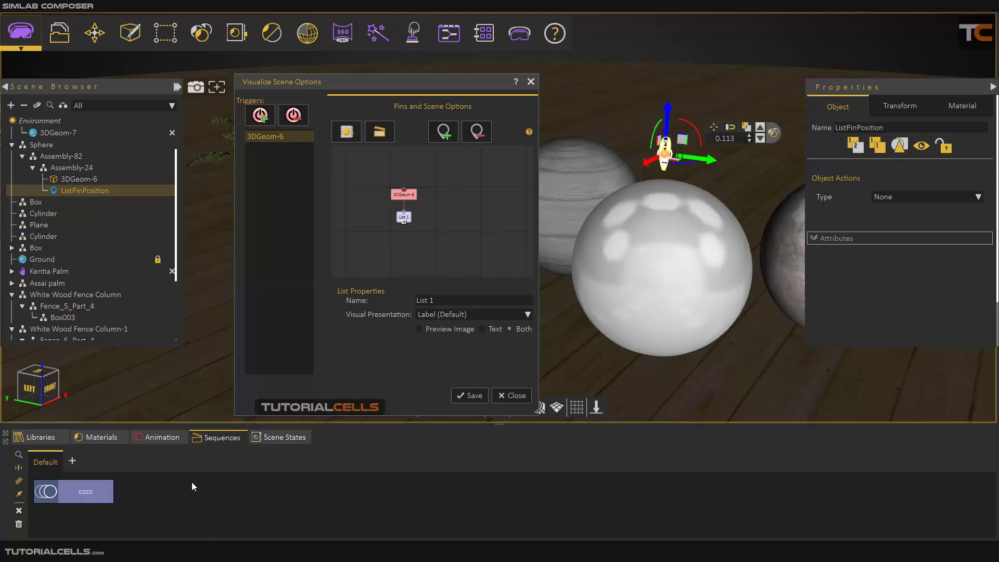
left_click(346, 140)
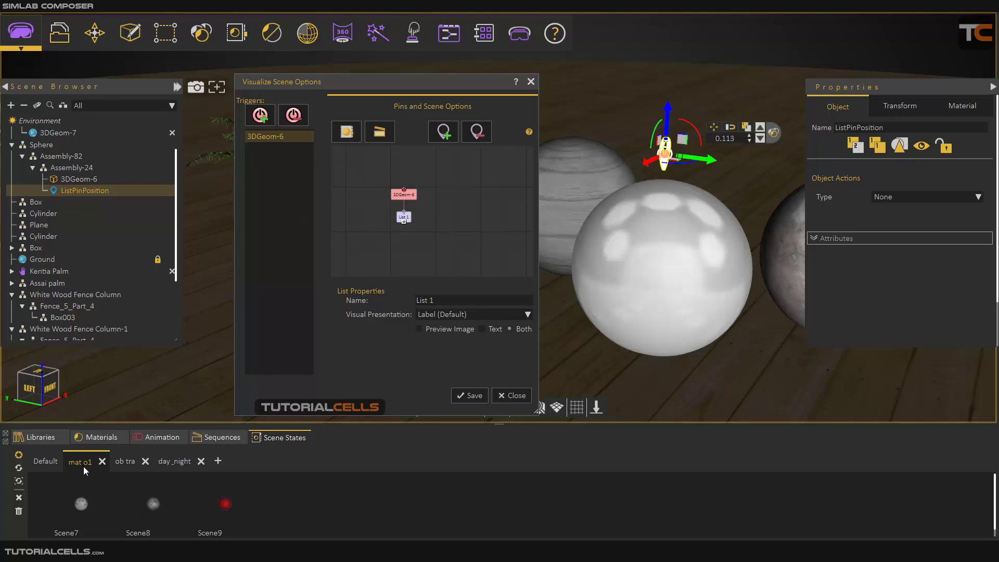
left_click(121, 463)
left_click(165, 461)
left_click(116, 461)
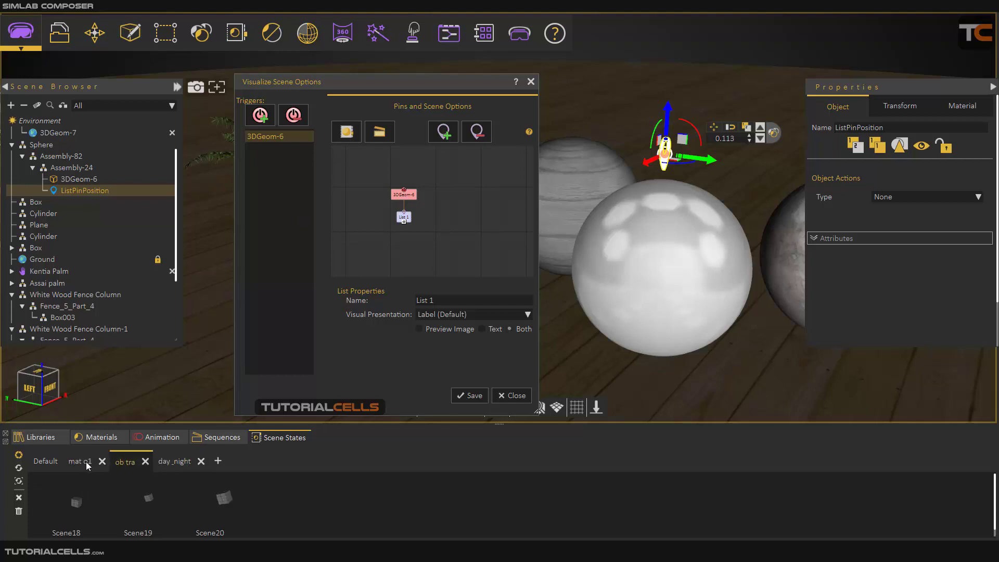
left_click(81, 462)
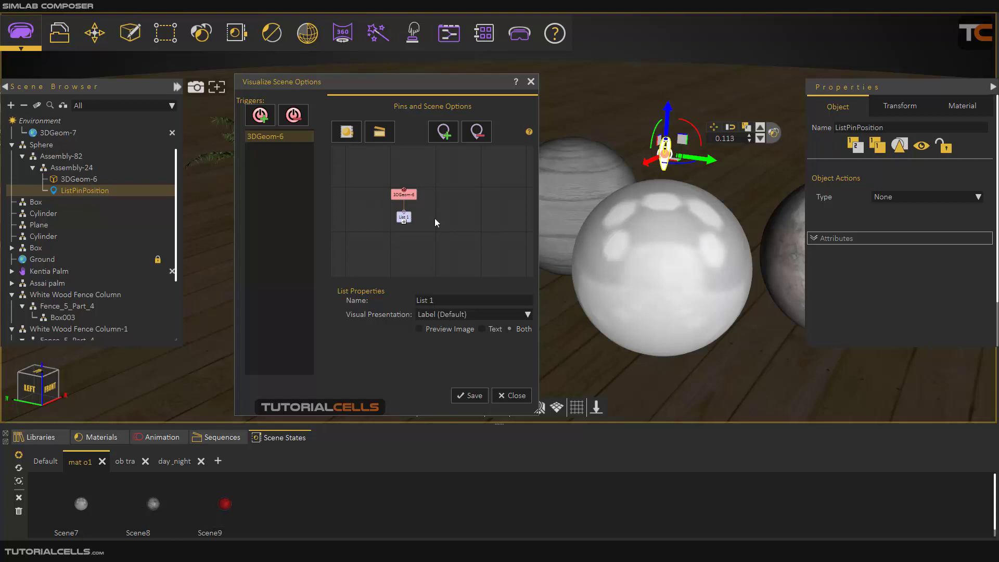
scroll(443, 219, "up", 3)
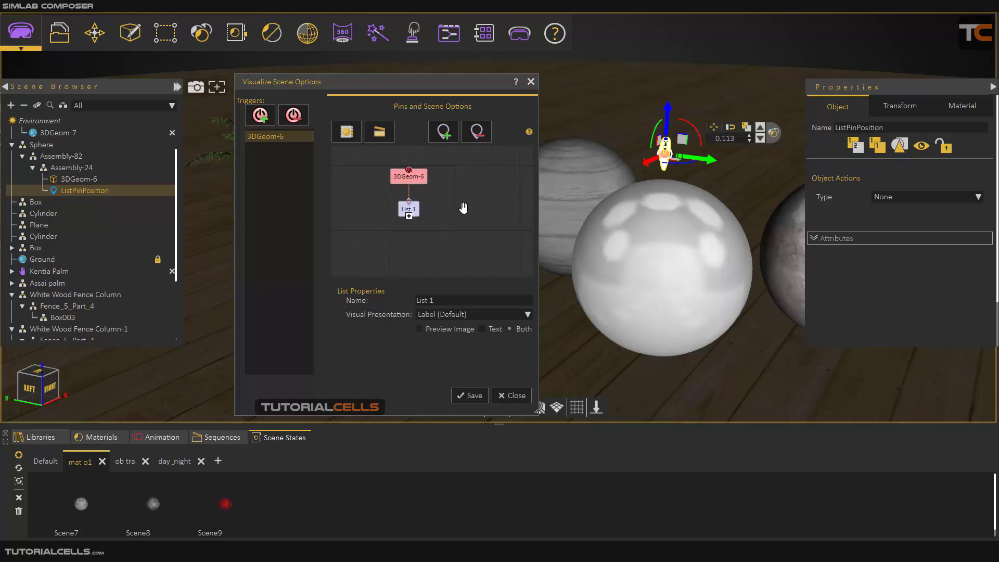
mouse_move(464, 208)
left_mouse_down()
mouse_move(460, 223)
mouse_move(451, 207)
left_mouse_up()
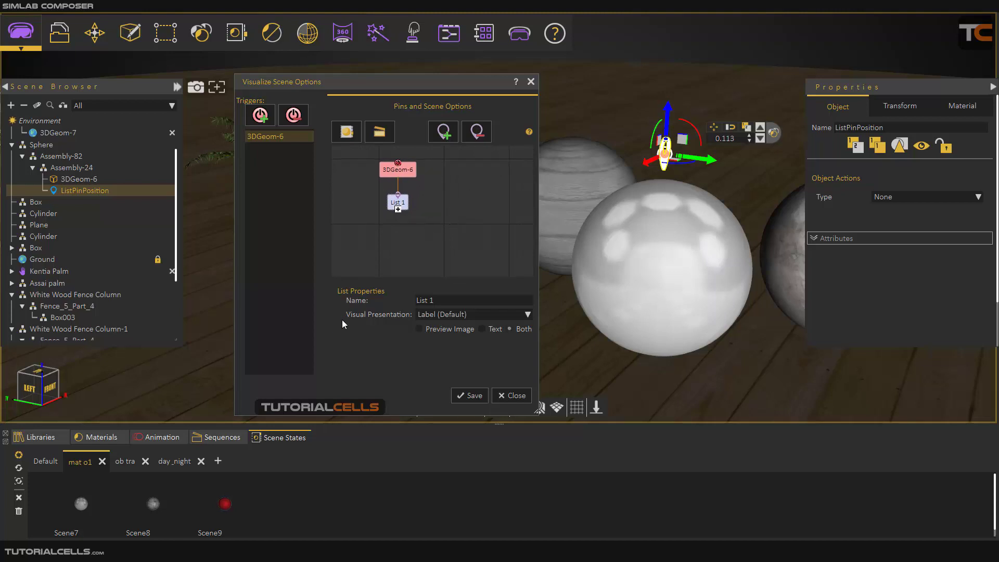
double_click(430, 301)
triple_click(428, 300)
left_click(629, 242)
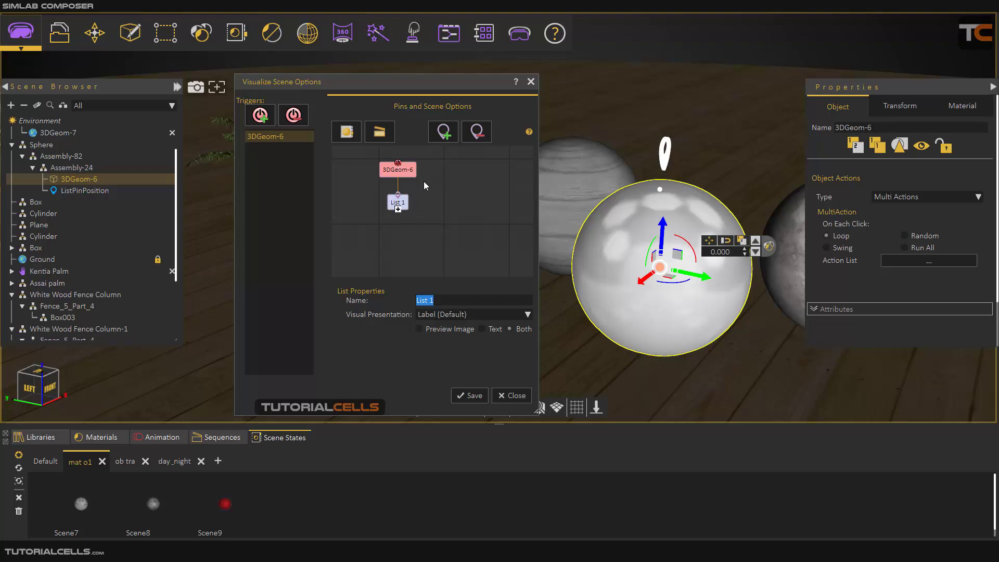
Set the visual presentation of List 1 to Material.
left_click(398, 202)
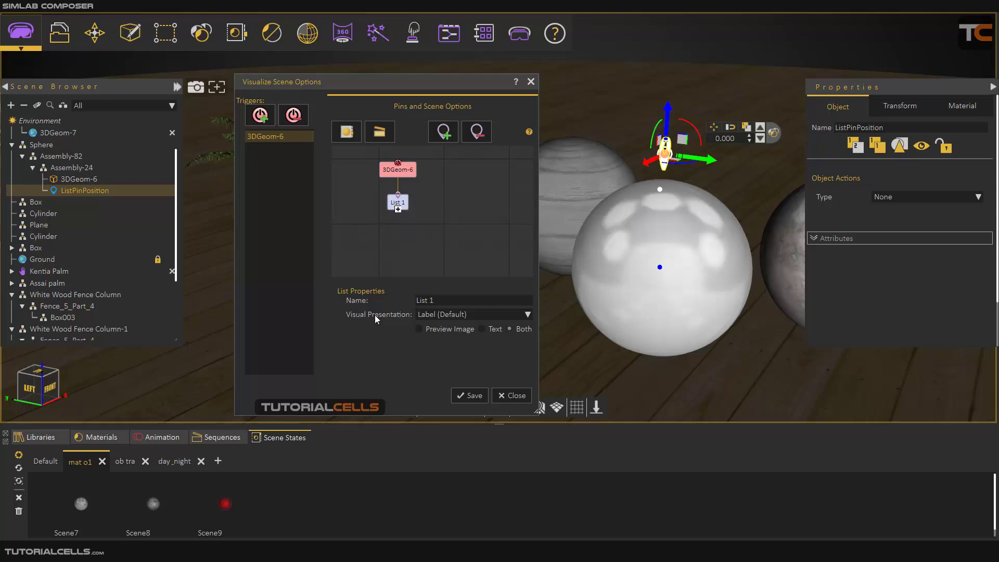
left_click(445, 315)
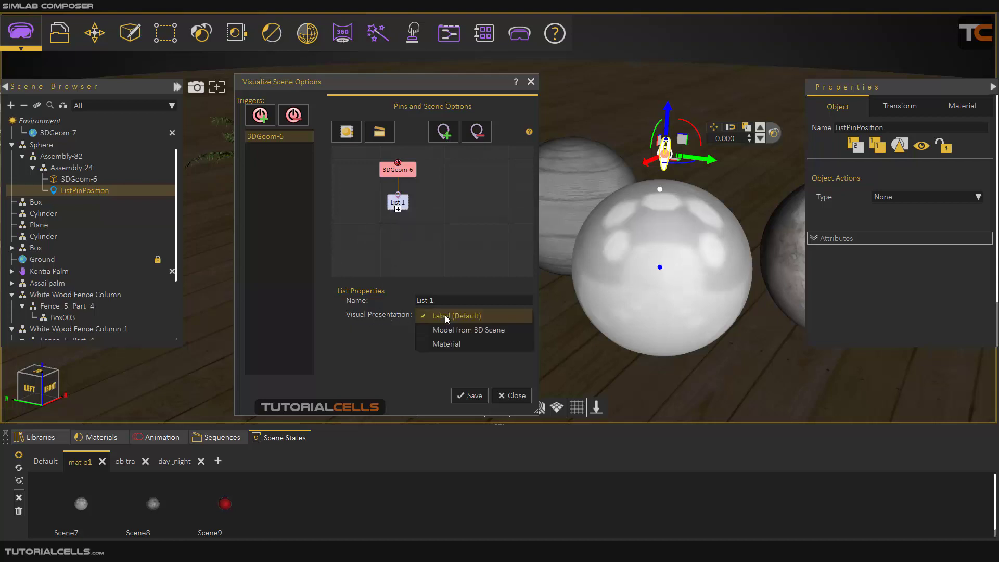
left_click(424, 345)
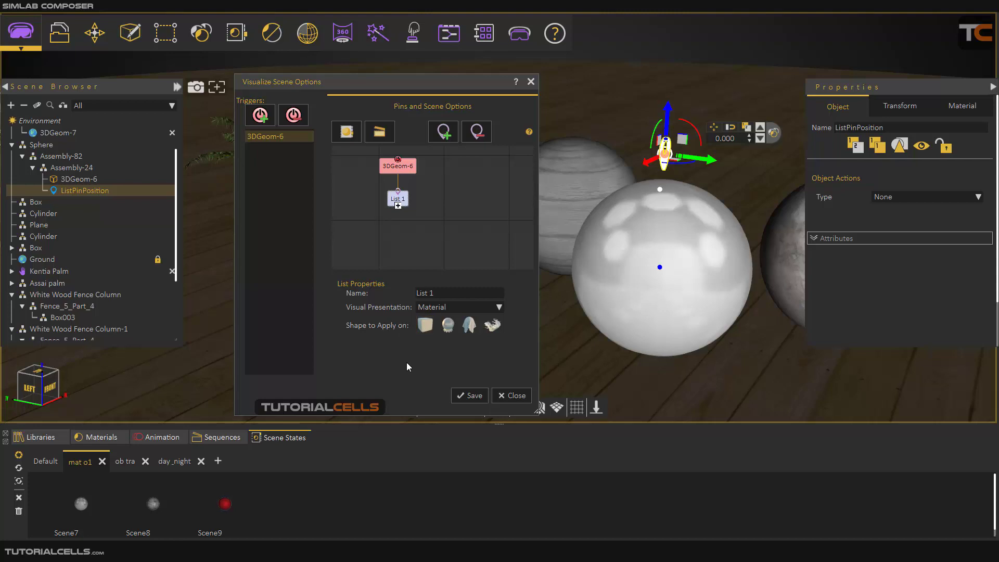
Add the scene states Scene7, Scene8 and Scene9 as options under List 1.
left_click_drag(81, 503, 441, 223)
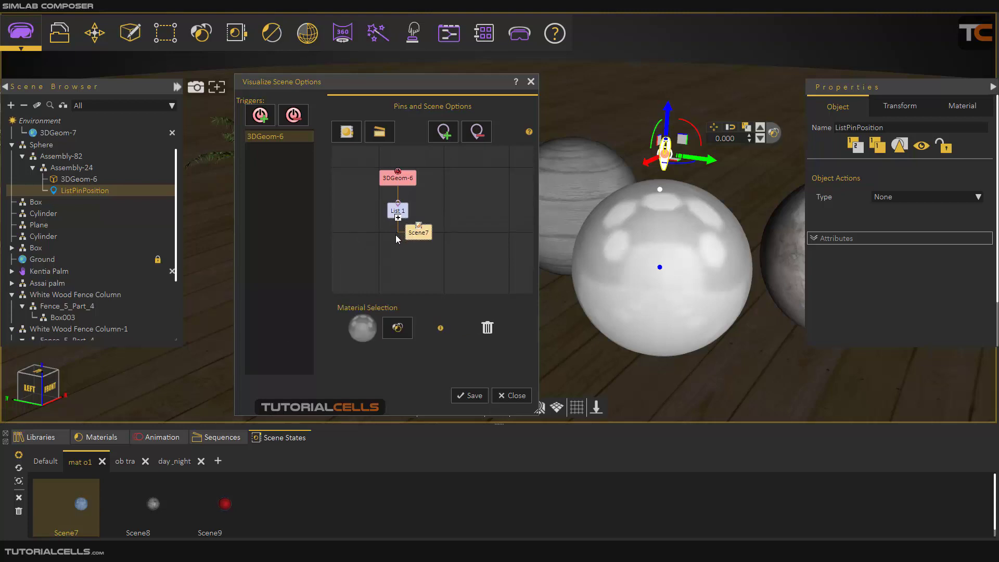
left_click_drag(153, 504, 441, 231)
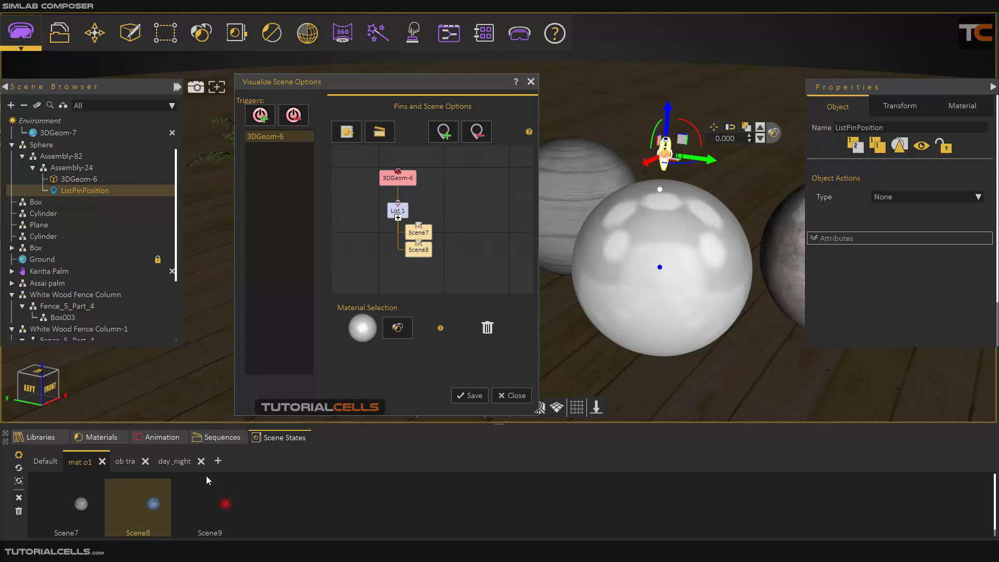
left_click_drag(227, 504, 446, 234)
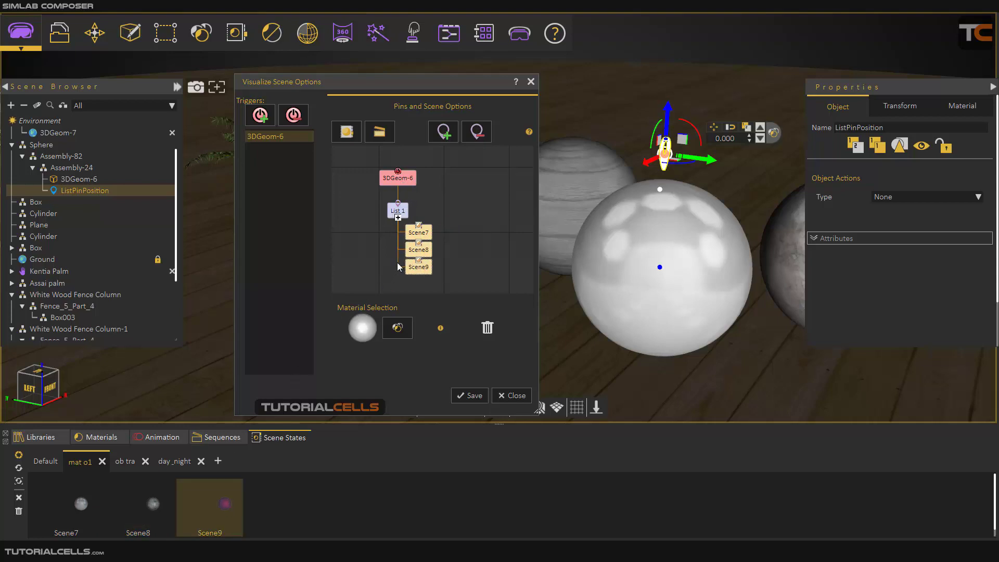
Check the material selection assigned to each of the Scene7, Scene8 and Scene9 nodes.
left_click(427, 237)
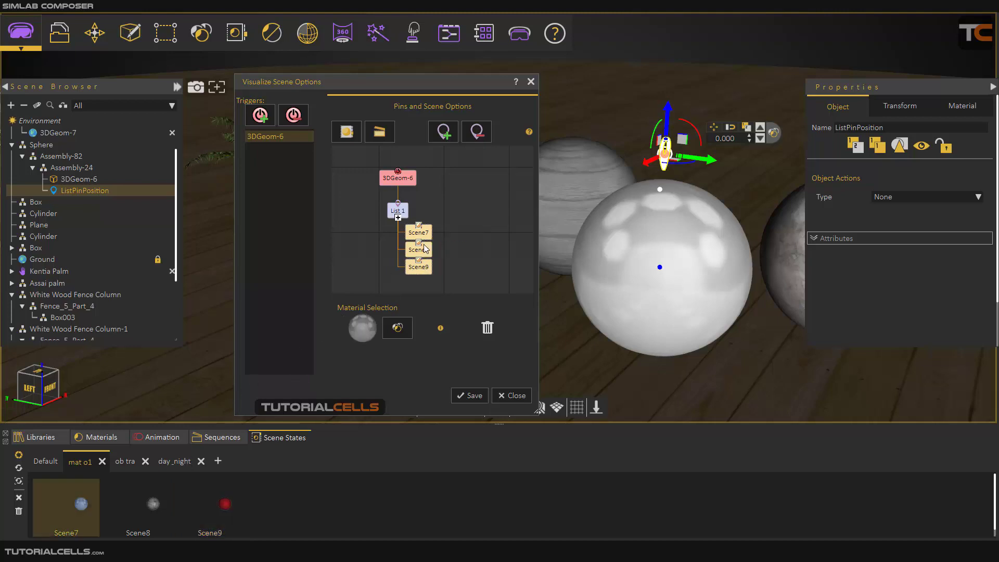
left_click(426, 250)
left_click(427, 271)
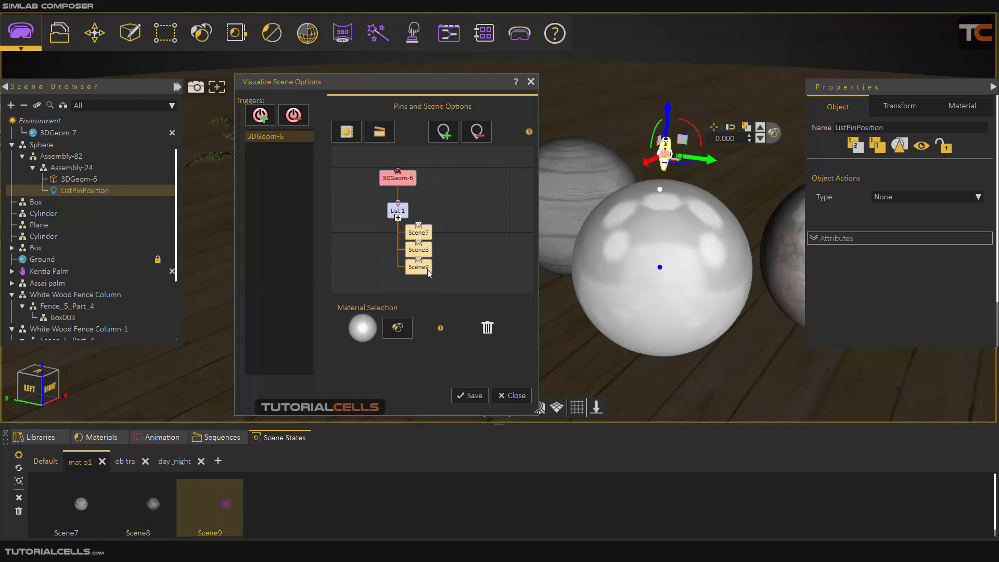
left_click(431, 234)
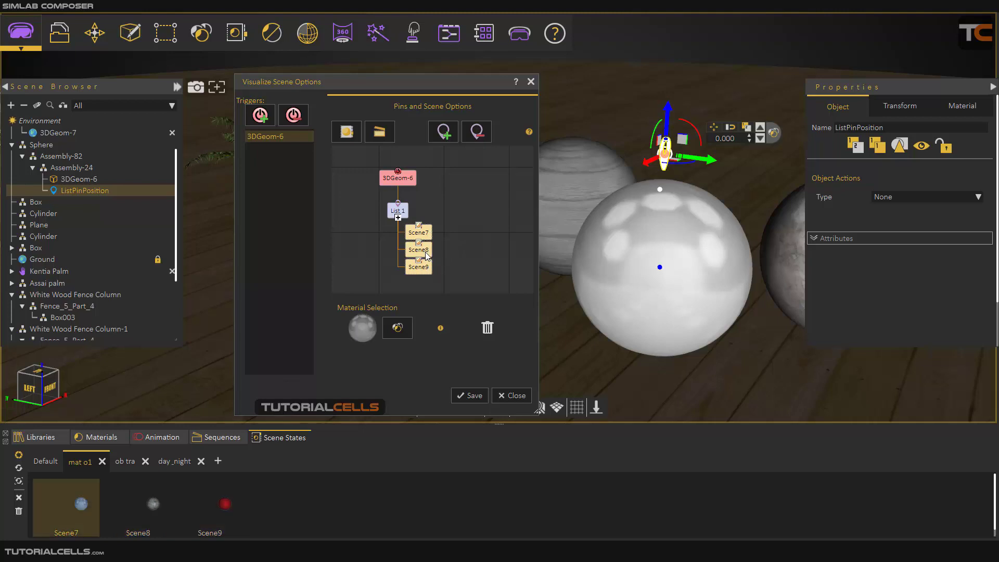
left_click(427, 251)
left_click(429, 268)
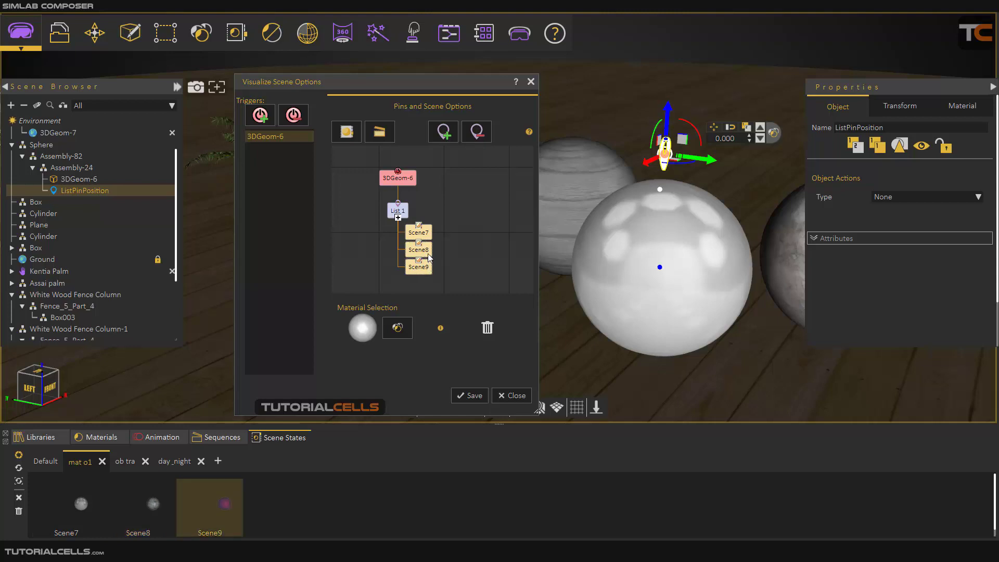
Recheck the materials of the three scene nodes and review the properties of List 1.
left_click(430, 251)
left_click(429, 234)
left_click(422, 268)
left_click(424, 237)
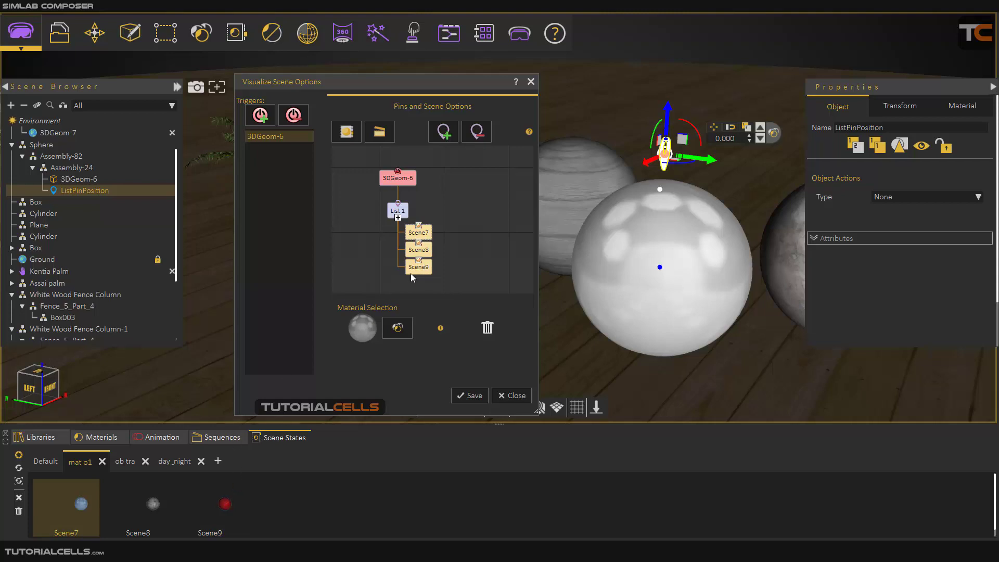
left_click(402, 211)
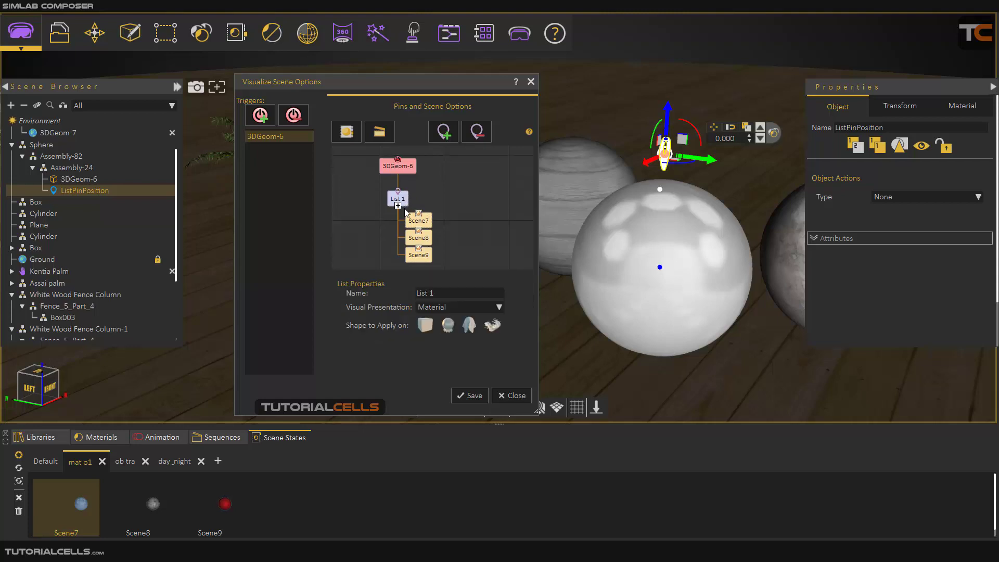
Save the Visualize Scene Options setup for the sphere and close its window.
left_click(460, 397)
left_click(512, 395)
scroll(552, 267, "down", 3)
scroll(553, 267, "down", 3)
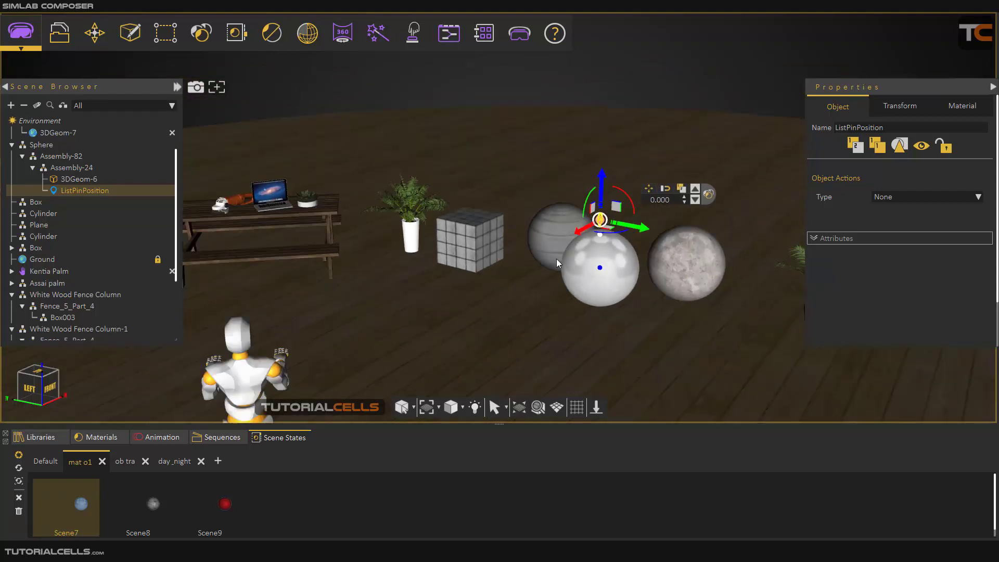
middle_click_drag(557, 258, 579, 218)
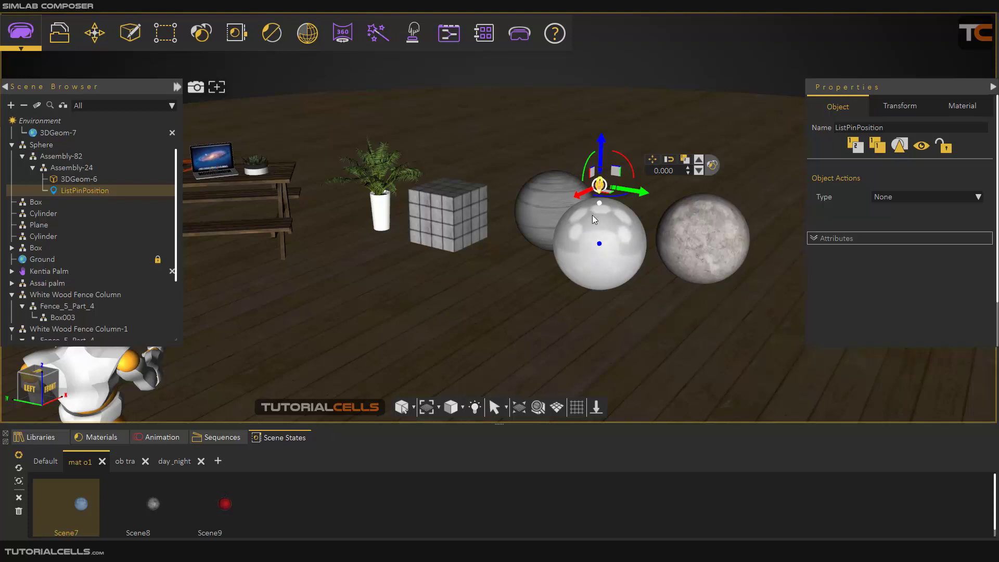
Show the scene in SimLab VR Viewer using the Desktop viewer mode.
left_click(514, 41)
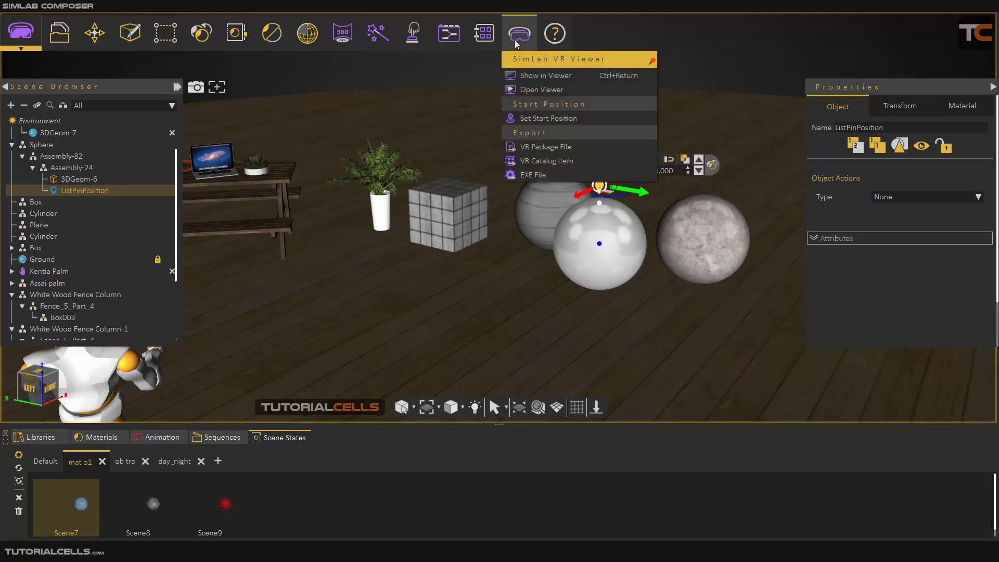
left_click(519, 73)
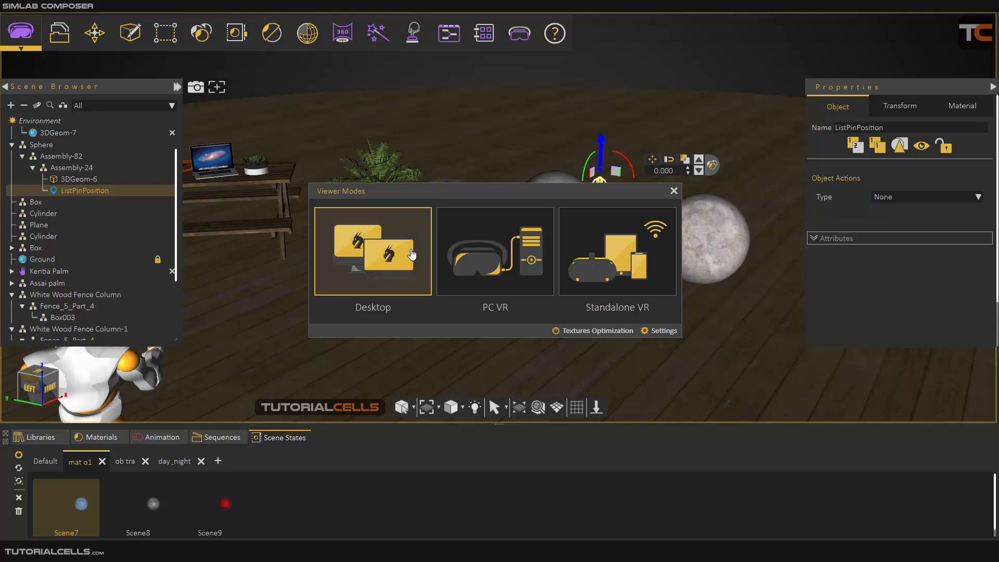
left_click_drag(669, 191, 670, 192)
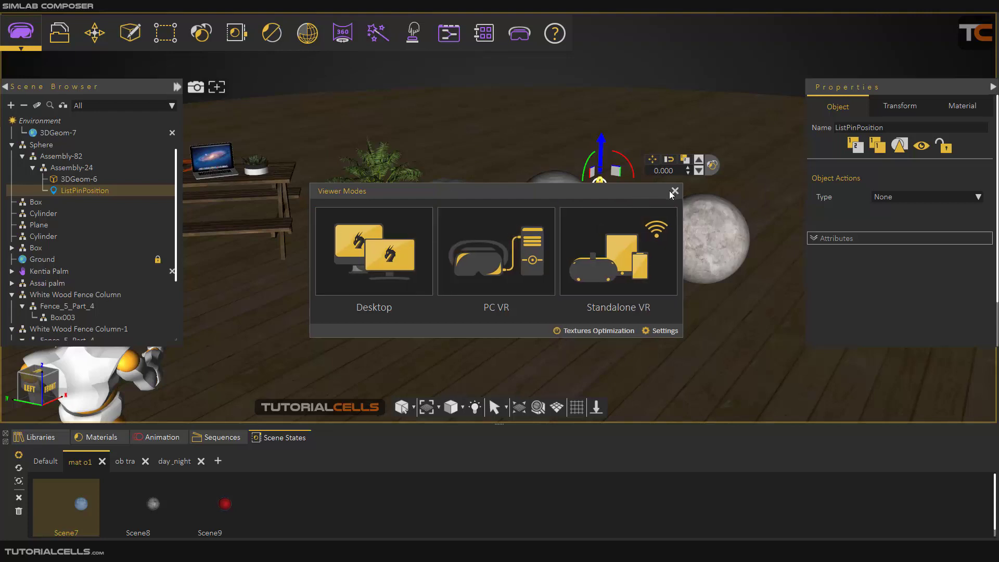
left_click(347, 258)
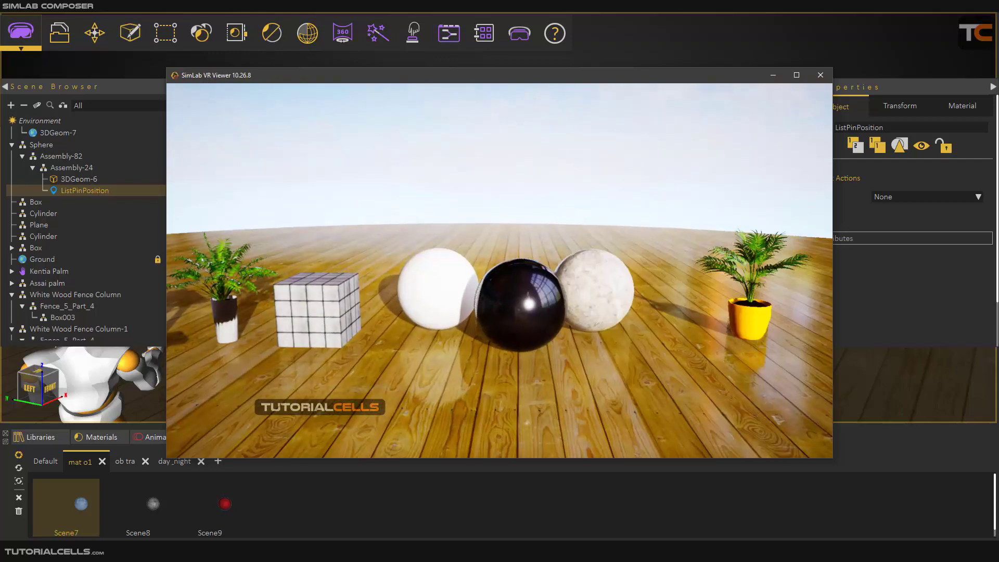
Approach the spheres in the viewer and activate the List interaction mode.
key("w")
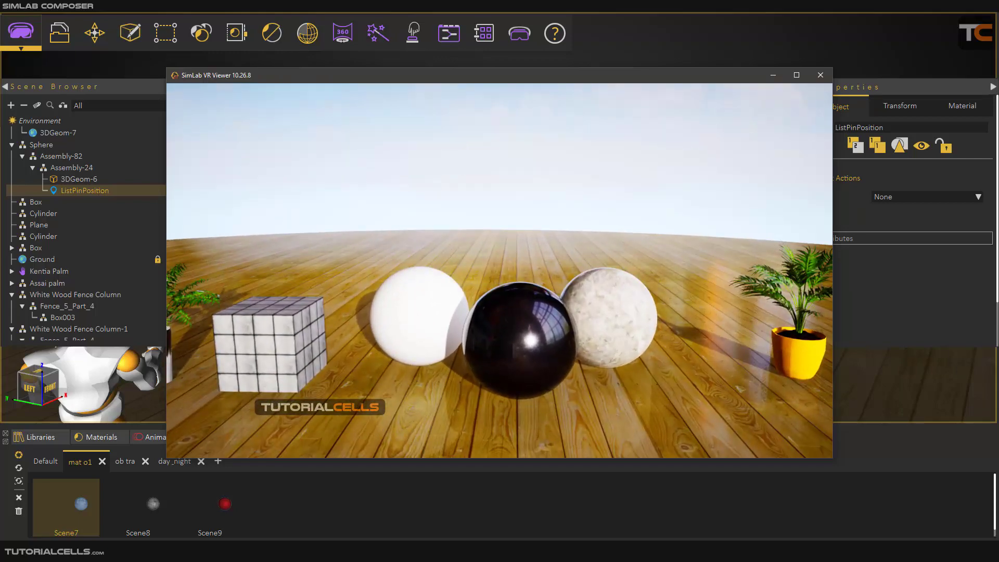
key("w")
key("Escape")
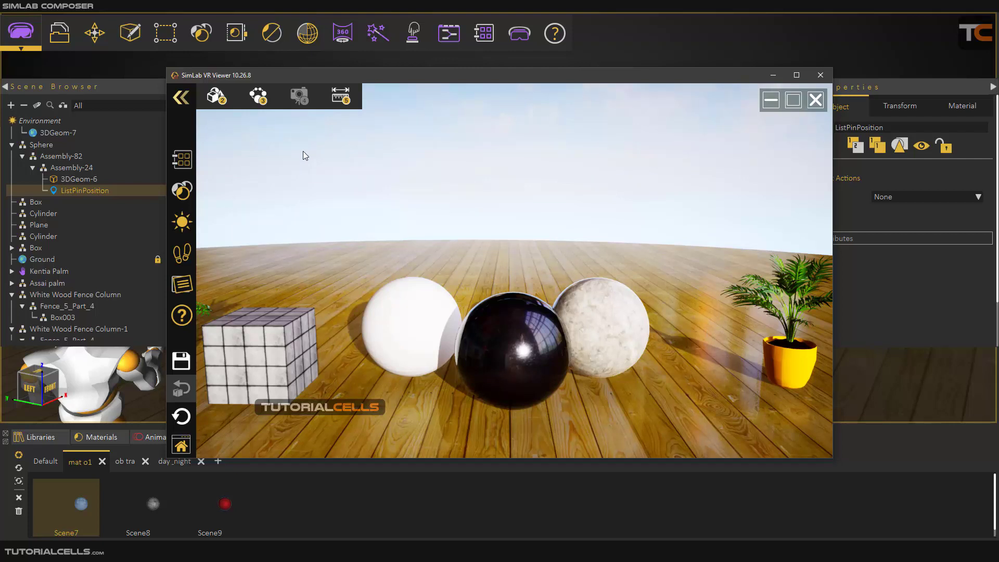
left_click(266, 102)
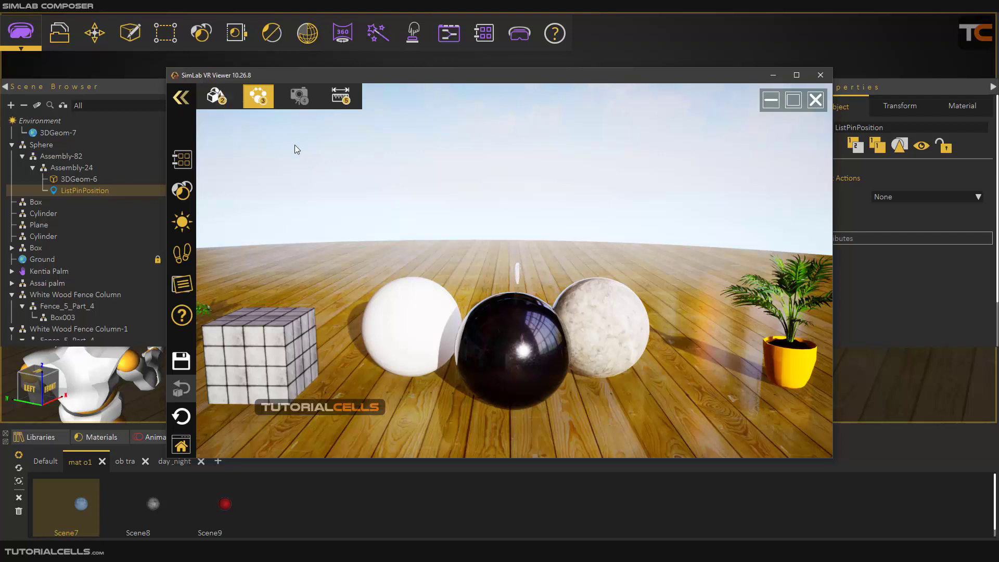
right_click(390, 162)
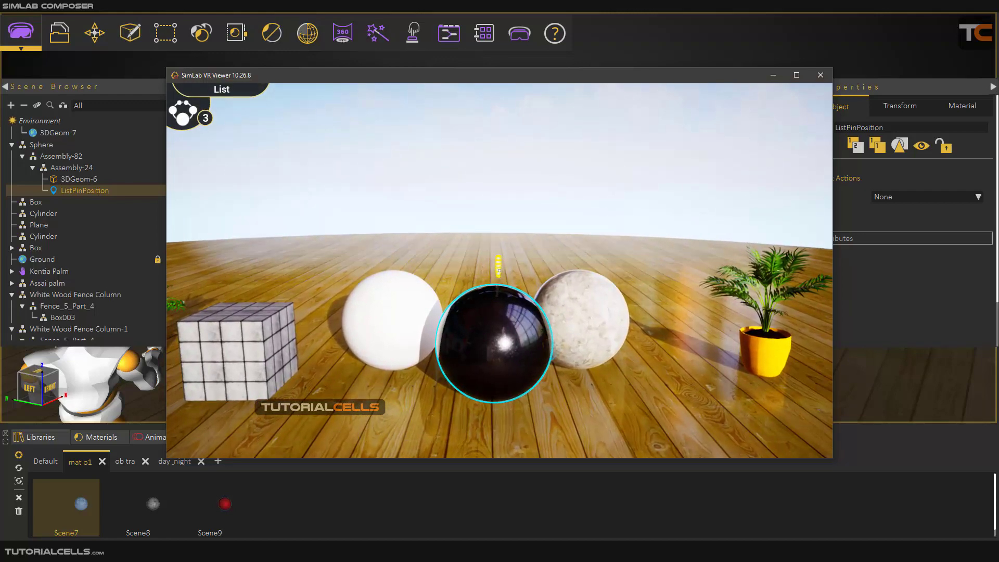
Open the material list at the pin above the front sphere and apply a white option to it.
left_click(500, 270)
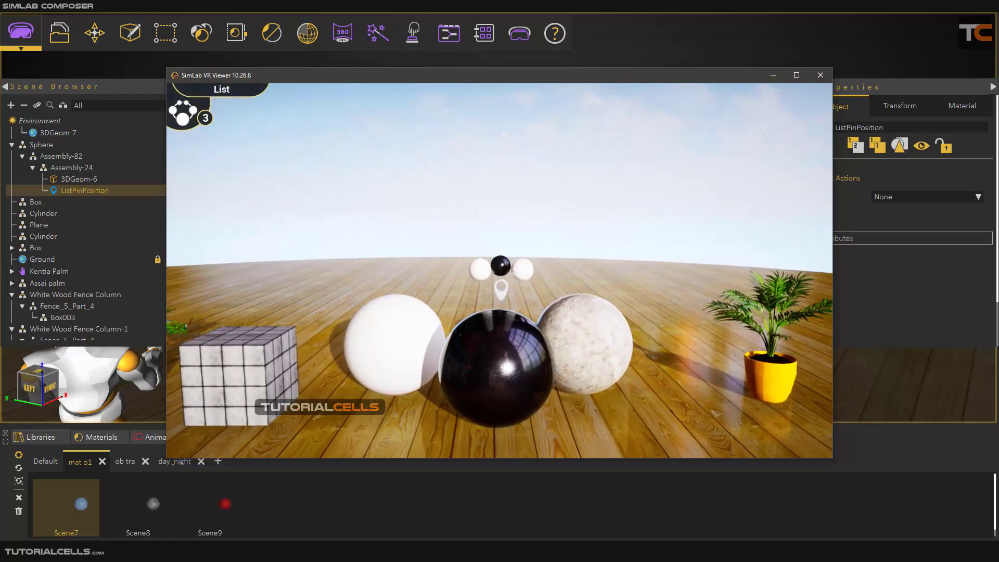
key("w")
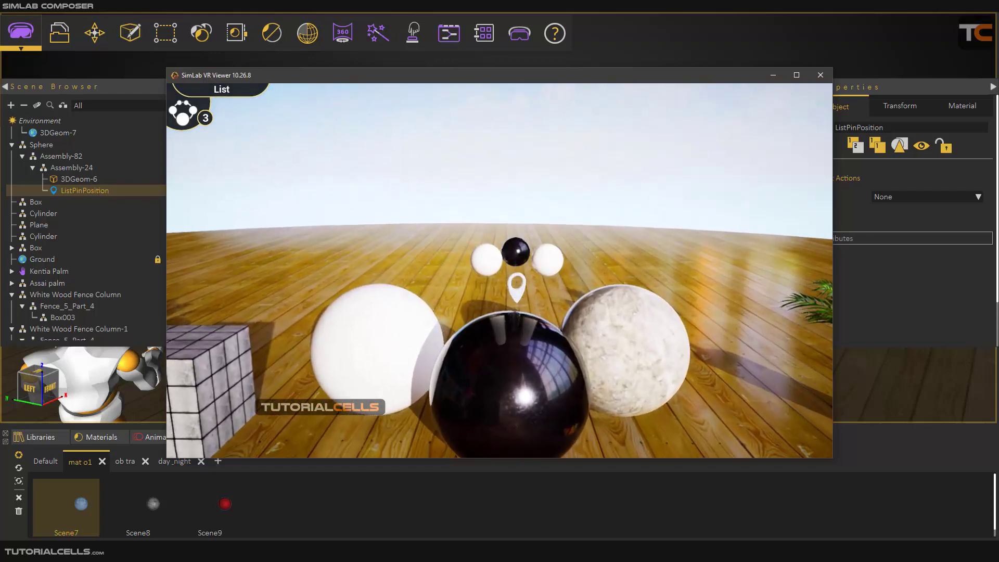
left_click(499, 271)
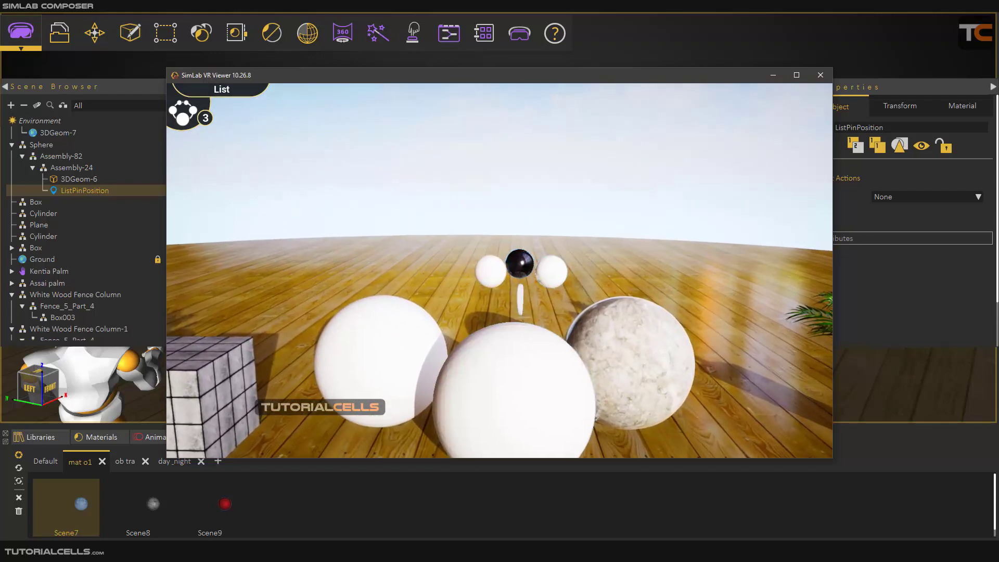
left_click(500, 271)
left_click(500, 270)
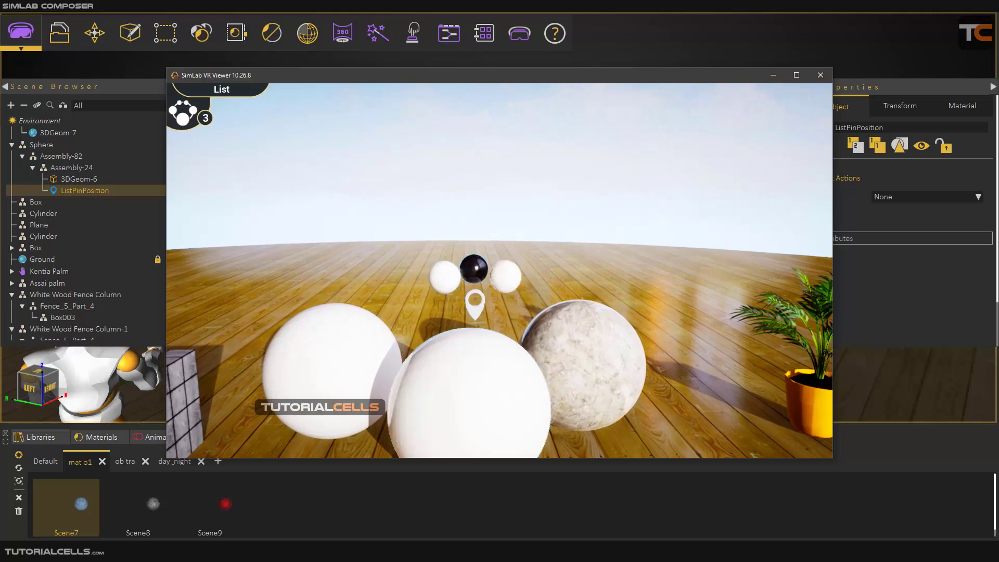
Test switching the front sphere between the white and black list options, and exit the viewer without saving the scene.
left_click(499, 271)
left_click(500, 271)
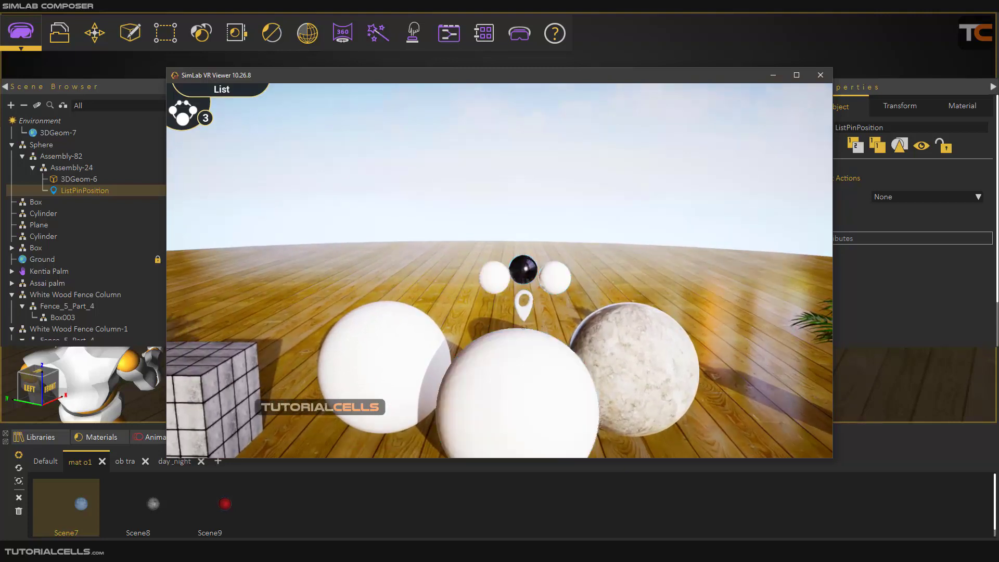
left_click(500, 270)
left_click(500, 270)
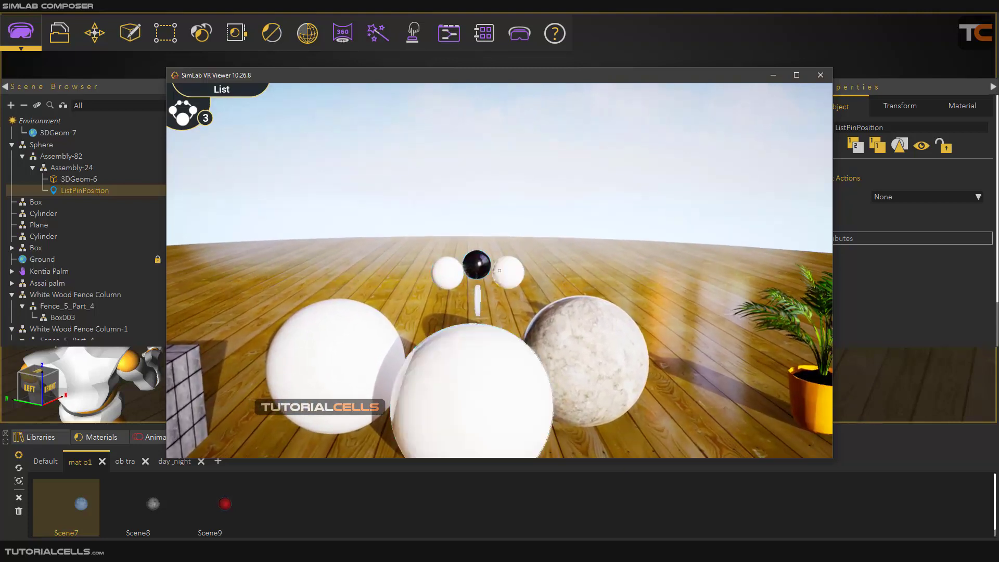
left_click(500, 271)
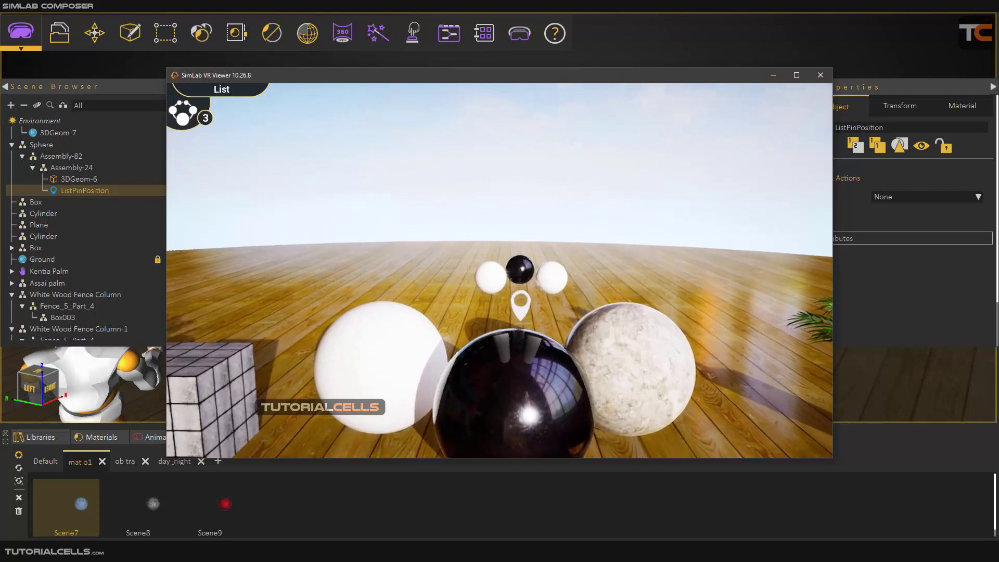
left_click(500, 270)
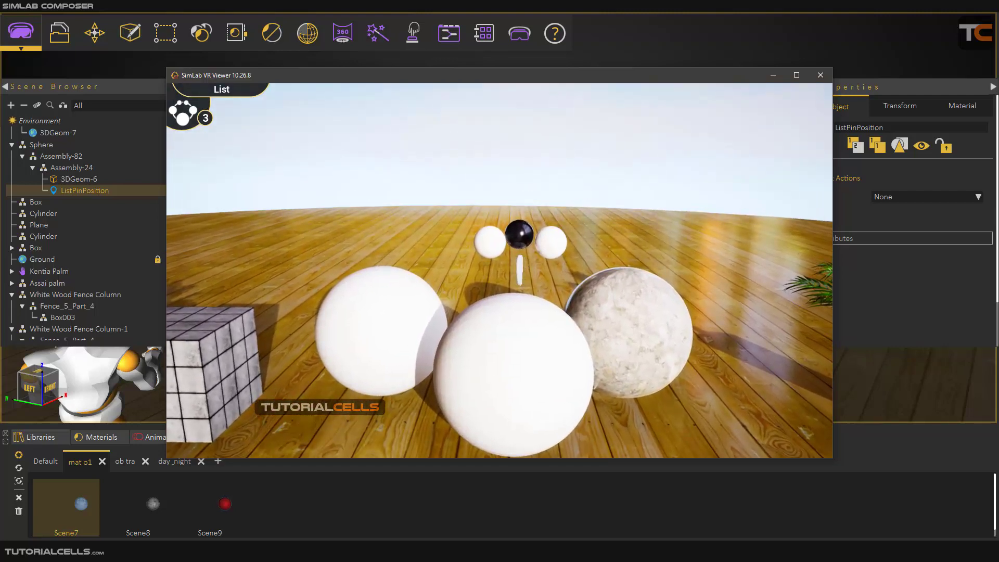
left_click(500, 271)
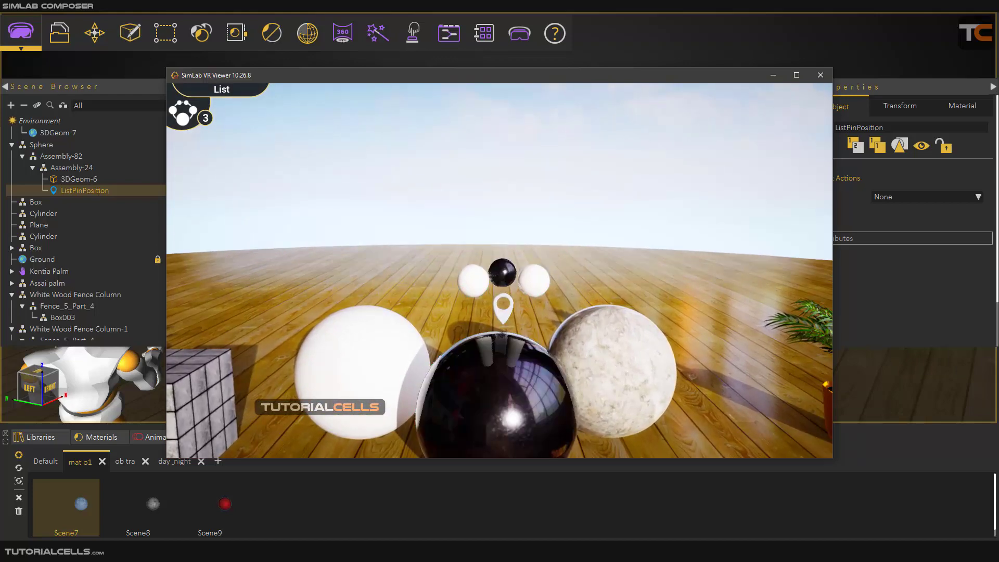
key("Escape")
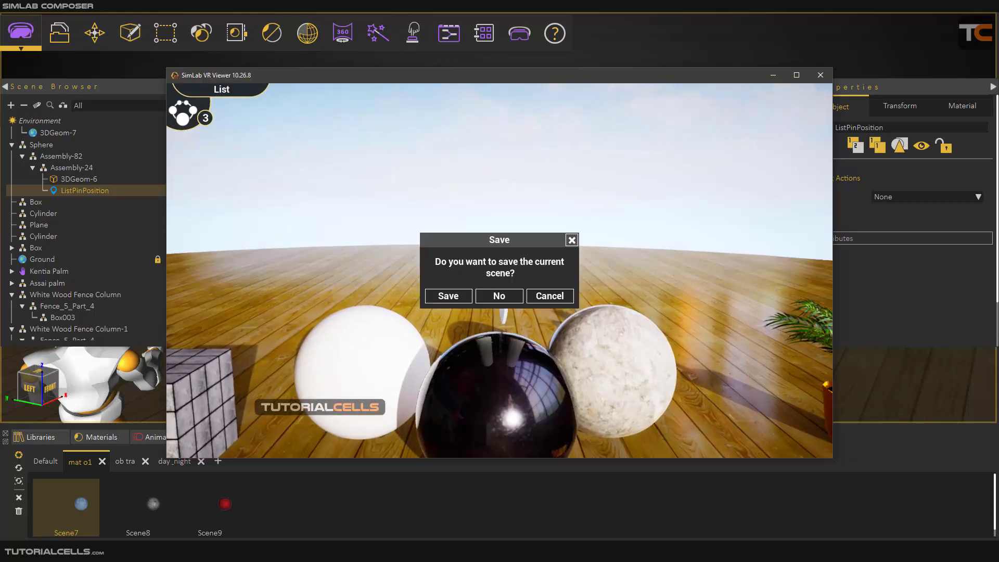
left_click(500, 296)
Group the Angle Grinder, MacBook and Plant 6 on the outdoor table into one assembly.
middle_click_drag(342, 254, 731, 285)
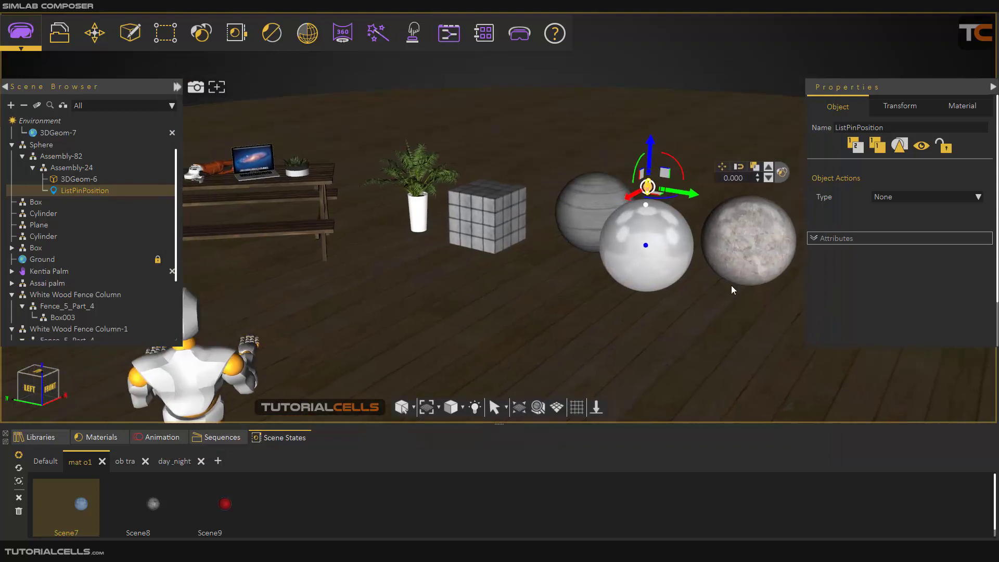
middle_click_drag(433, 256, 560, 269)
scroll(542, 261, "up", 10)
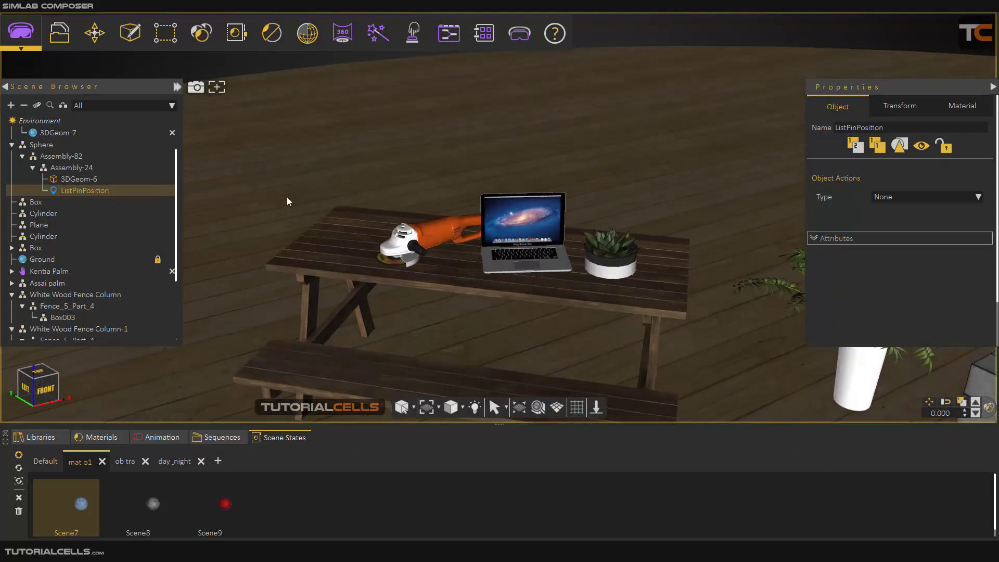
scroll(525, 241, "up", 4)
middle_click_drag(515, 270, 505, 278)
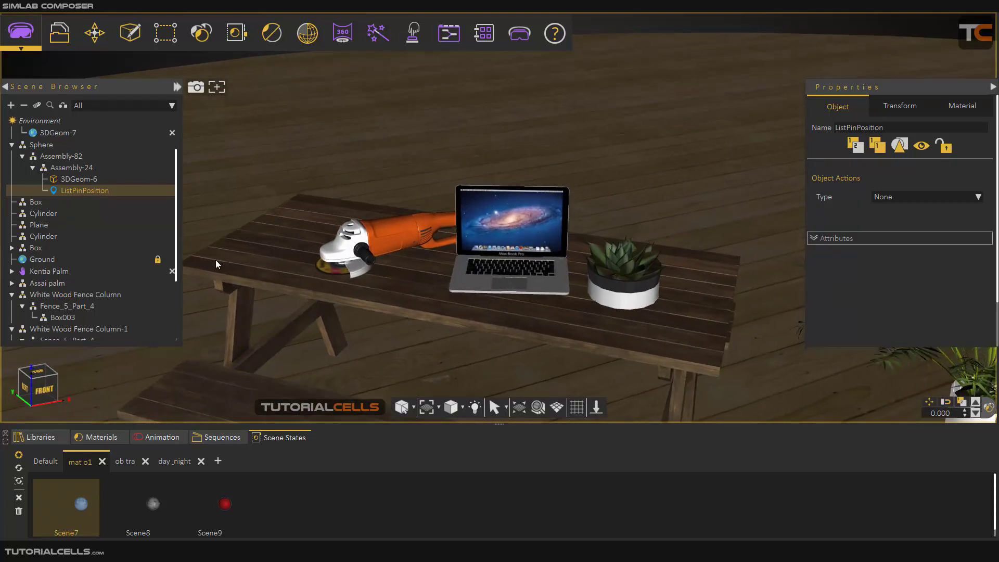
left_click(24, 106)
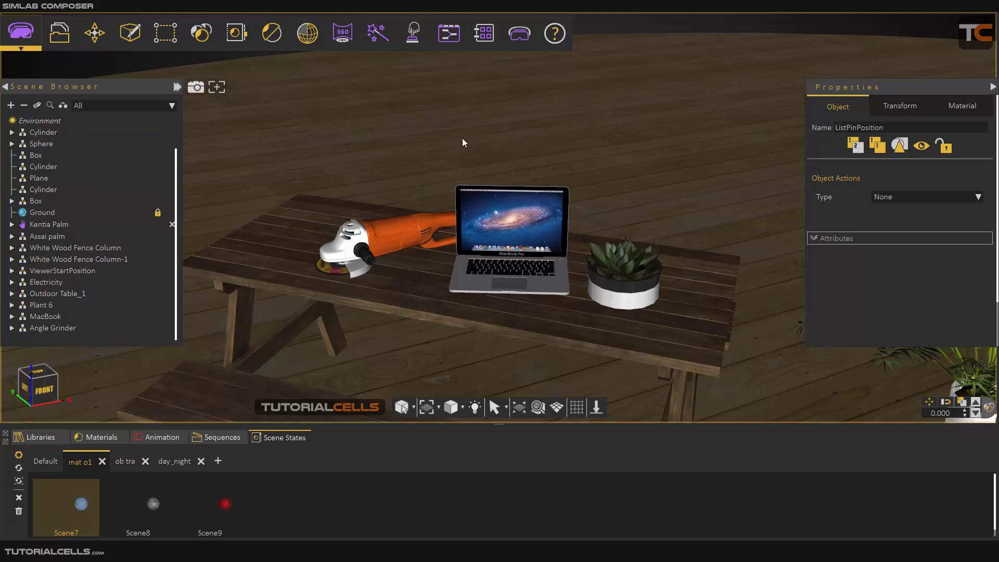
left_click(51, 329)
left_click(51, 317, "ctrl")
left_click(48, 307, "ctrl")
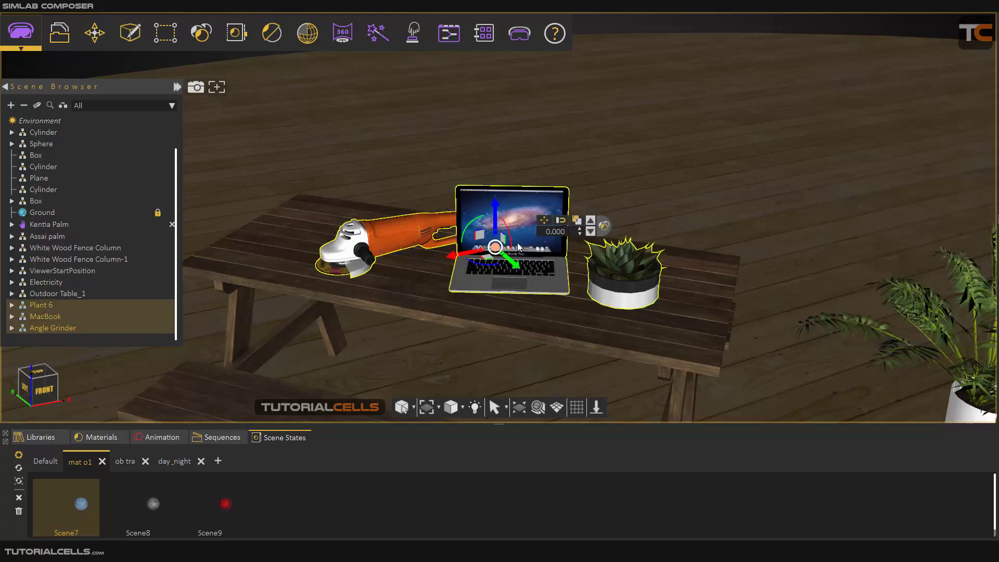
right_click(50, 311)
left_click(70, 356)
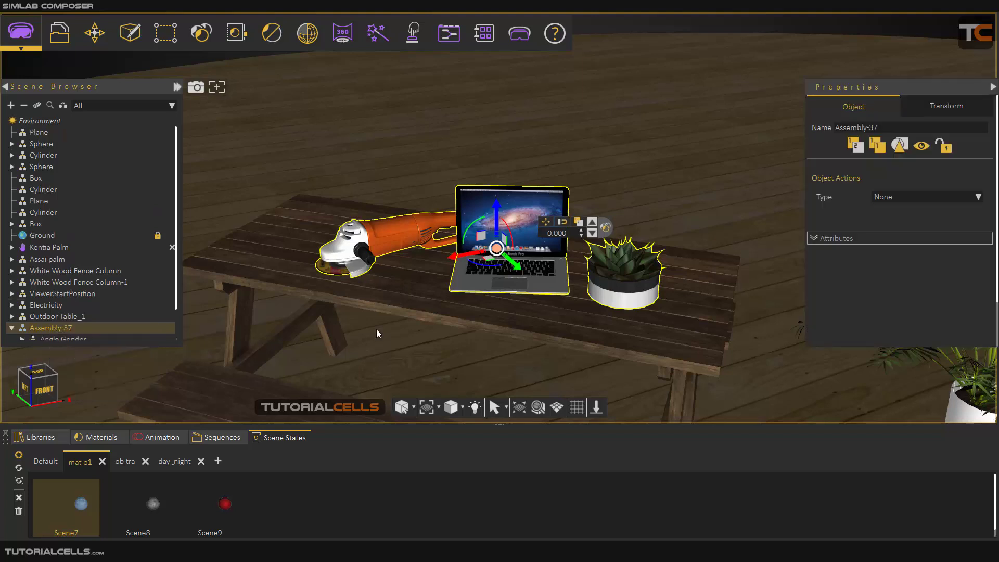
Add the grouped table objects as a new trigger in Visualize Scene Options.
left_click(414, 33)
left_click(427, 246)
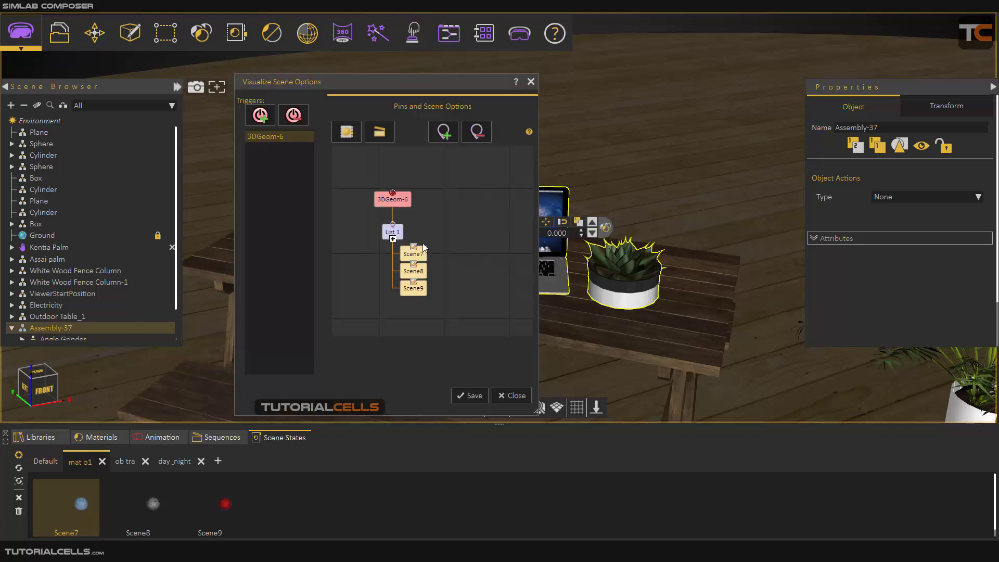
left_click_drag(337, 83, 302, 88)
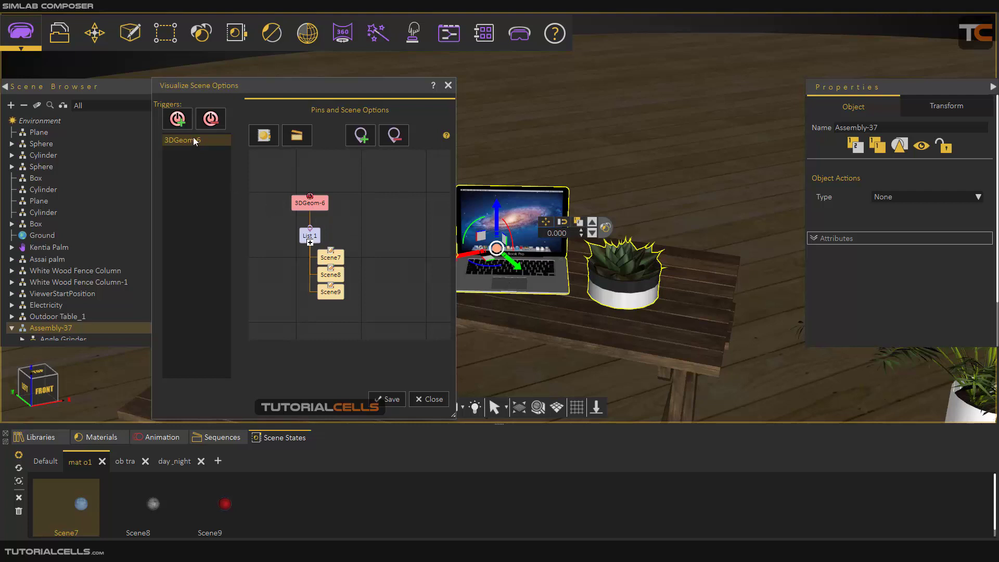
left_click(179, 120)
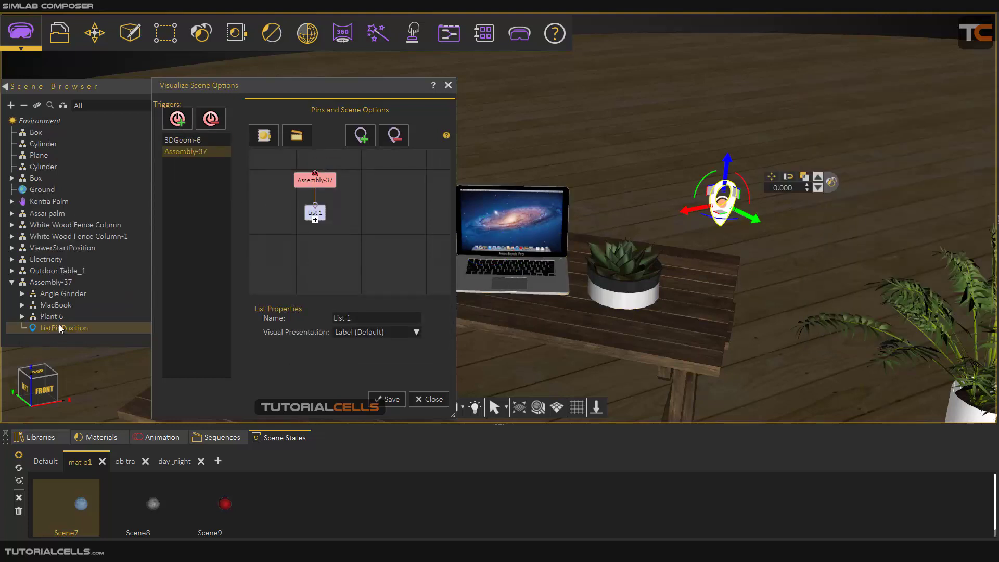
Inspect the new trigger's list graph and compare it with the 3DGeom-6 trigger, returning to Assembly-37.
scroll(568, 241, "down", 2)
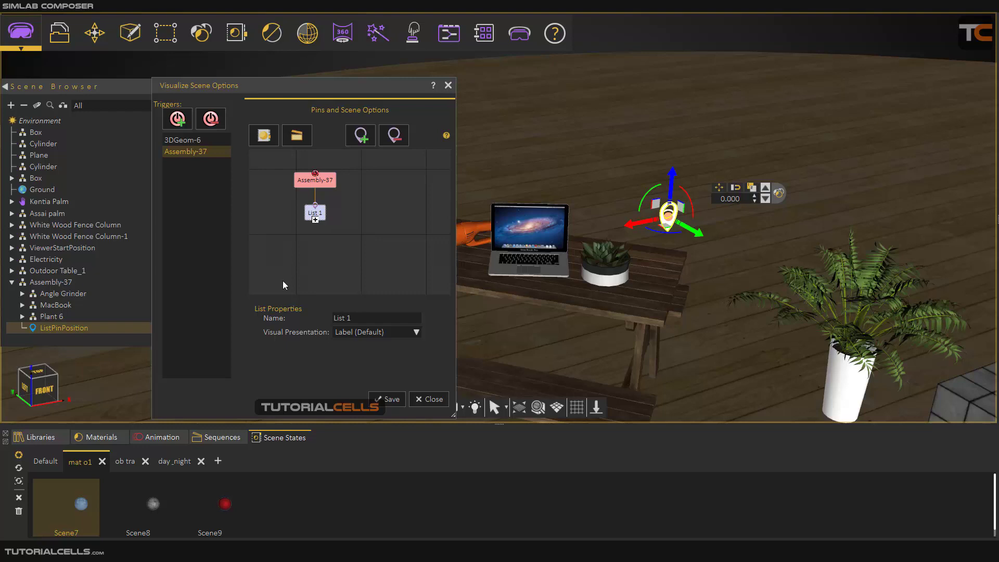
scroll(364, 216, "down", 2)
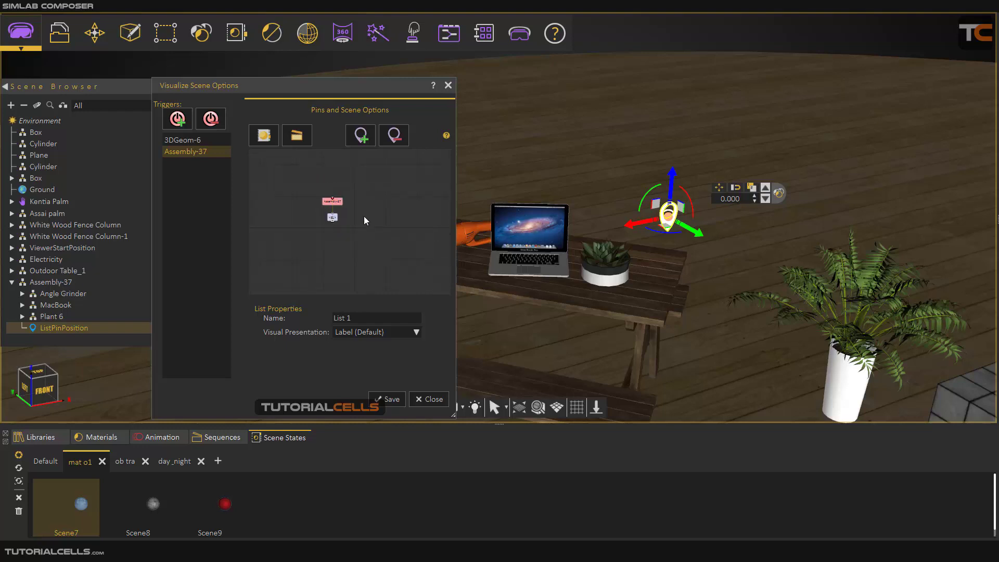
scroll(339, 205, "up", 3)
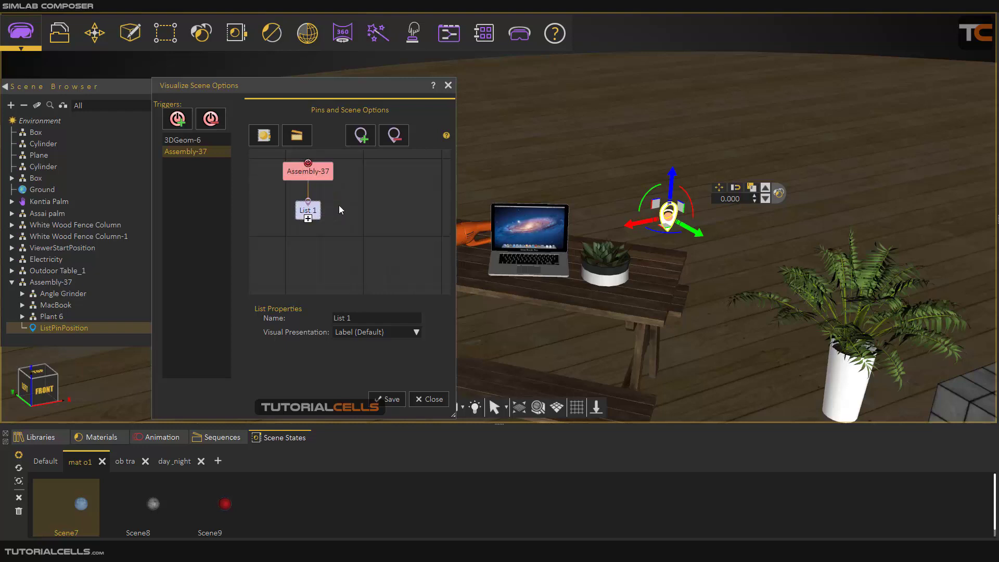
left_click(201, 141)
left_click(194, 151)
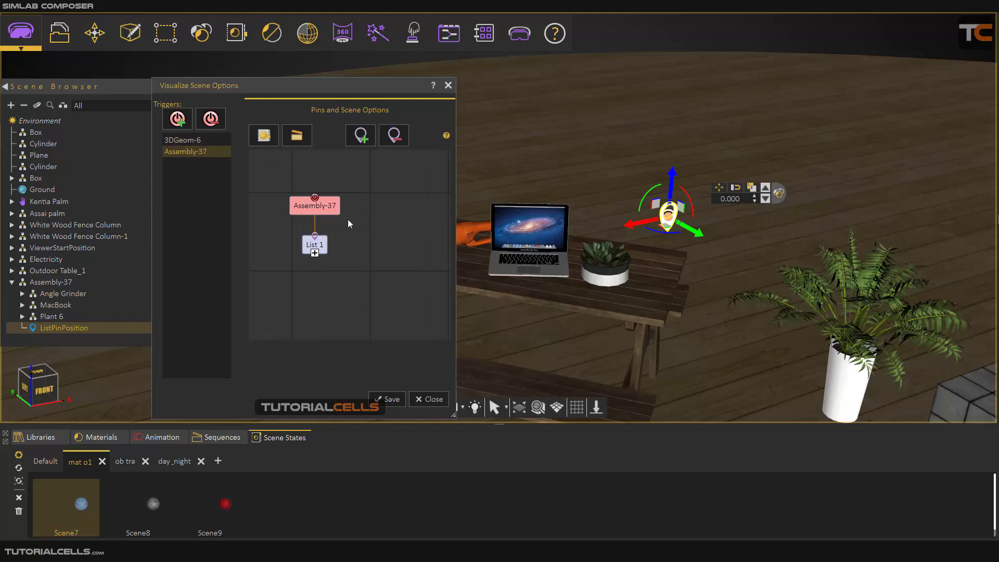
Place Assembly-37's list pin on the MacBook and raise it about 0.49 above the laptop.
scroll(614, 230, "up", 2)
scroll(648, 242, "down", 3)
middle_click_drag(570, 235, 619, 282)
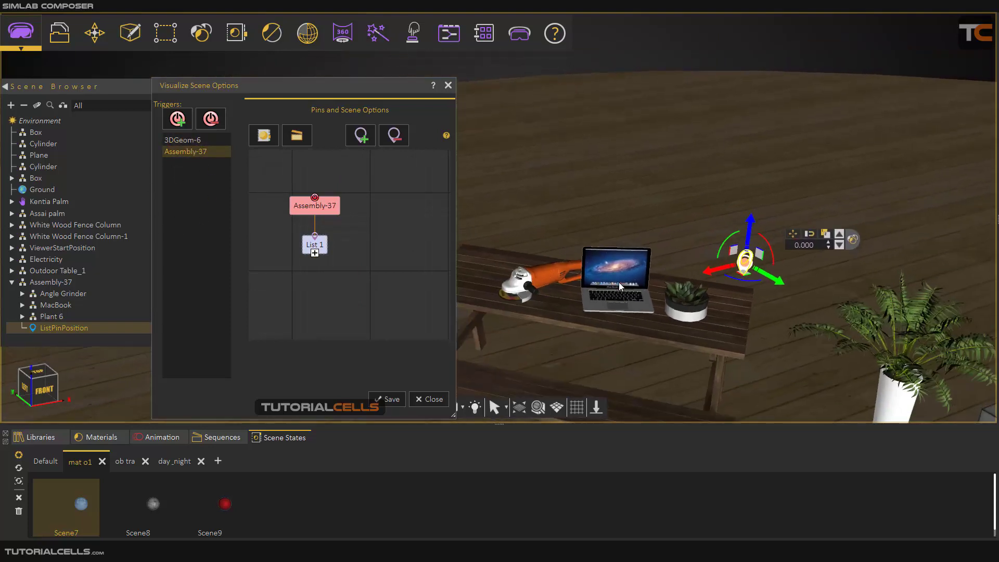
left_click(603, 284)
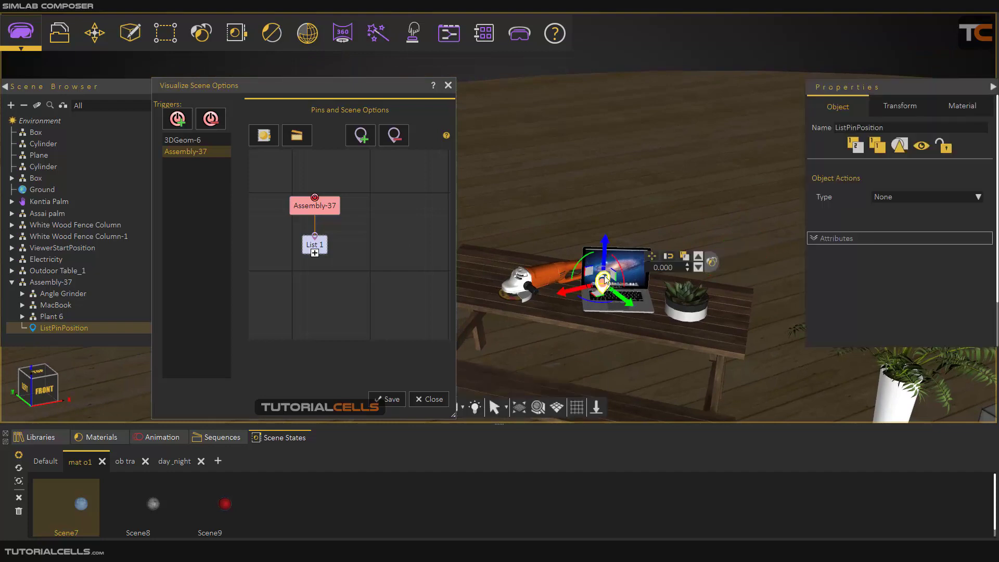
left_click_drag(605, 279, 606, 216)
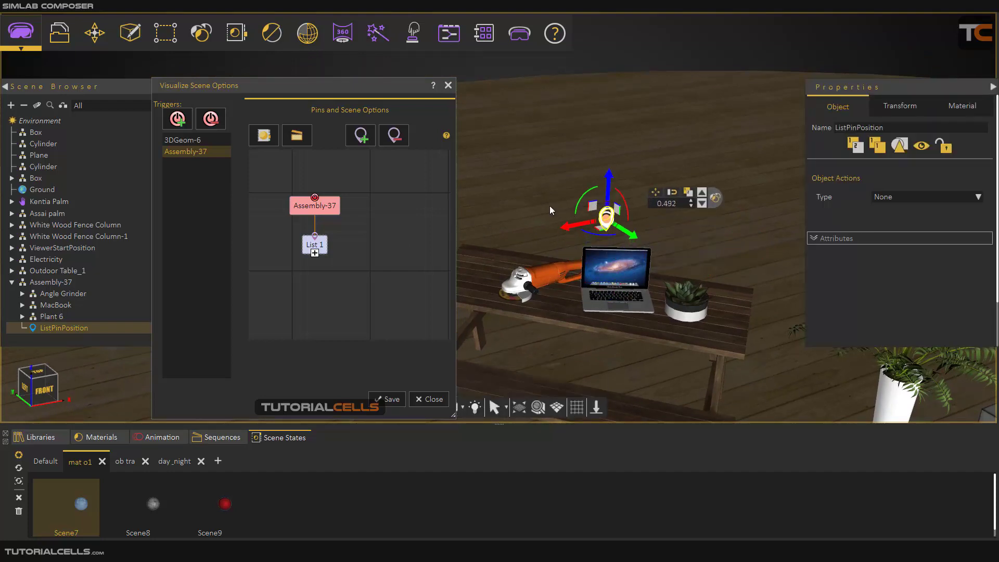
middle_click_drag(599, 240, 603, 174)
scroll(603, 174, "up", 3)
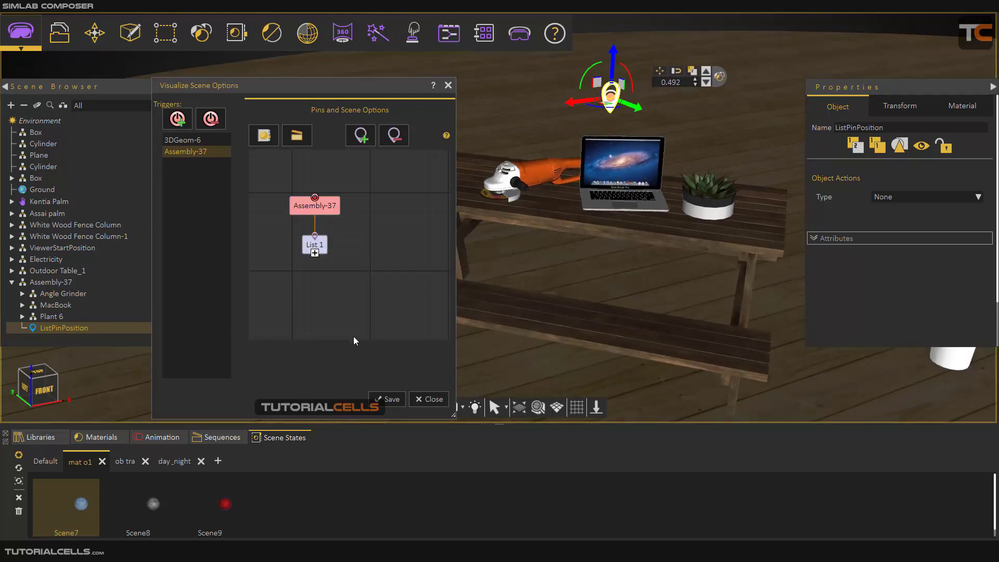
Set List 1's visual presentation to Model from 3D Scene and save the scene options.
left_click(316, 252)
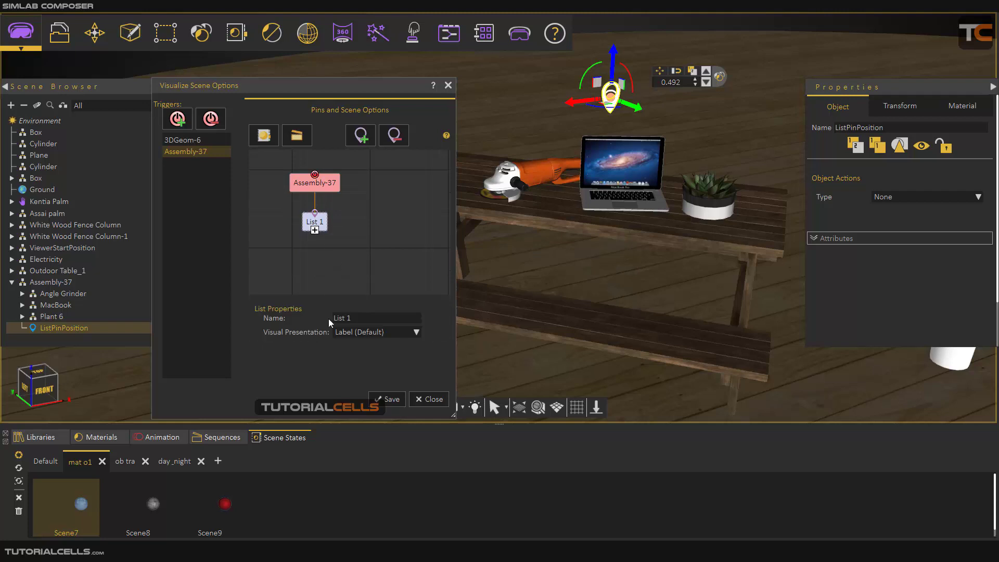
left_click(343, 335)
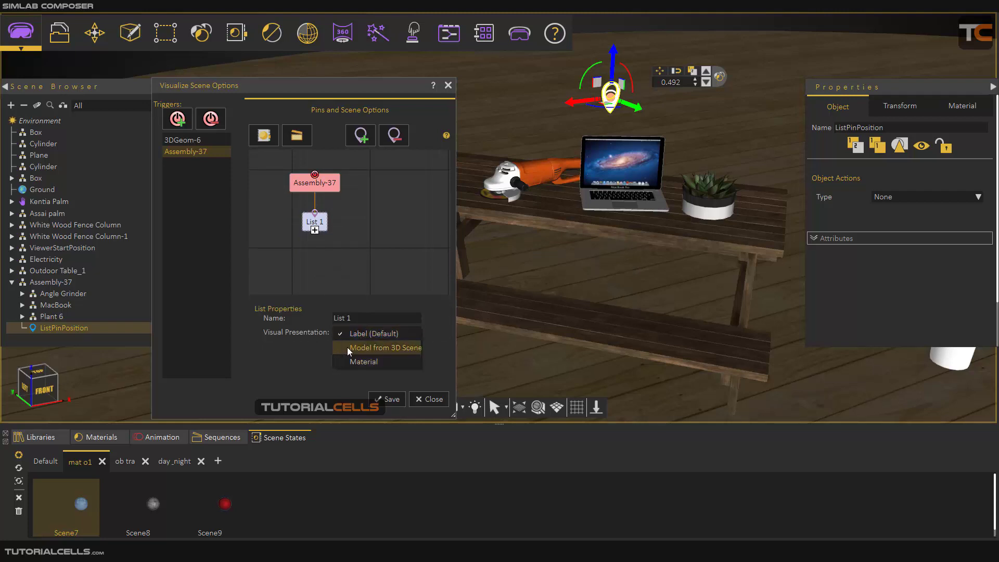
left_click(348, 348)
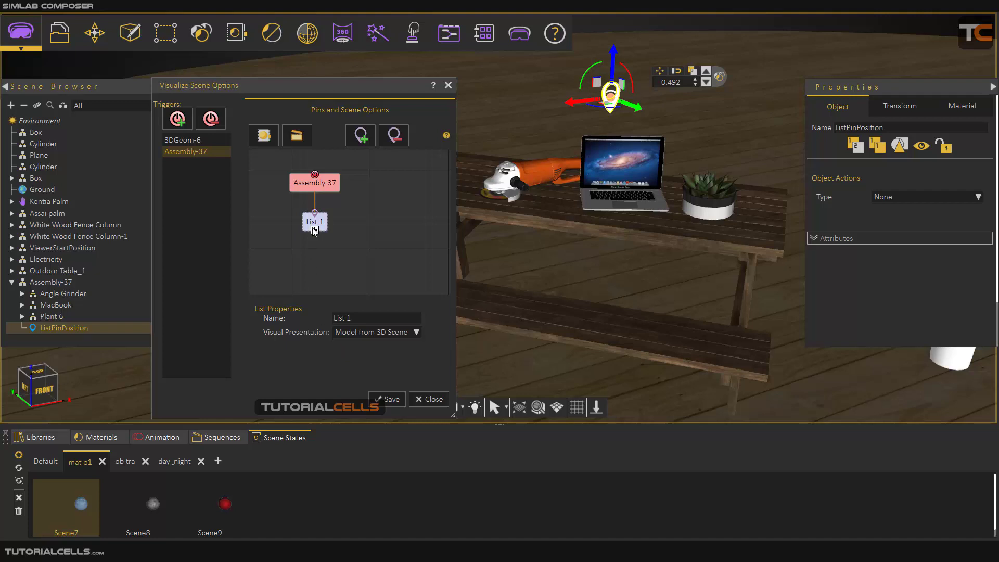
scroll(618, 253, "down", 4)
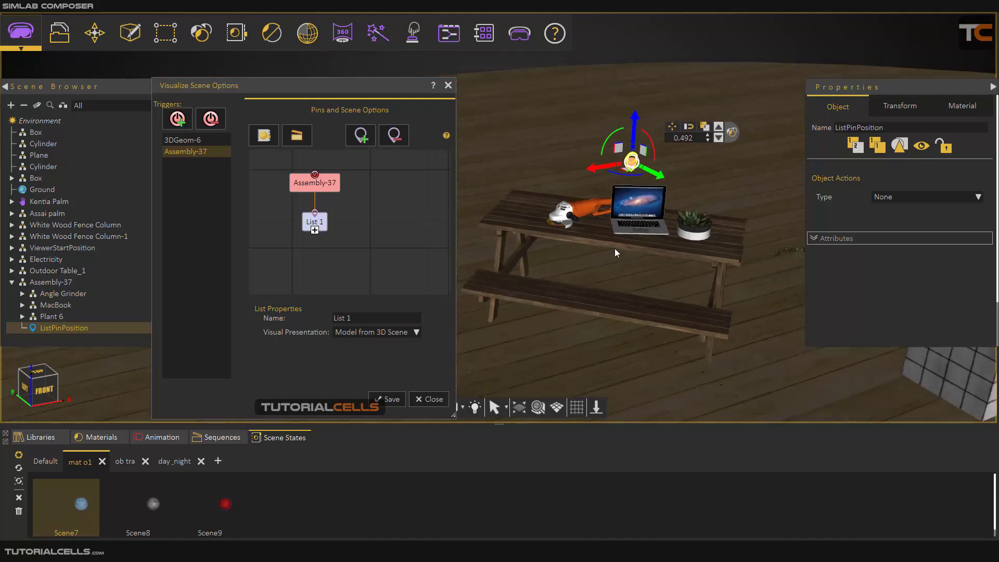
left_click(387, 400)
Create a scene states group named show&hide and open it.
middle_click_drag(613, 217, 486, 199)
scroll(554, 182, "up", 4)
middle_click_drag(555, 185, 502, 195)
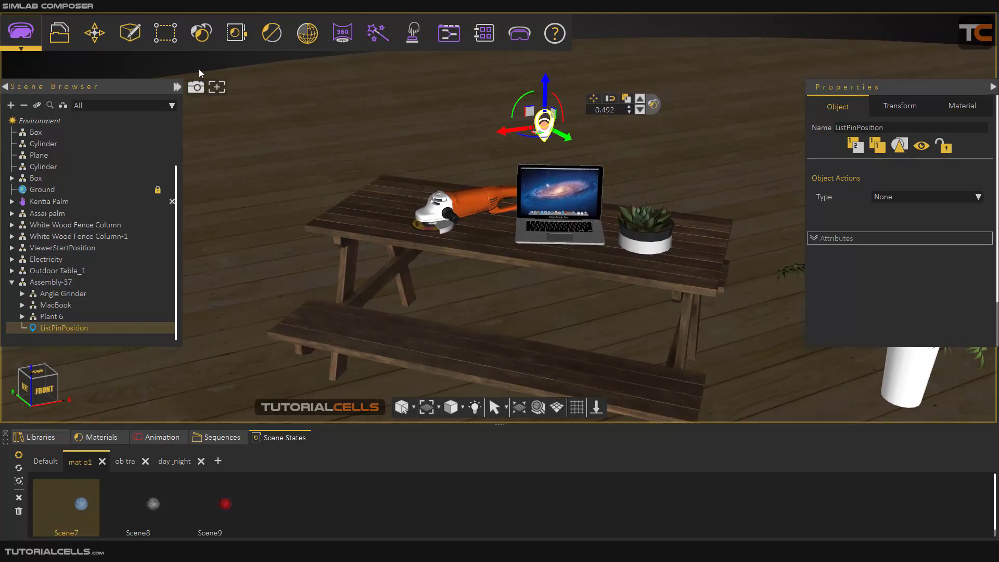
left_click(240, 36)
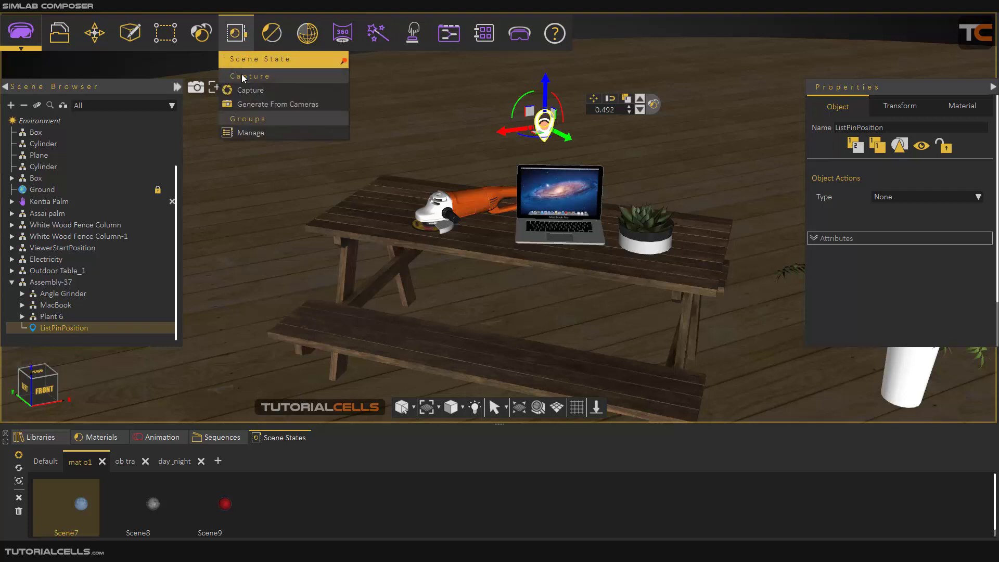
left_click(255, 132)
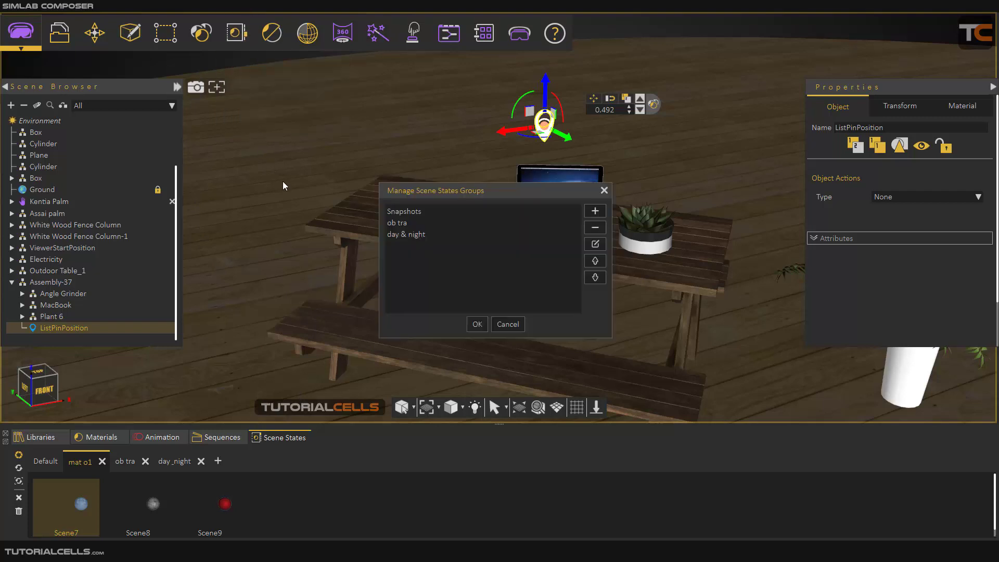
left_click(595, 211)
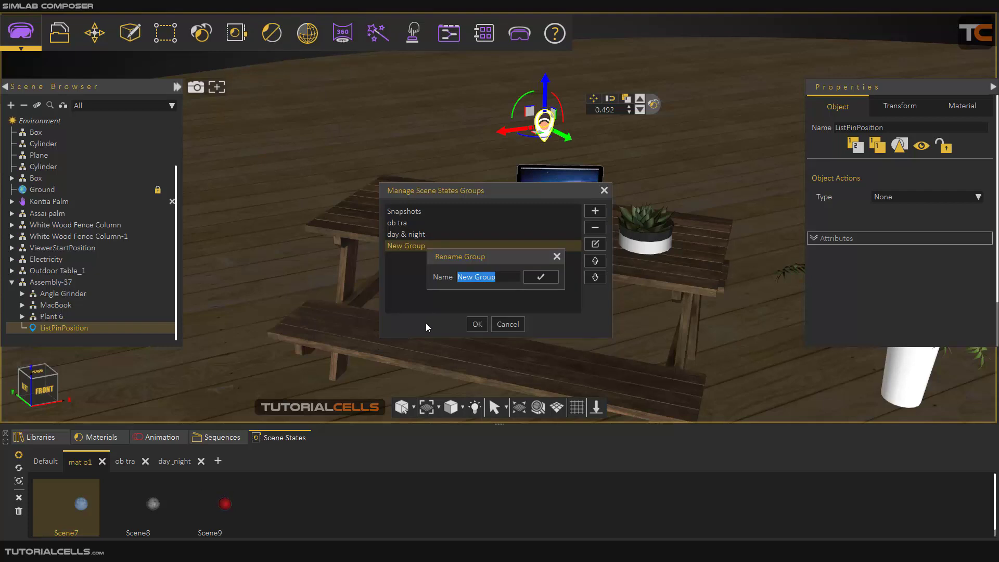
type("ساخ")
key("BackSpace")
key("BackSpace")
key("BackSpace")
type("show&hig")
key("BackSpace")
type("de")
left_click(540, 278)
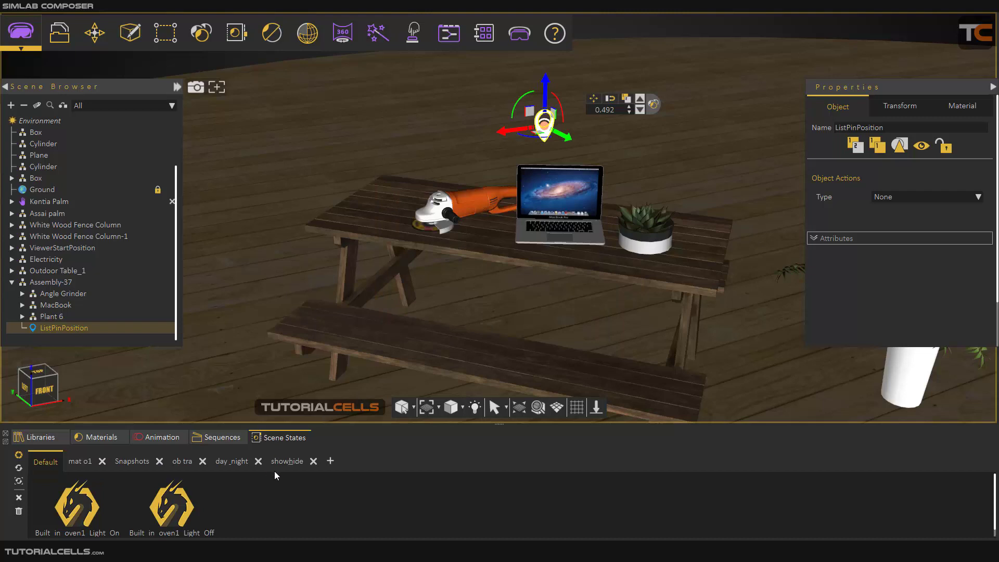
left_click(275, 462)
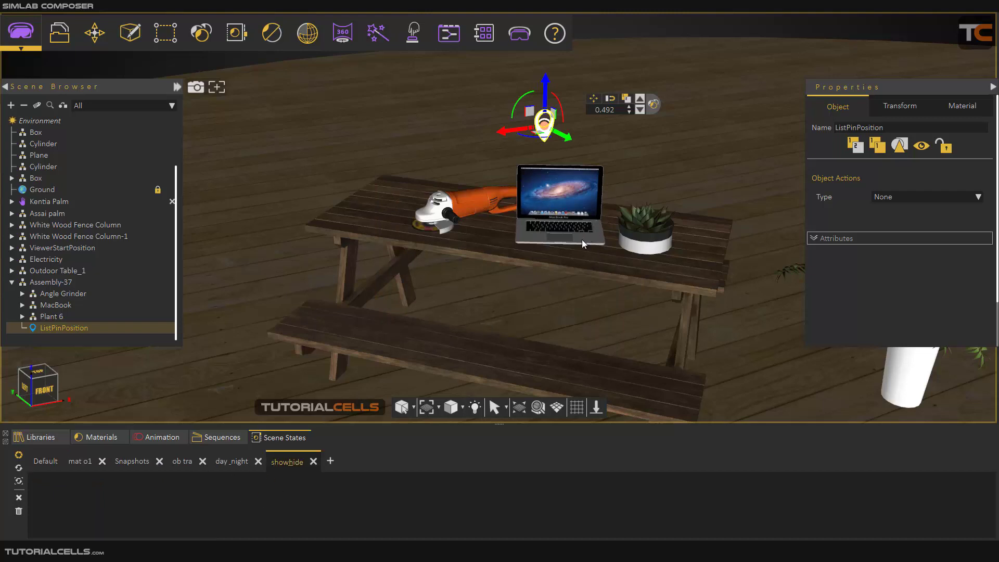
Hide the Angle Grinder, MacBook and Plant 6 in Assembly-37, and make only the Angle Grinder visible again.
scroll(582, 240, "down", 2)
middle_click_drag(573, 237, 492, 219)
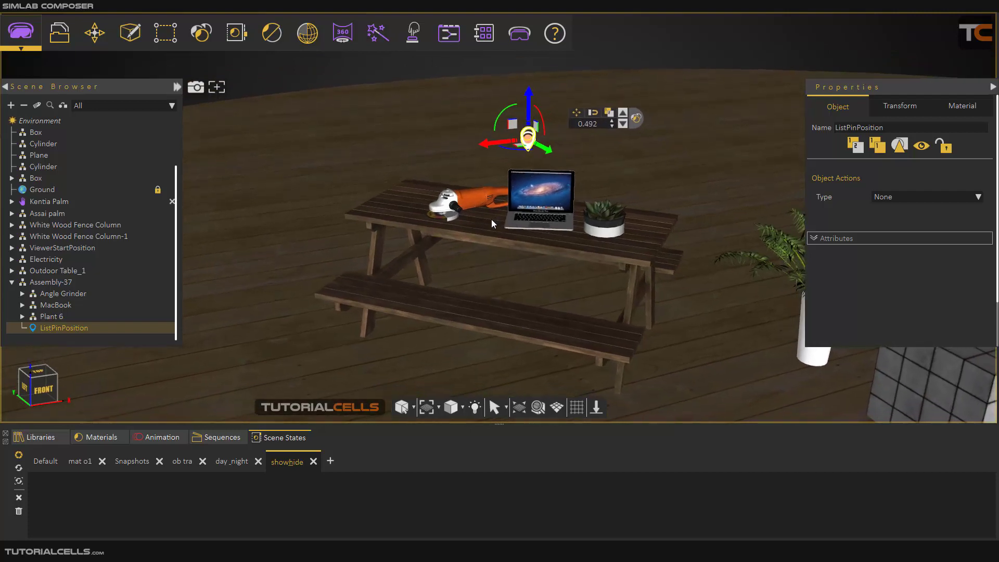
scroll(491, 220, "up", 3)
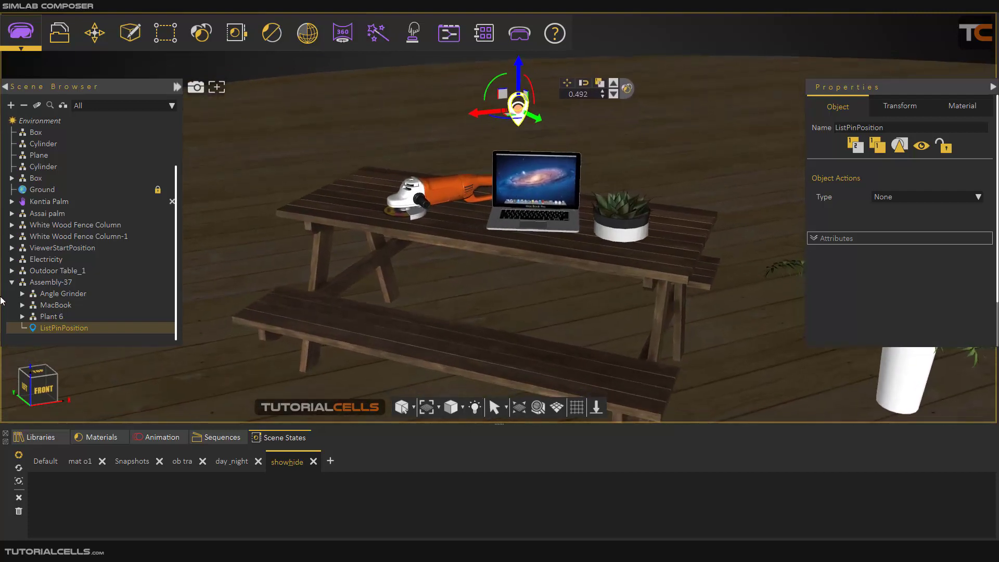
left_click(52, 293)
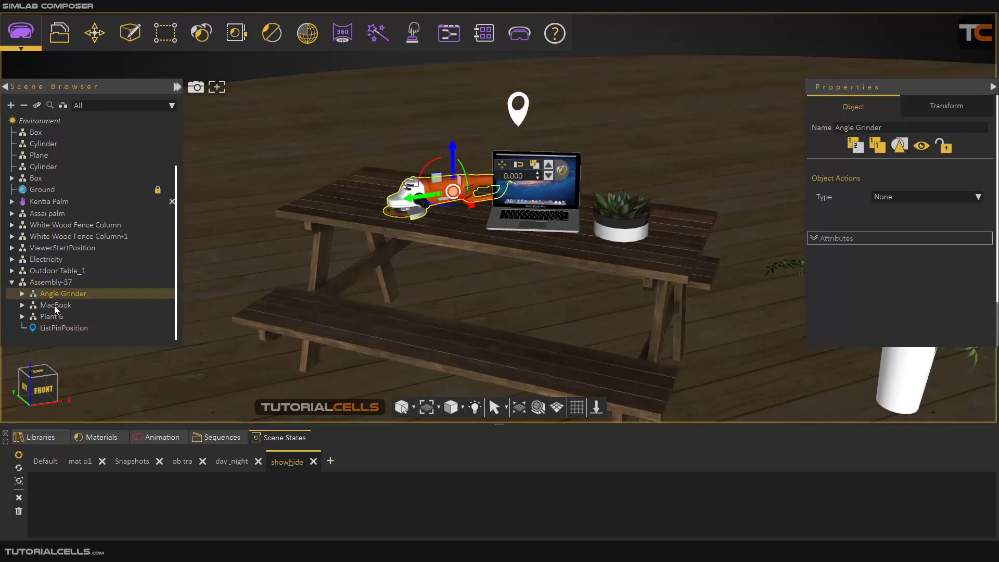
left_click(54, 305, "ctrl")
left_click(54, 317, "ctrl")
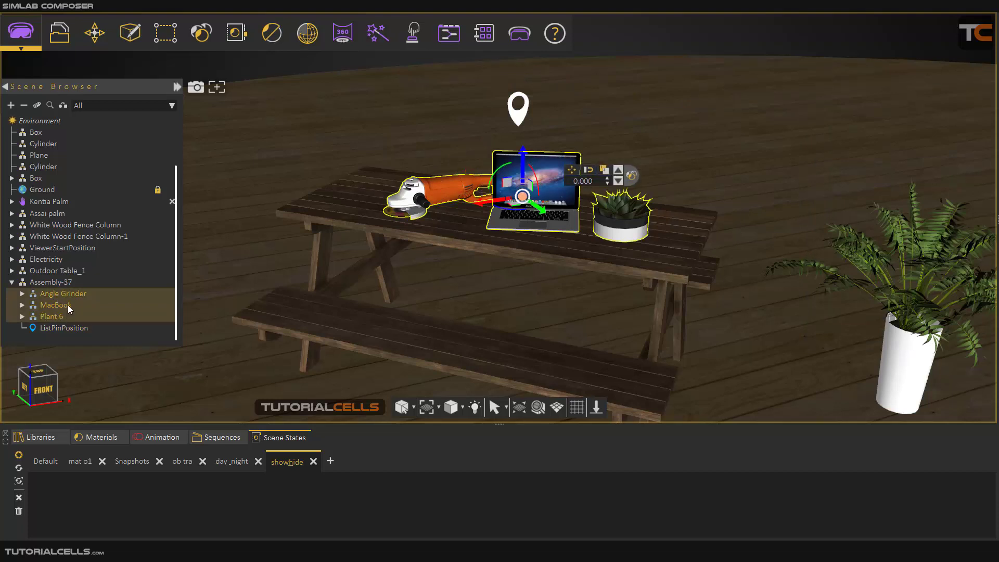
key("h")
left_click(142, 296)
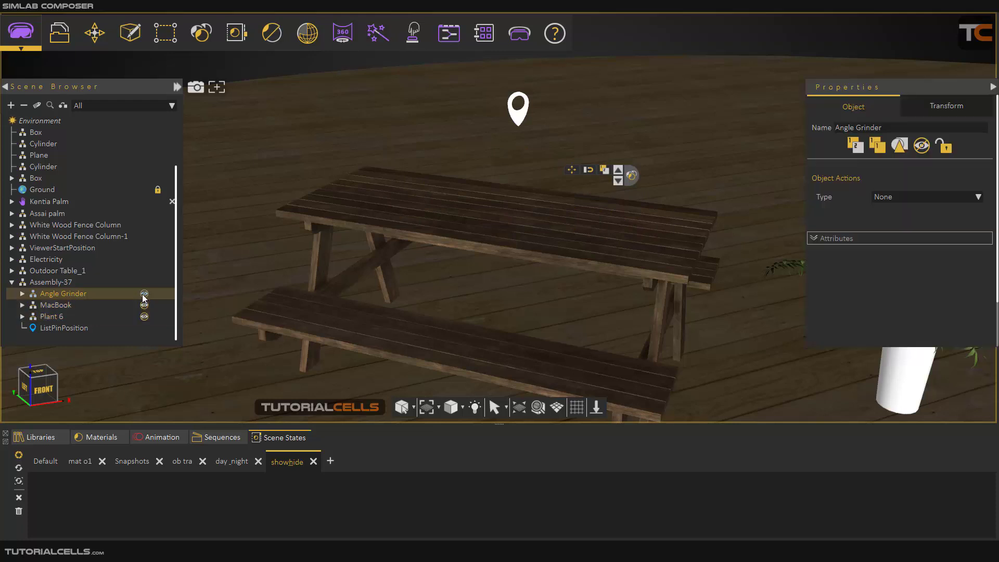
left_click(922, 146)
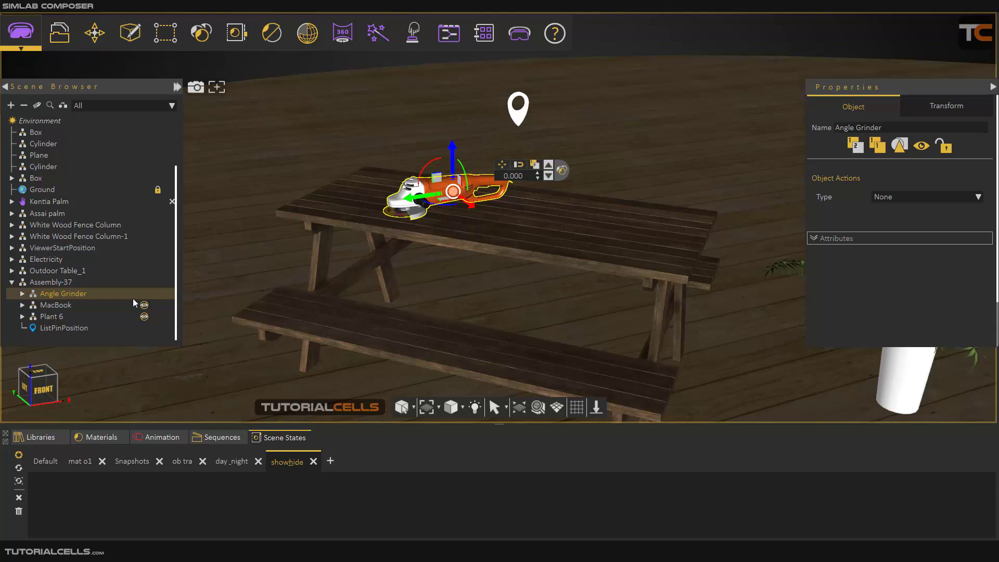
key("h")
key("h")
Capture a scene state from the selected Angle Grinder, MacBook and Plant 6, recording visibility only.
left_click(62, 316, "shift")
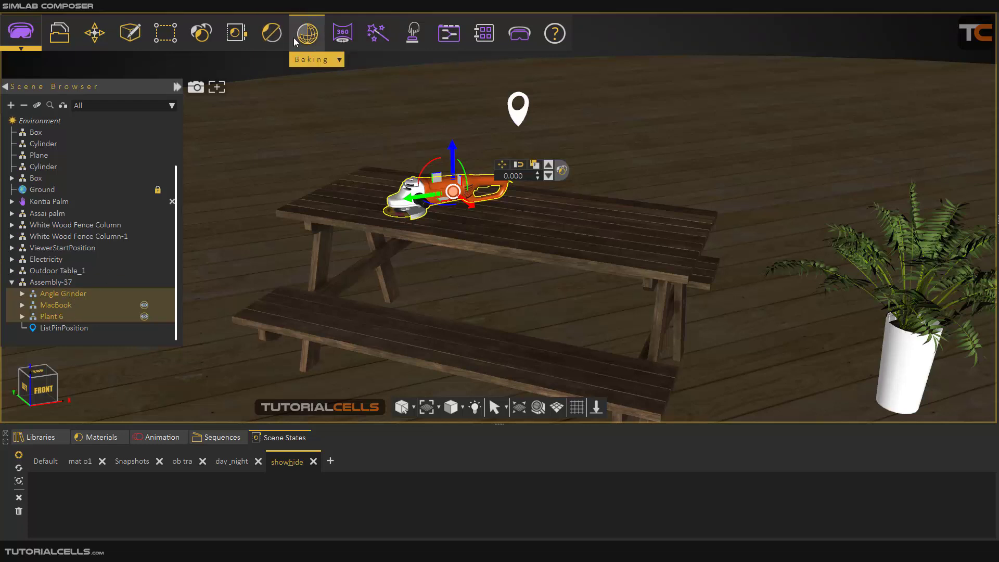
left_click(246, 44)
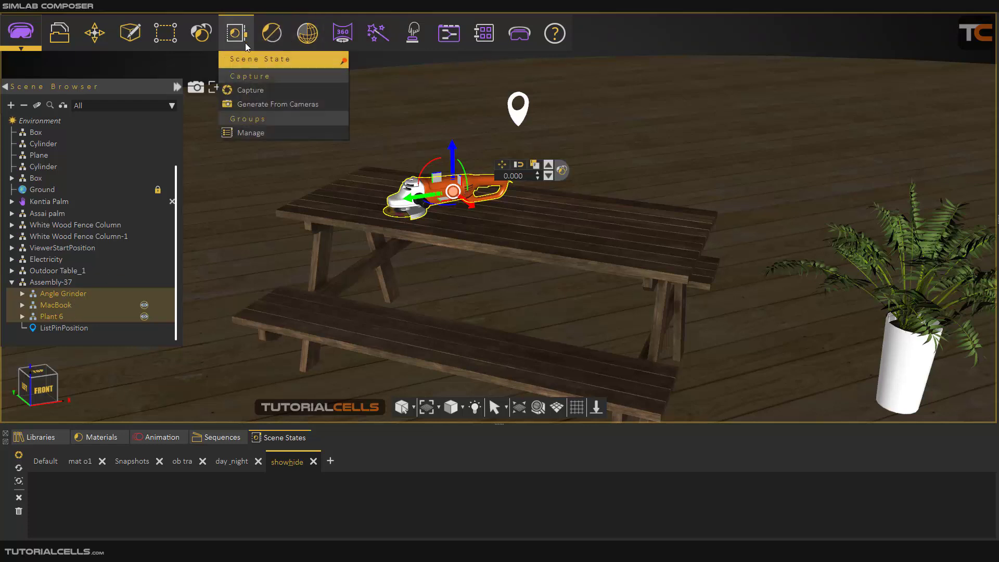
left_click(343, 61)
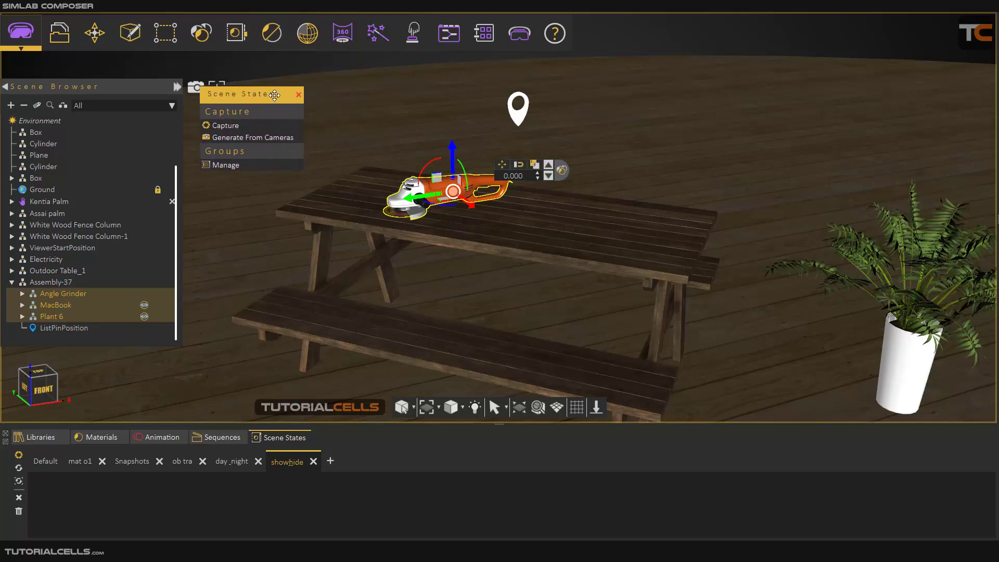
left_click(229, 129)
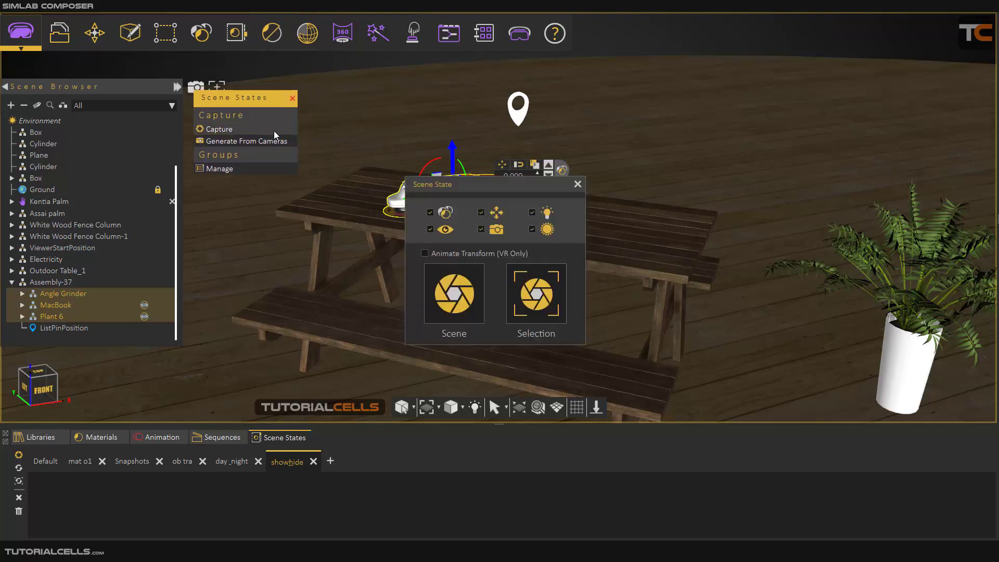
left_click(481, 212)
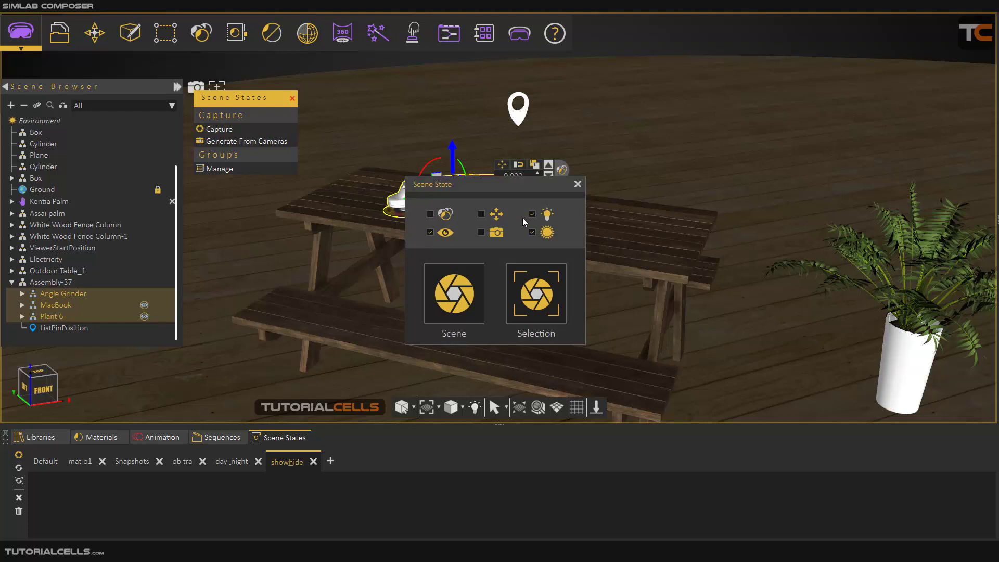
left_click(538, 213)
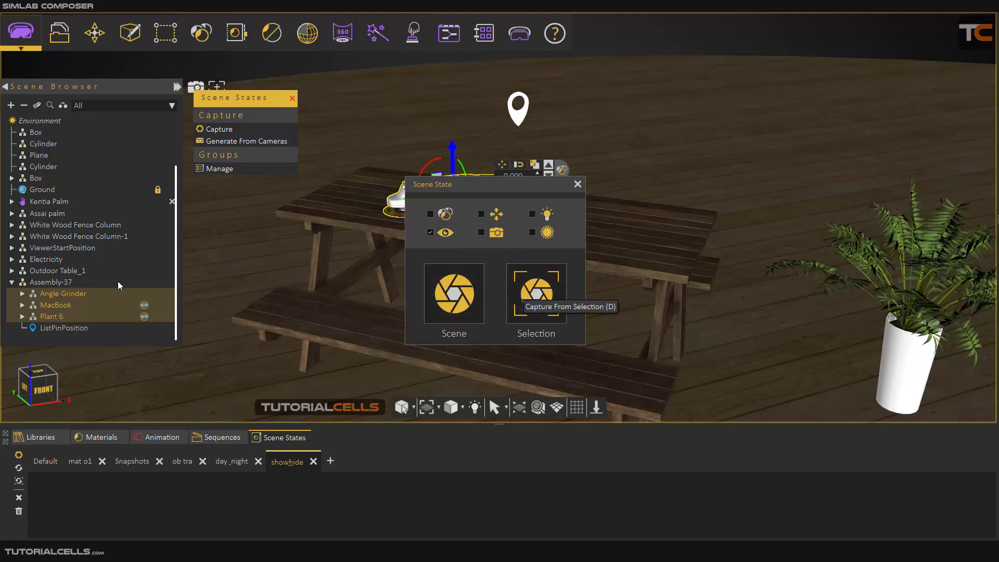
left_click(536, 285)
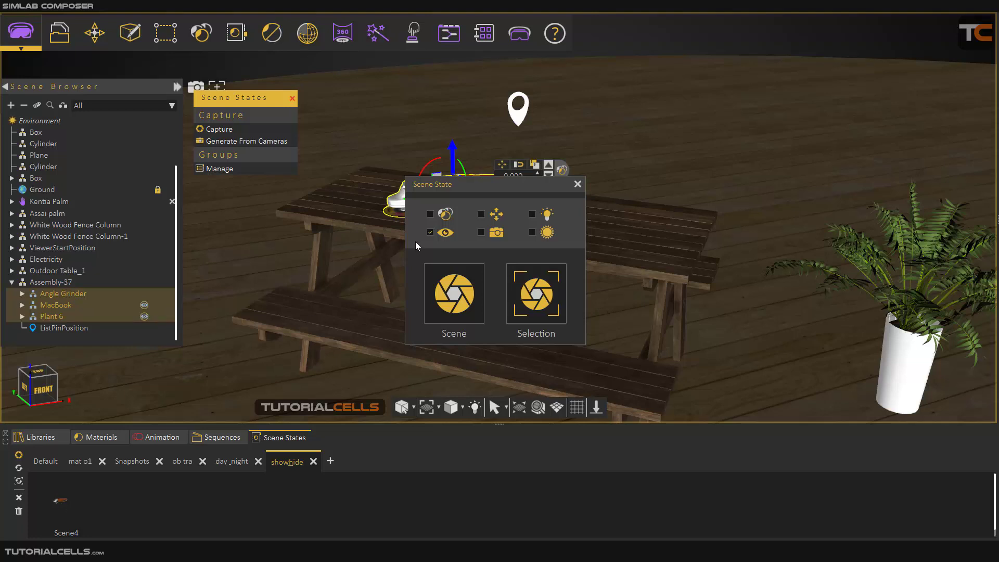
Hide the Angle Grinder and show the MacBook on the outdoor table.
left_click_drag(467, 193, 632, 185)
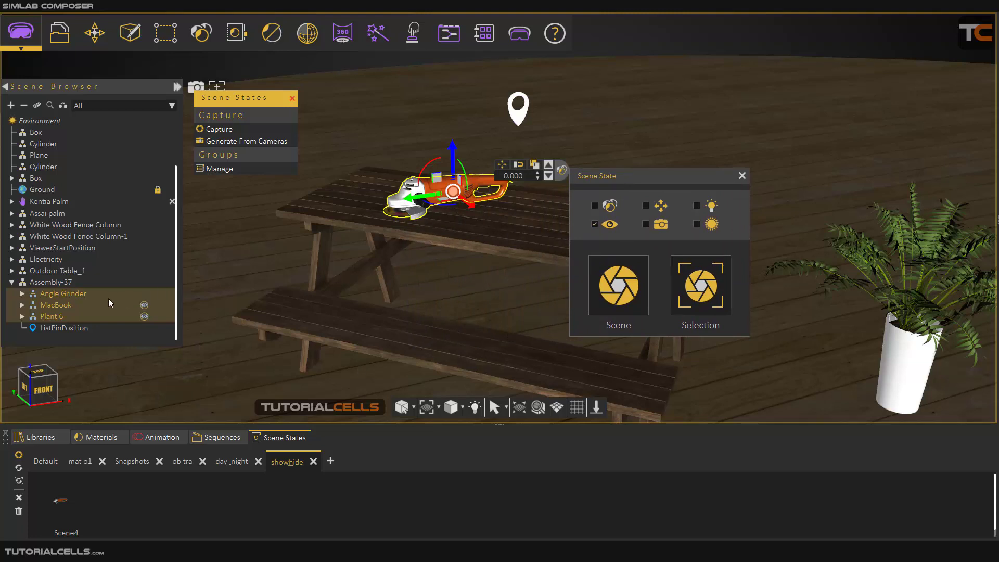
left_click(129, 294)
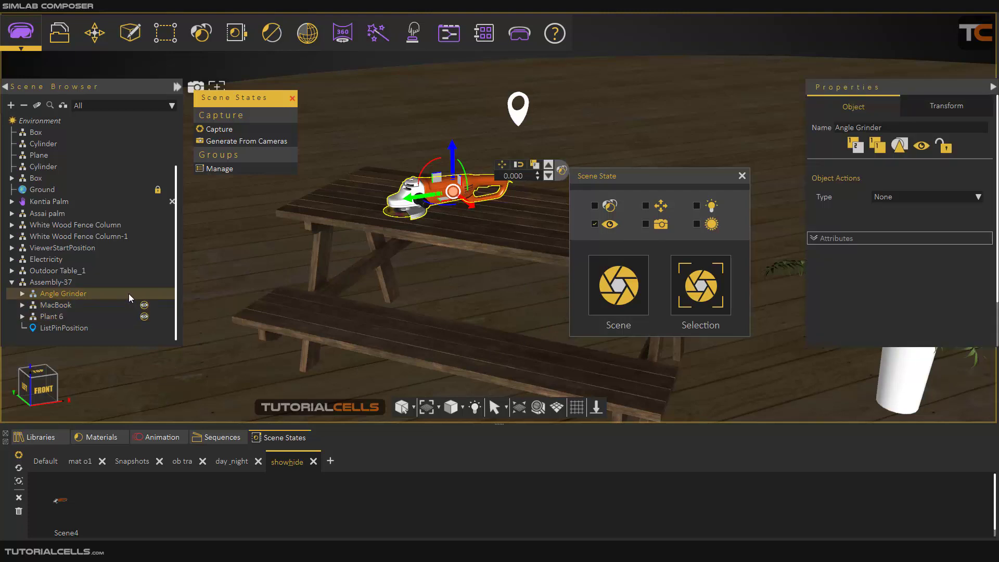
key("h")
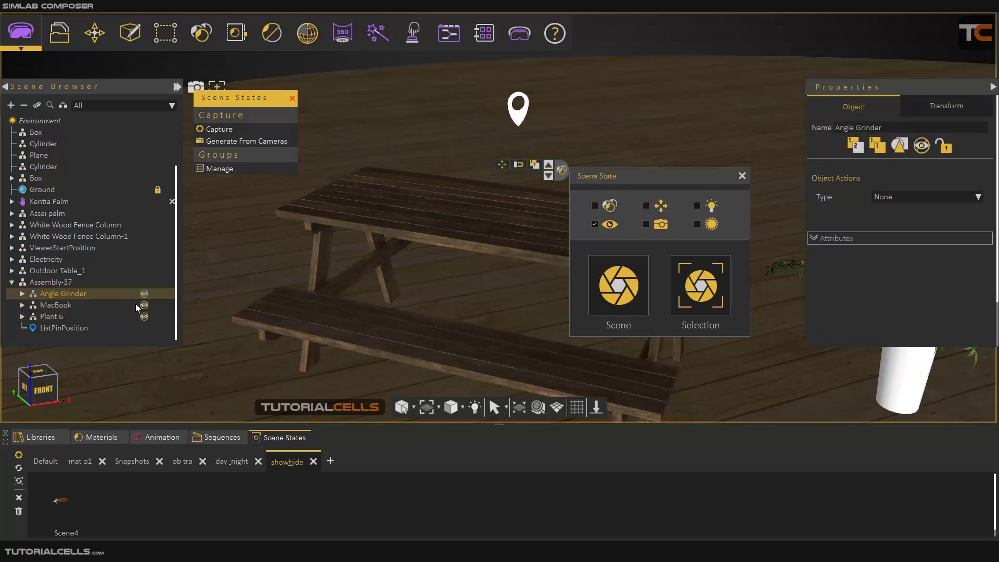
left_click(138, 305)
key("h")
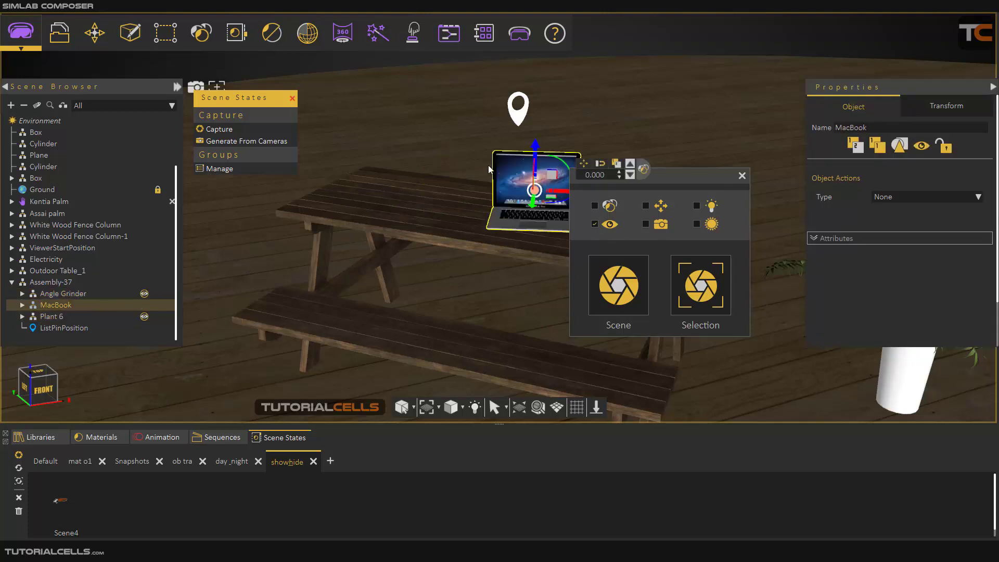
middle_click_drag(485, 192, 465, 189)
Capture a second scene state from the three selected Assembly-37 objects with only the MacBook shown.
left_click(85, 292)
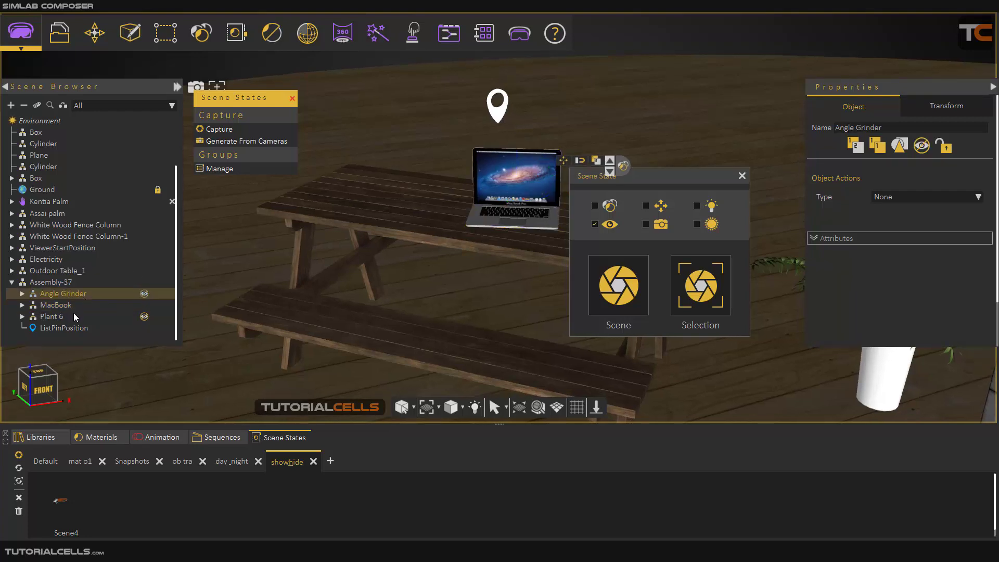
left_click(74, 315, "shift")
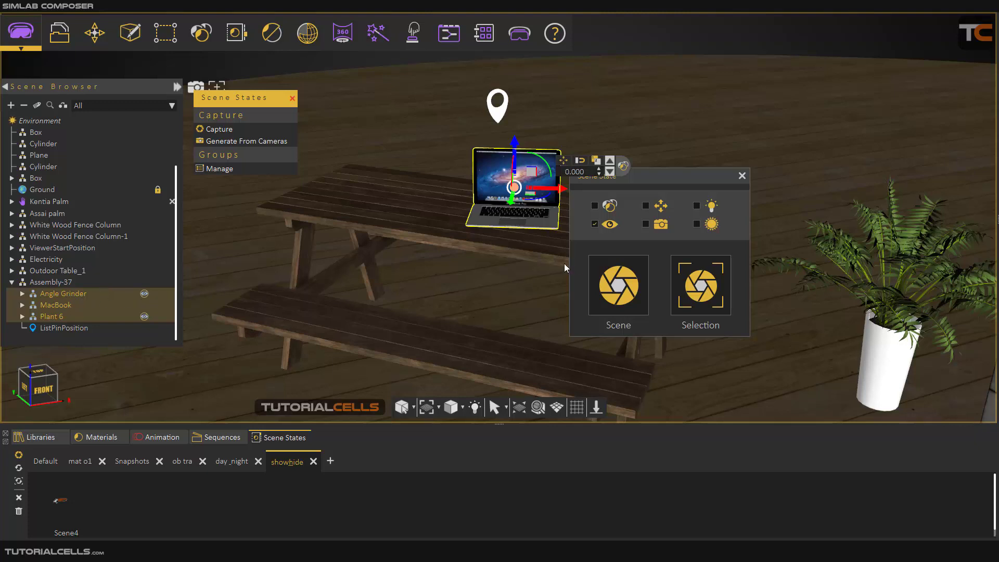
left_click(695, 277)
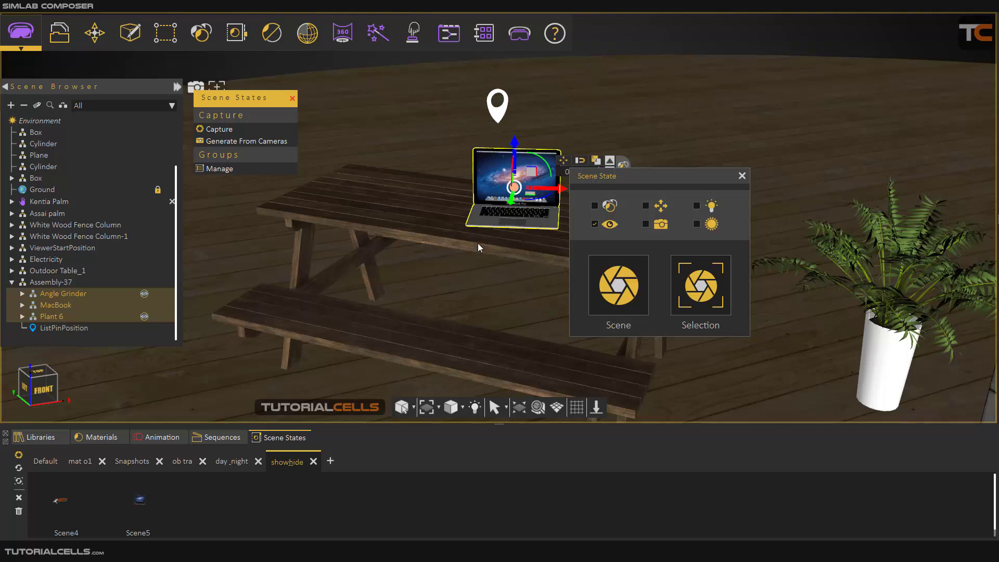
left_click_drag(477, 243, 252, 255)
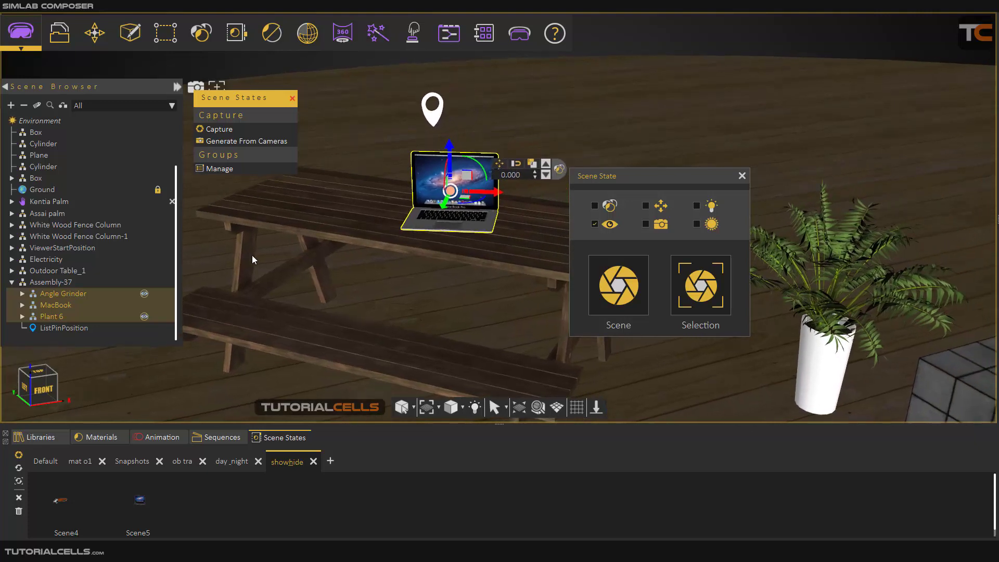
Hide the MacBook and show Plant 6 on the outdoor table.
left_click(93, 309)
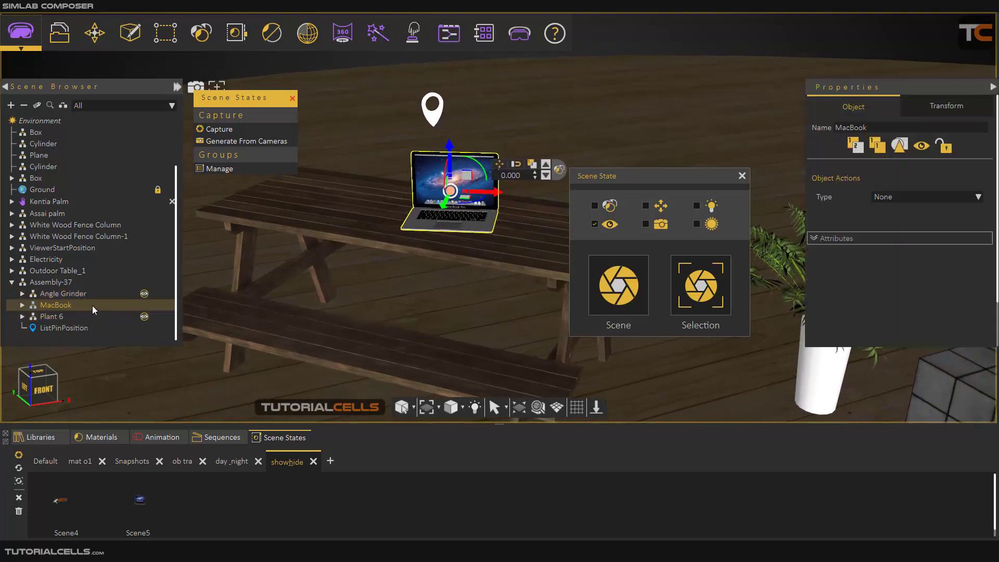
key("space")
left_click(99, 320)
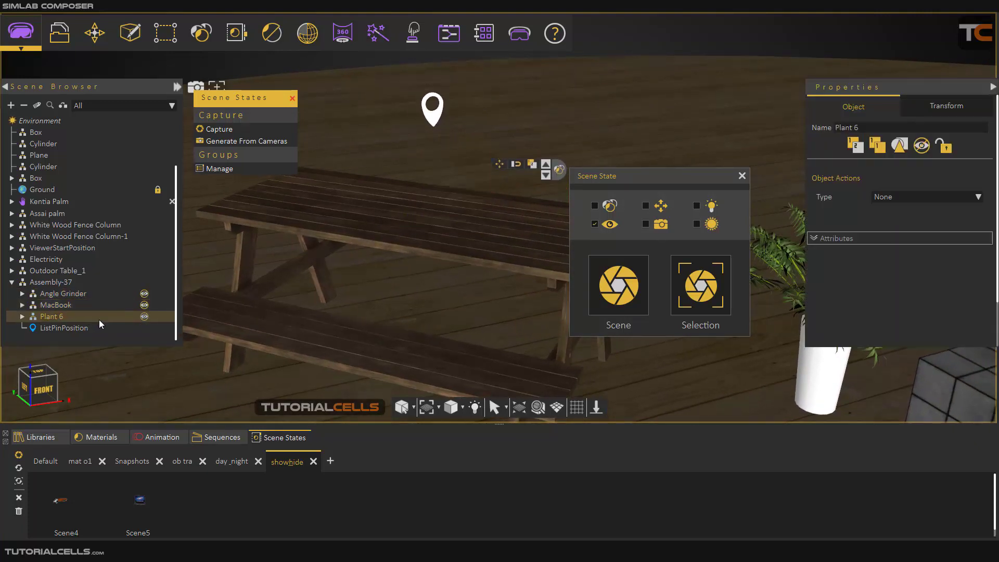
key("space")
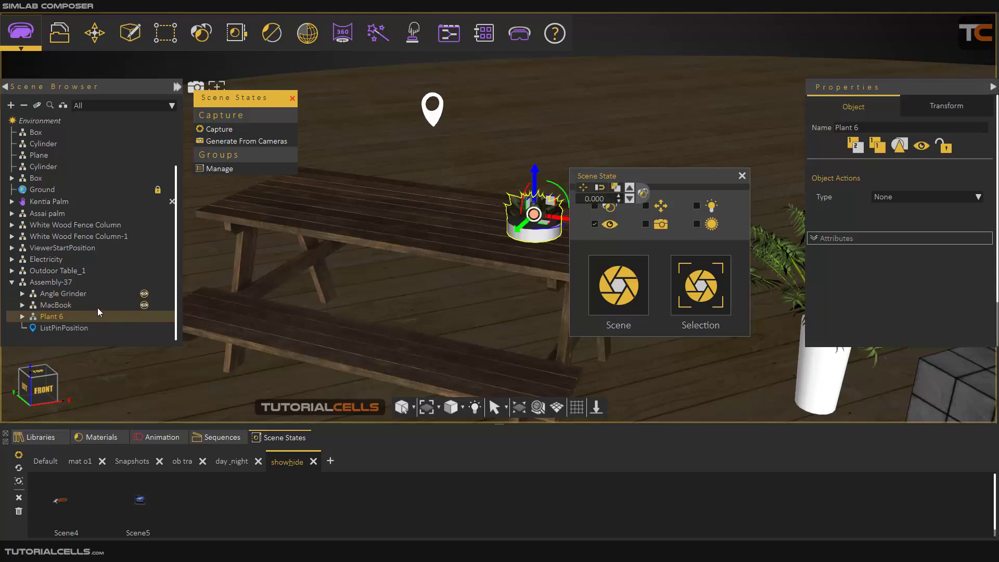
Capture a third scene state from the selected Angle Grinder, MacBook and Plant 6 with only Plant 6 shown.
left_click(95, 293, "shift")
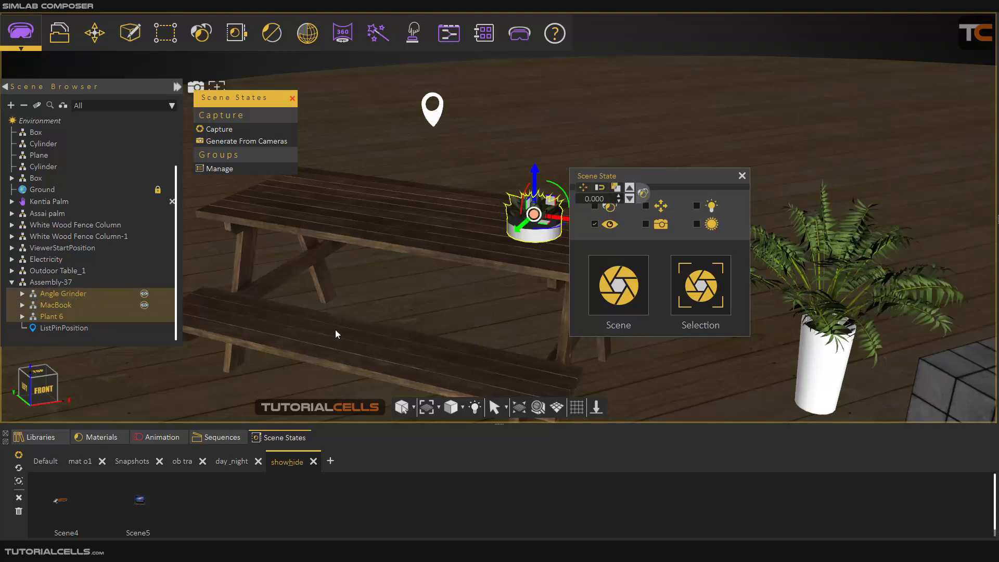
left_click(695, 290)
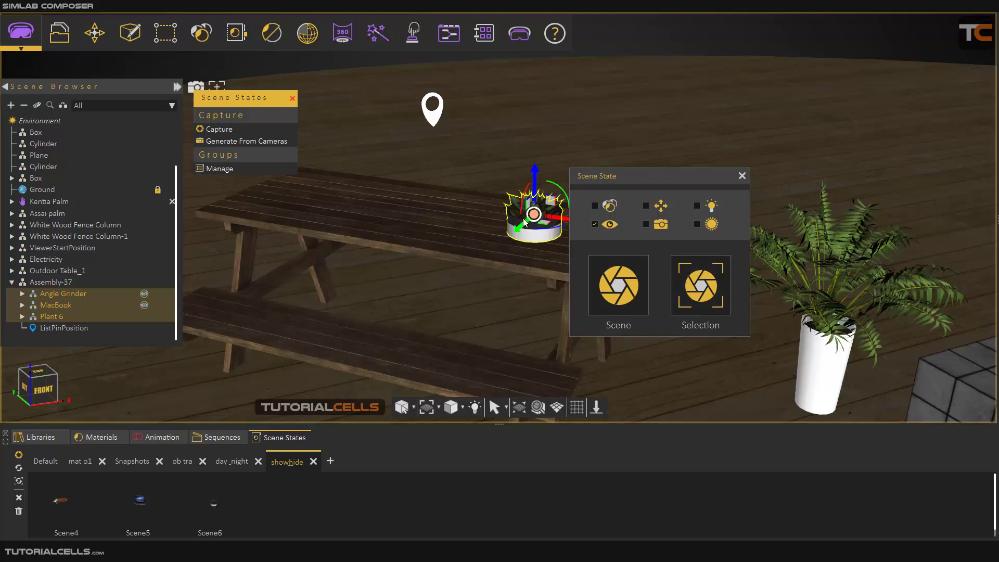
left_click(742, 176)
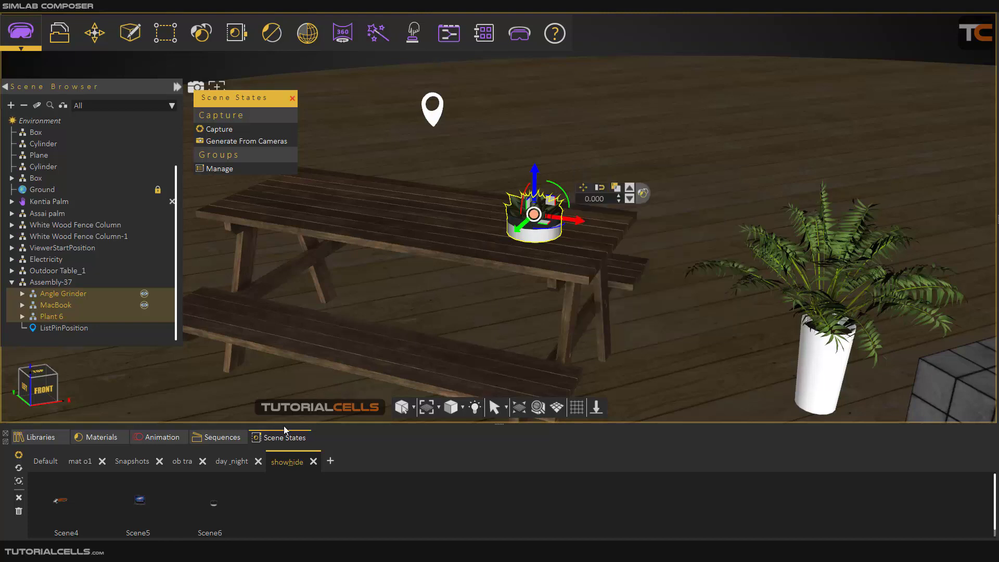
Preview the captured states Scene4, Scene5 and Scene6 on the table and dismiss the scene state capture commands.
left_click(139, 505)
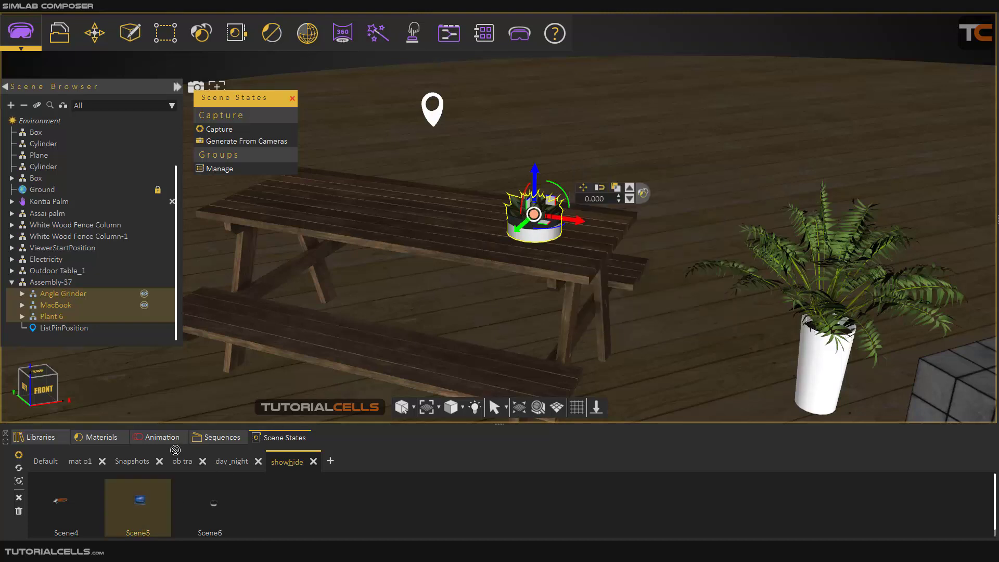
left_click(64, 502)
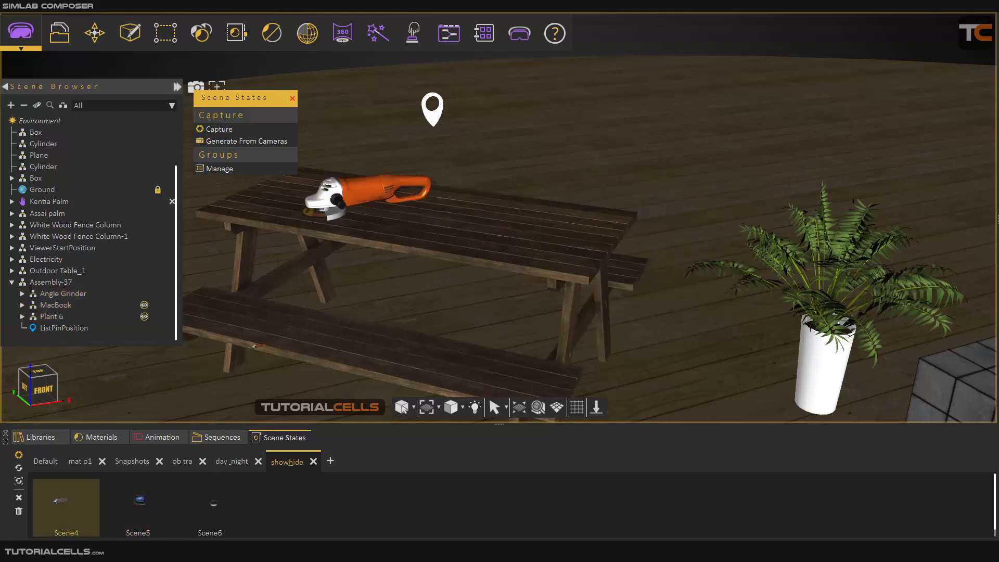
left_click(141, 505)
left_click(213, 504)
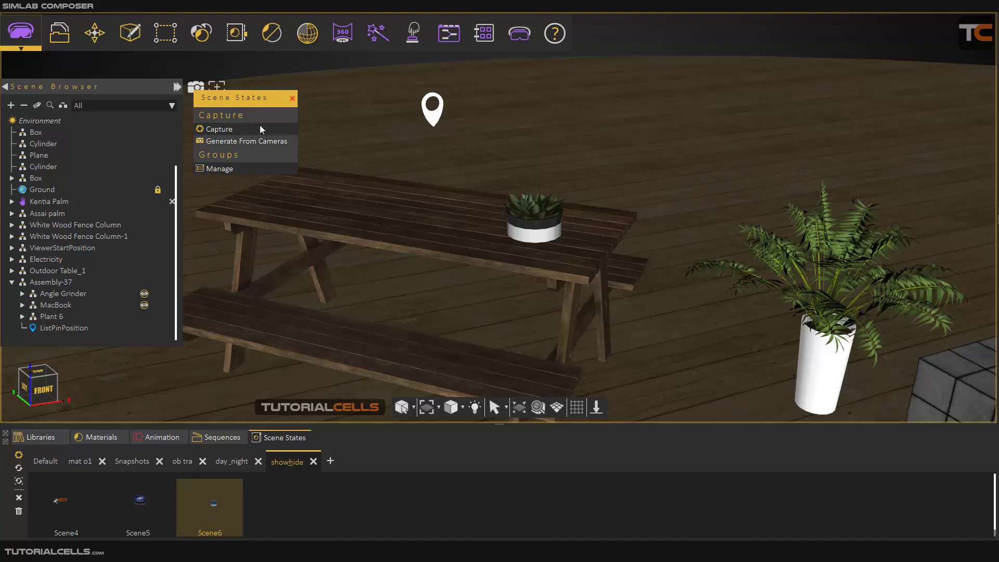
left_click(291, 99)
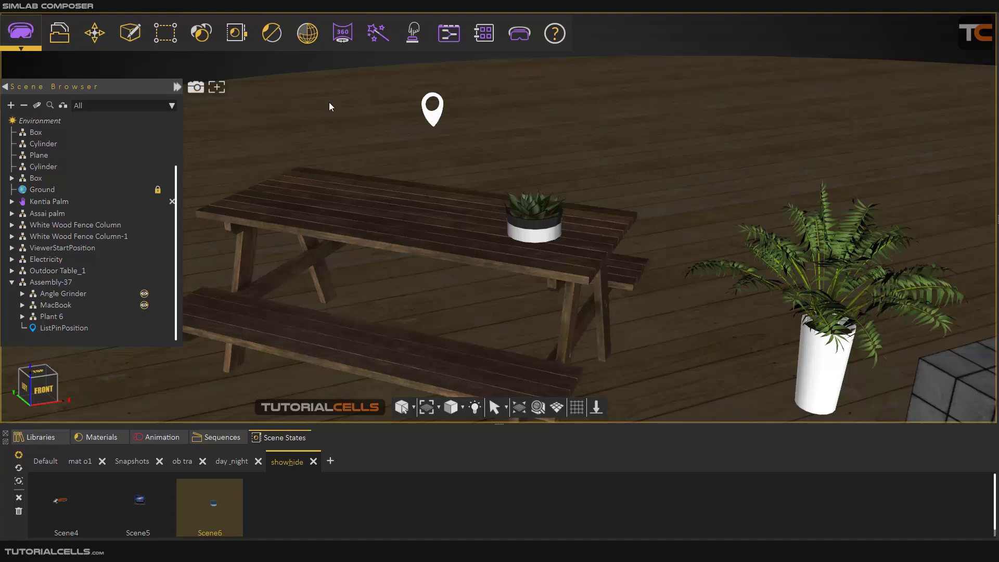
Add Scene4, Scene5 and Scene6 to List 1 of the Assembly-37 trigger in Visualize Scene Options.
left_click(436, 118)
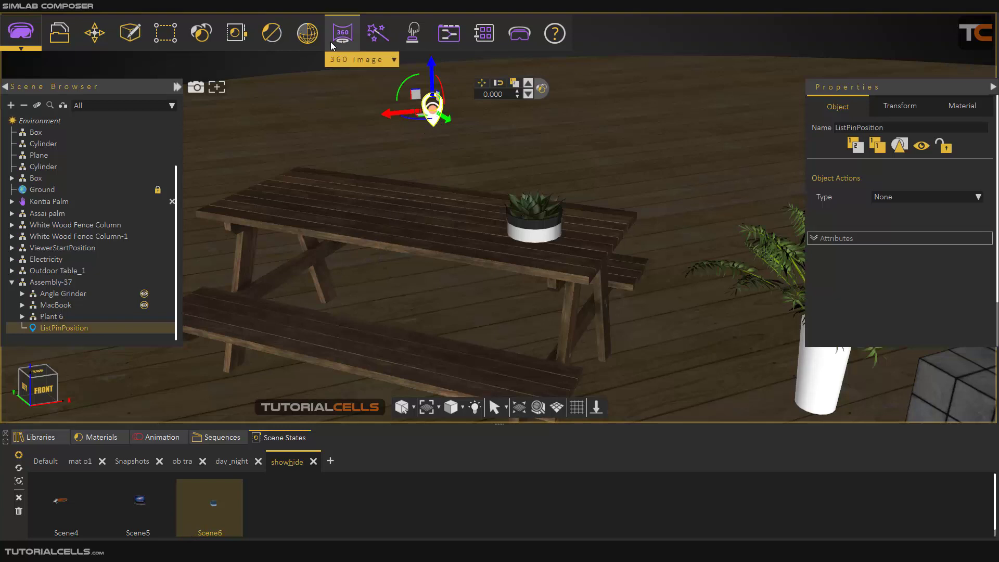
left_click(411, 33)
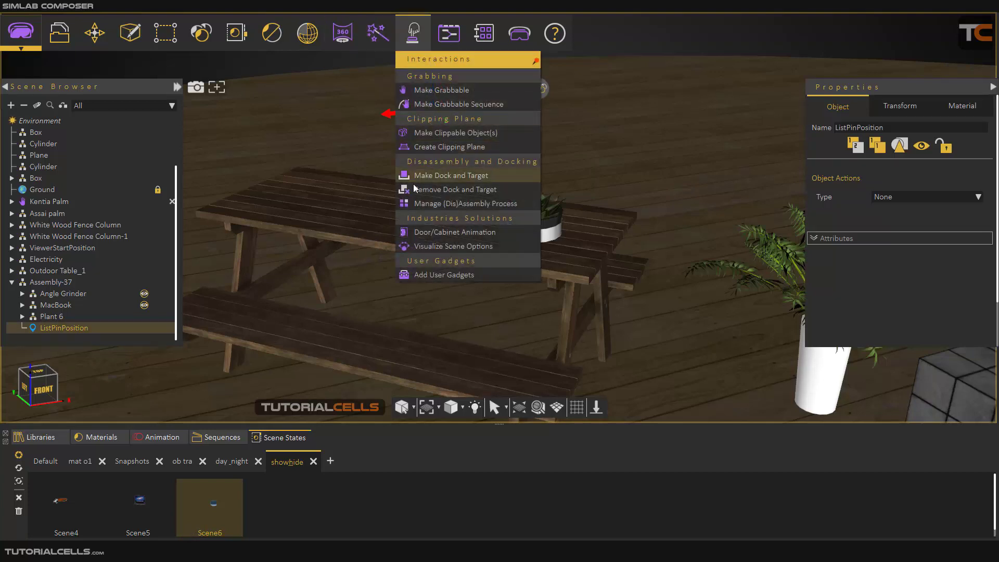
left_click(429, 246)
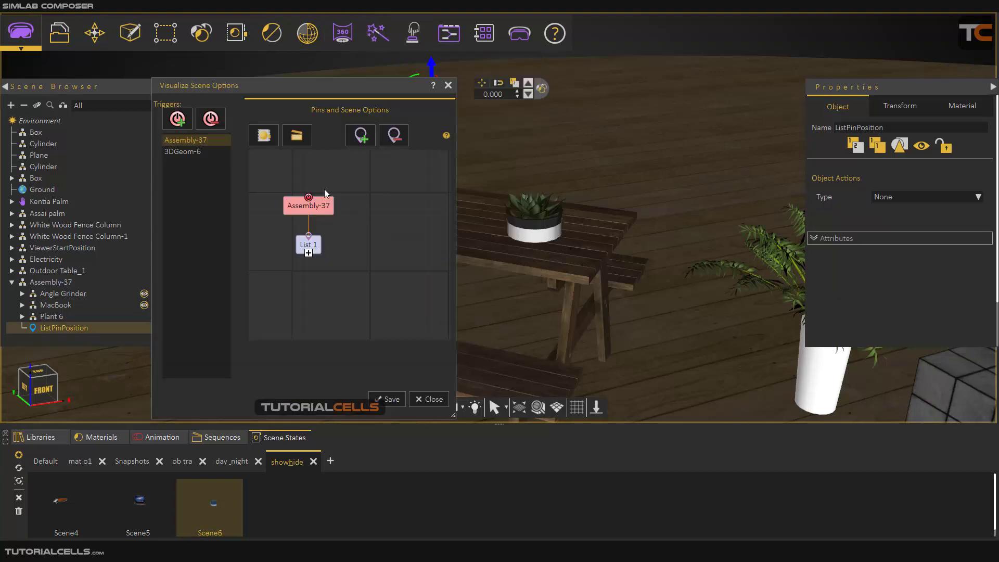
left_click(189, 152)
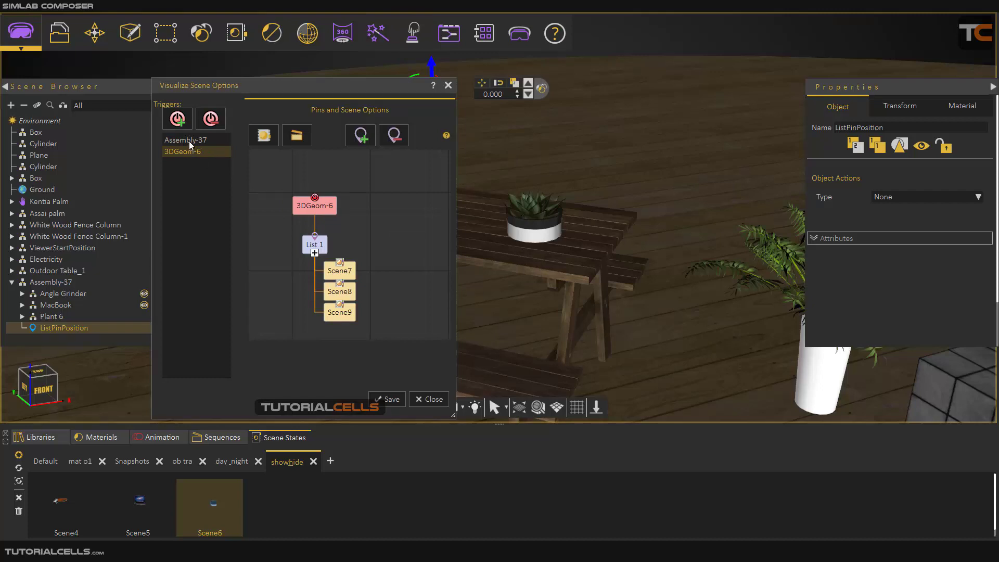
left_click(189, 141)
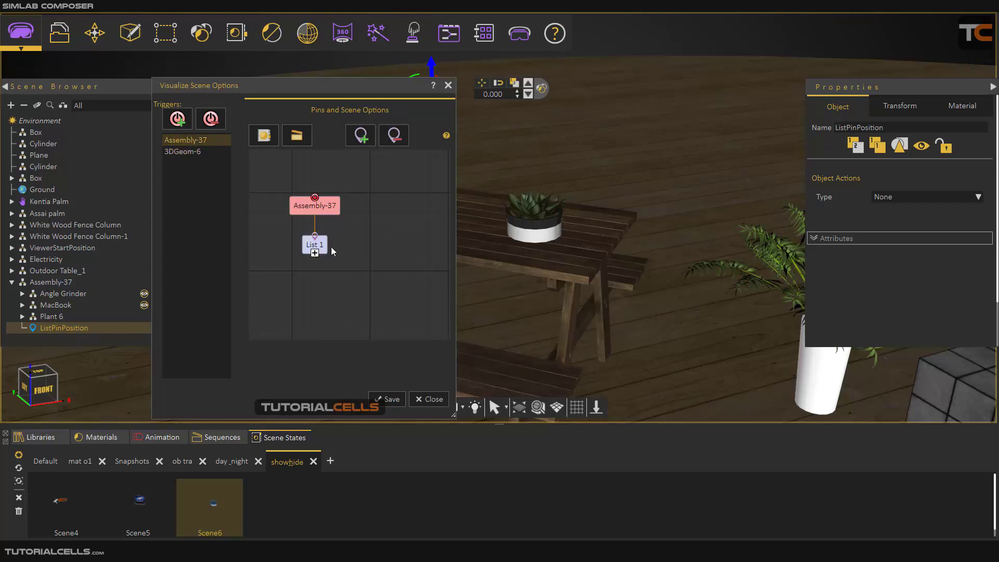
left_click_drag(358, 89, 341, 84)
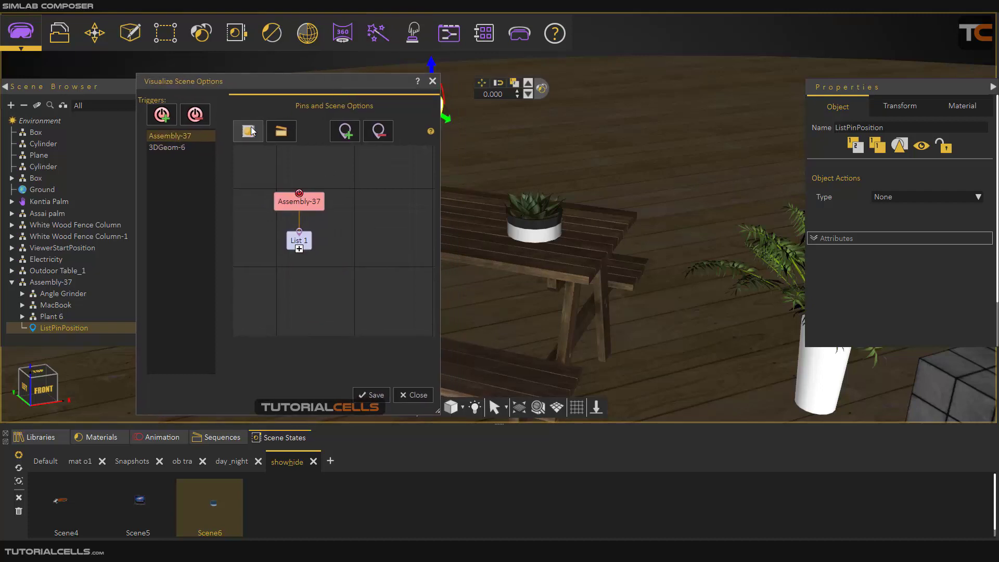
left_click_drag(52, 505, 313, 267)
left_click_drag(136, 503, 326, 248)
left_click_drag(212, 497, 335, 257)
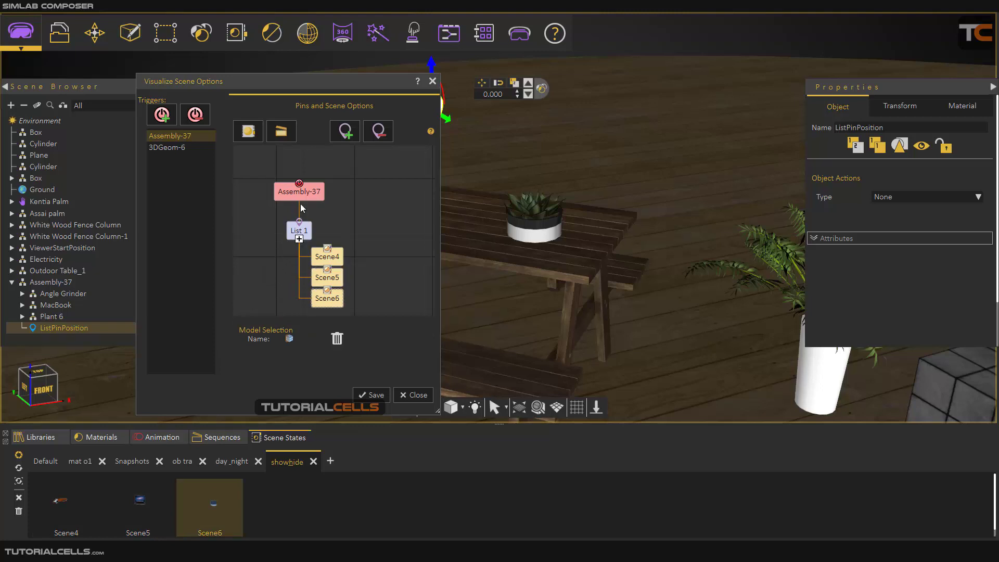
Assign the Angle Grinder as the model representing Scene4 in the Assembly-37 list.
left_click_drag(340, 77, 727, 77)
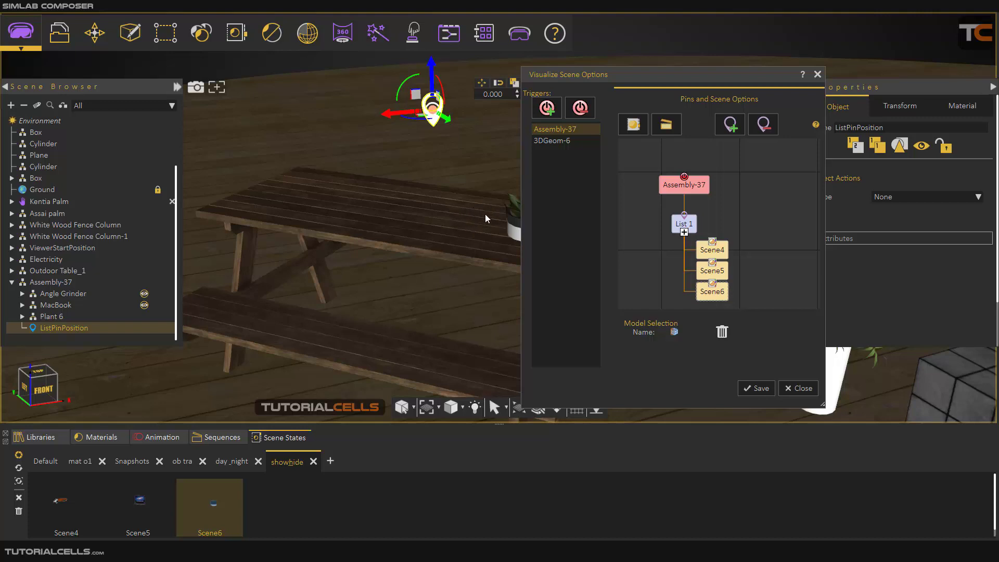
middle_click_drag(446, 189, 364, 202)
scroll(398, 208, "down", 2)
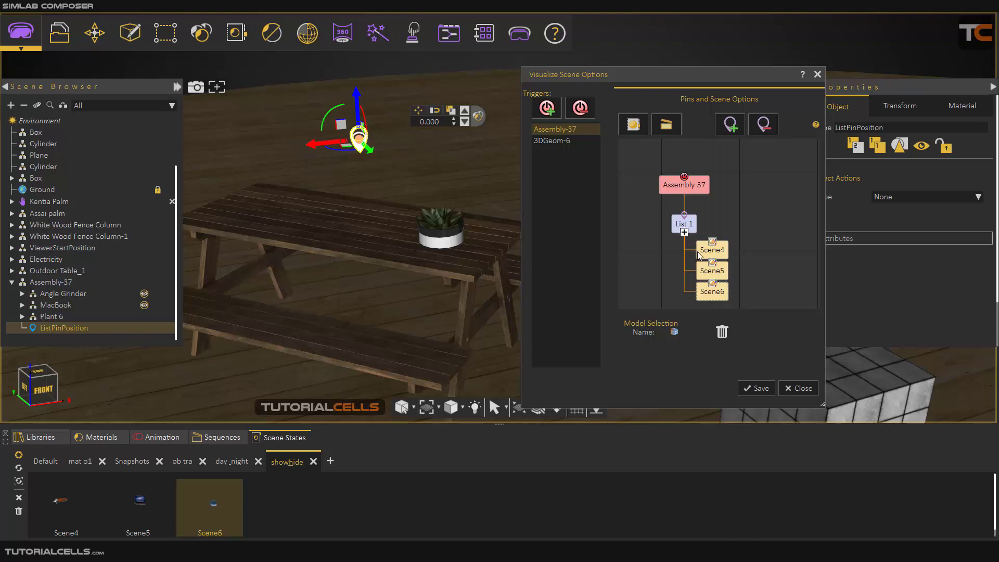
left_click(718, 257)
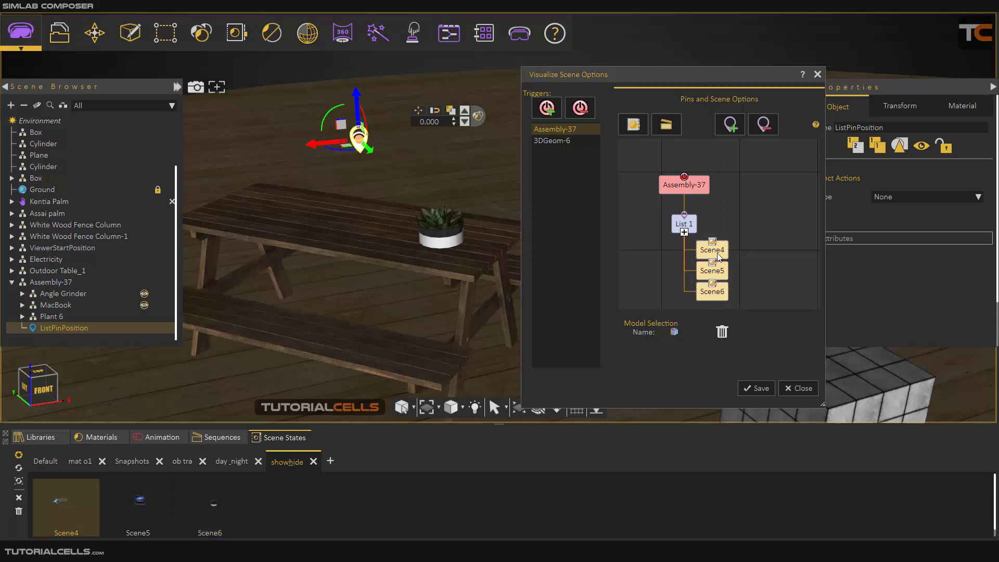
left_click(725, 272)
left_click(725, 294)
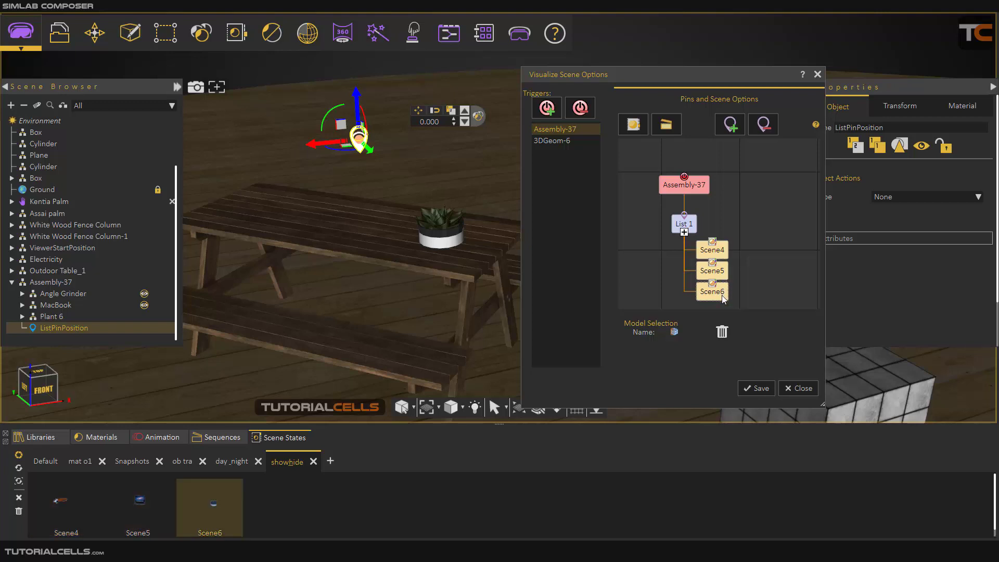
left_click(724, 274)
left_click(723, 253)
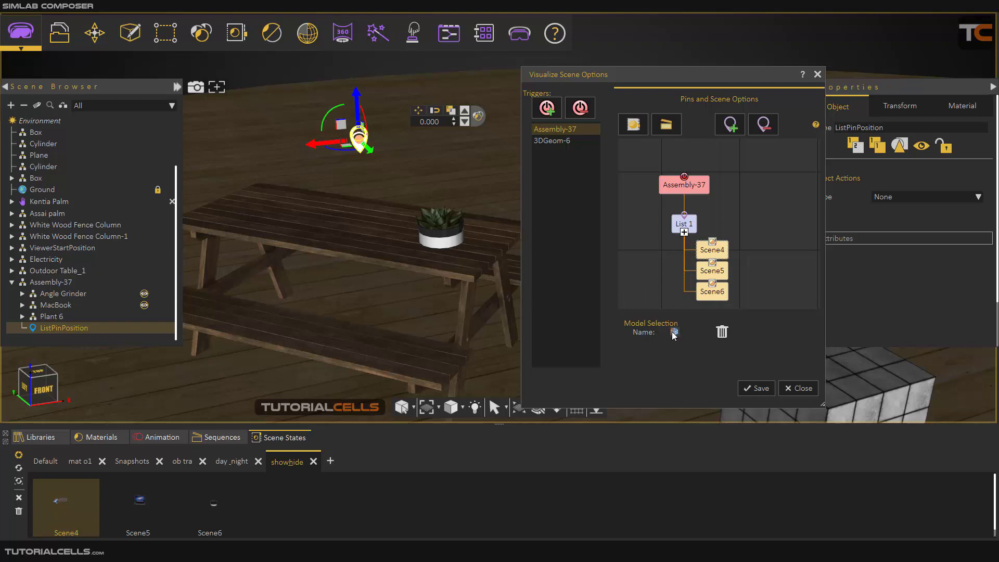
left_click(68, 293)
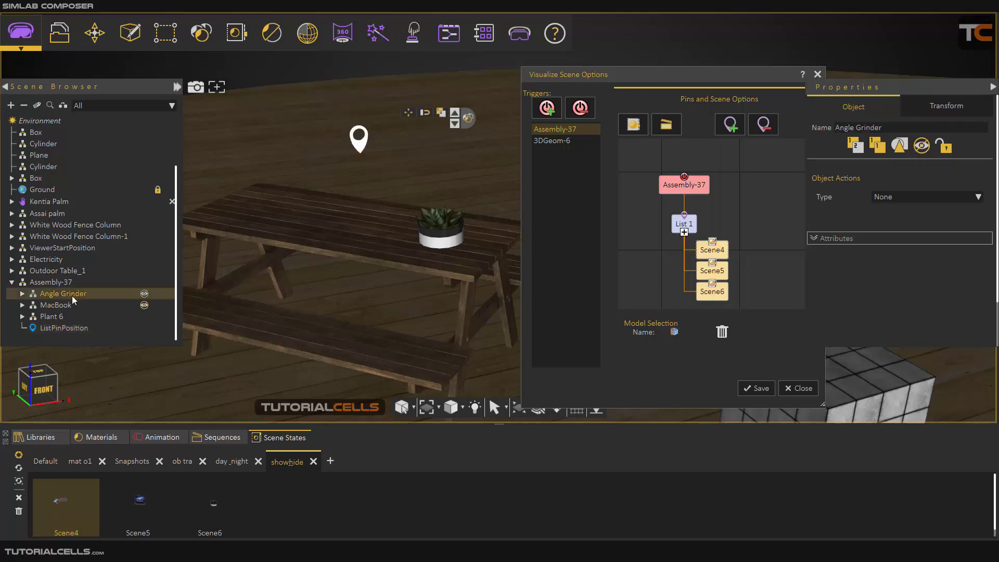
left_click(674, 332)
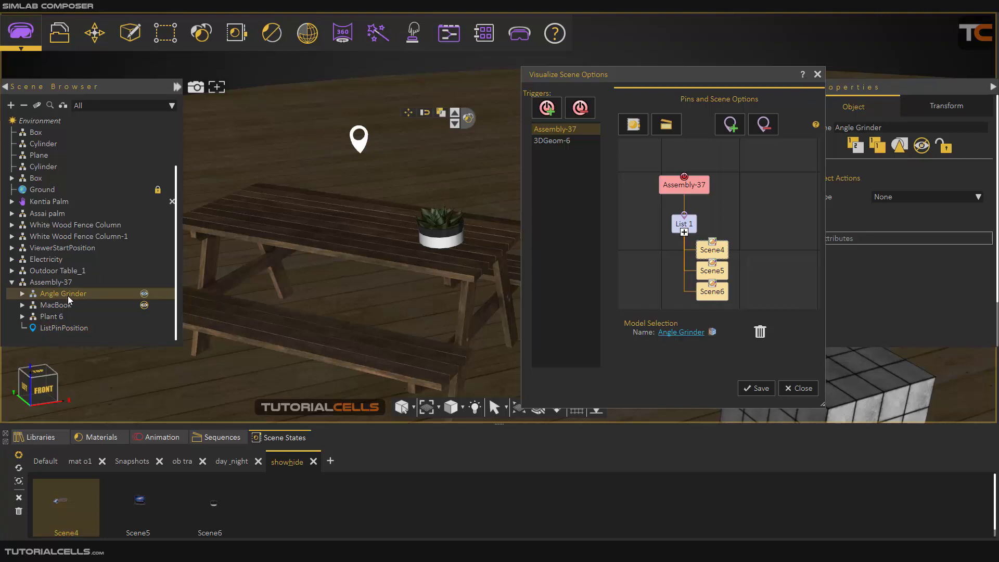
Assign the MacBook as the model representing Scene5 in the Assembly-37 list.
left_click(716, 275)
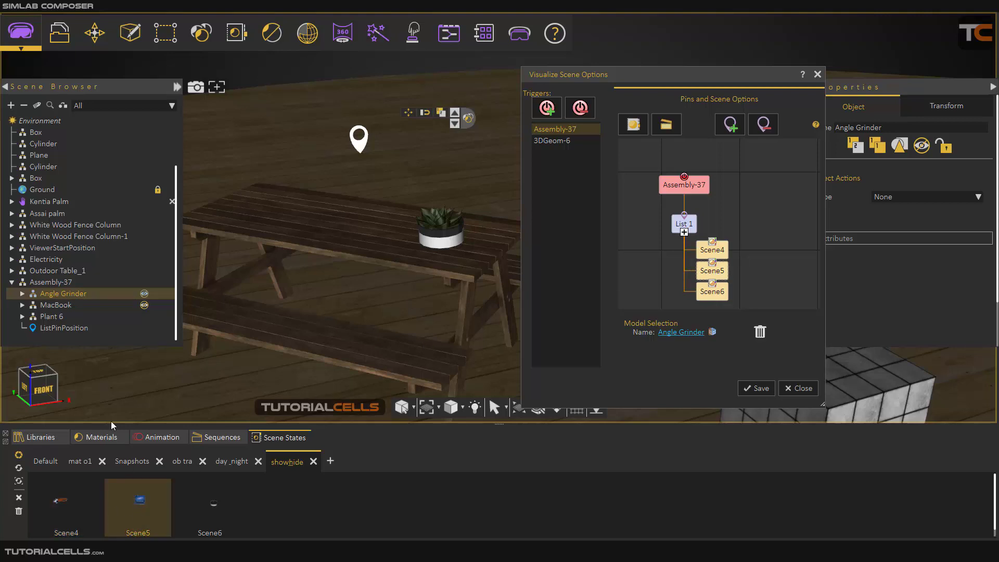
left_click(57, 306)
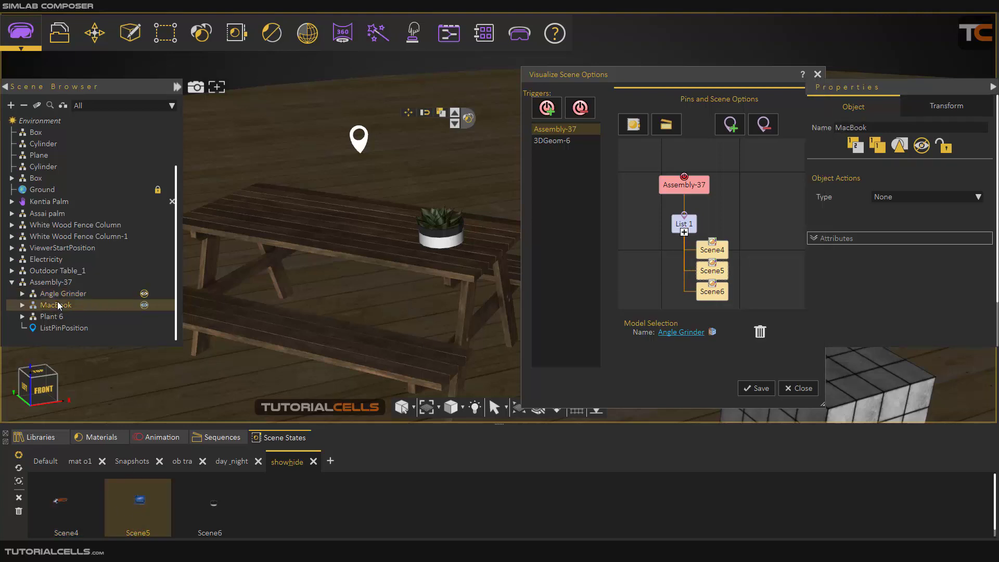
left_click(712, 333)
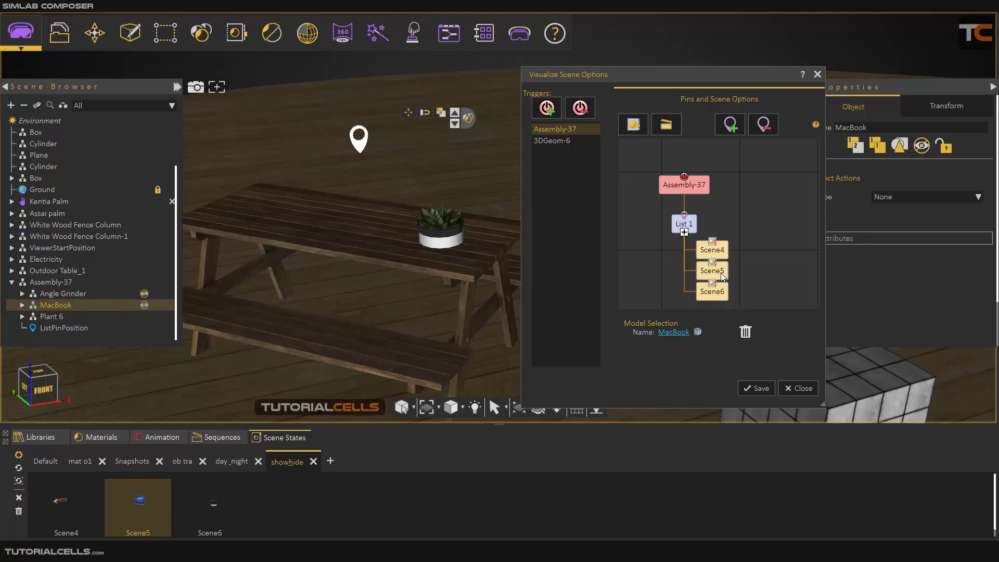
Assign Plant 6 as the model representing Scene6, and save the Visualize Scene Options setup.
left_click(207, 501)
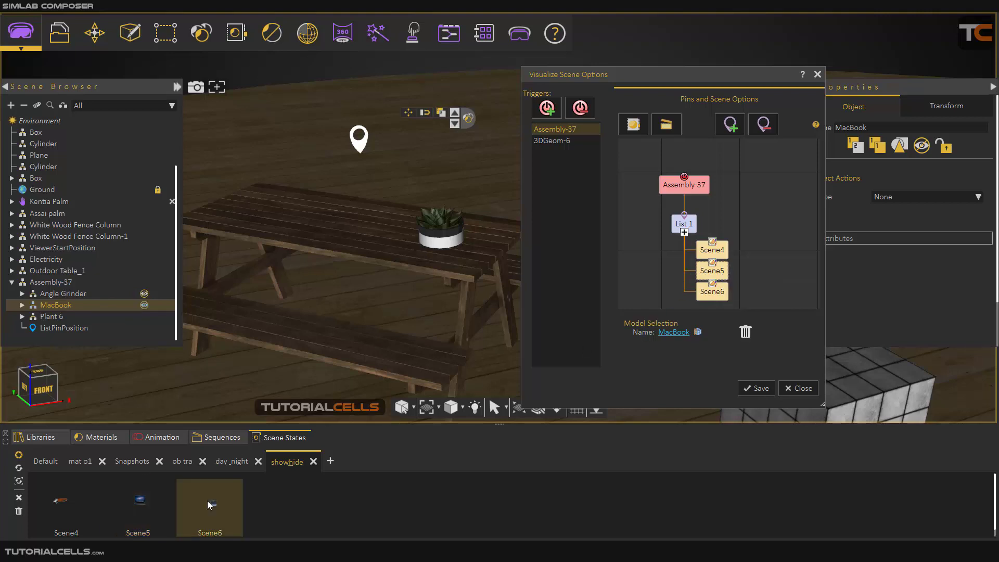
left_click(705, 298)
left_click(47, 316)
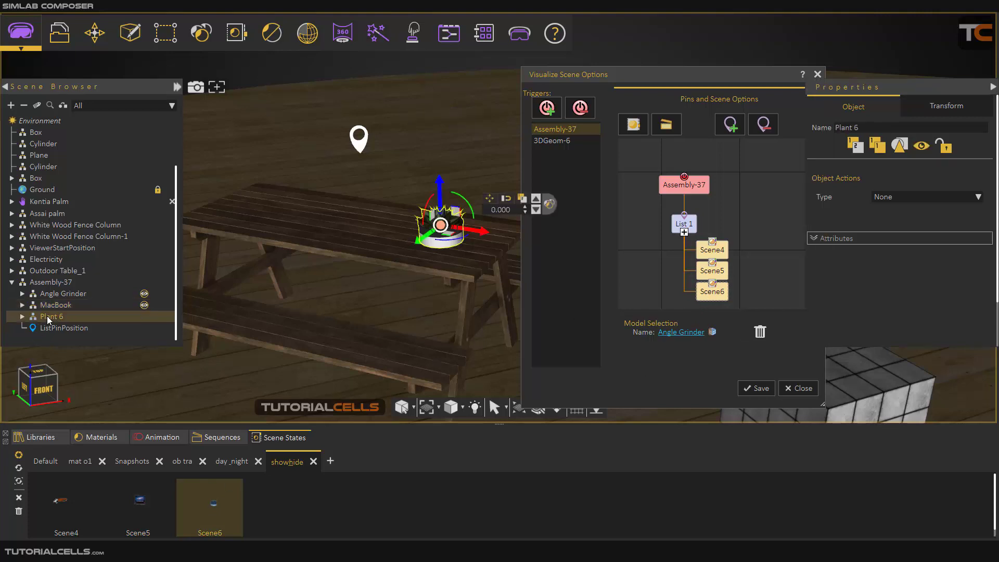
left_click(713, 330)
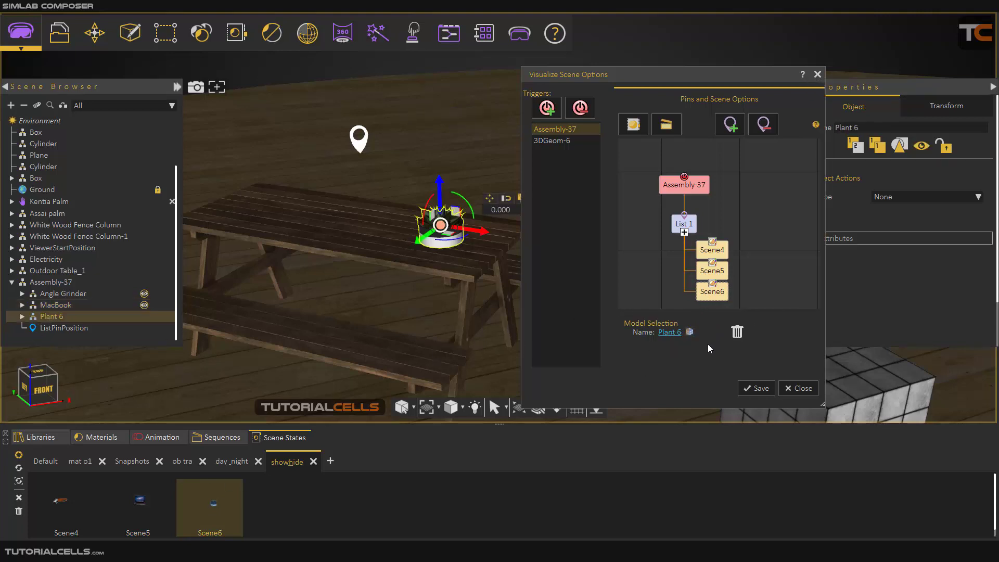
left_click(754, 391)
left_click(798, 389)
Show the scene in SimLab VR Viewer to test the table's list.
left_click(519, 34)
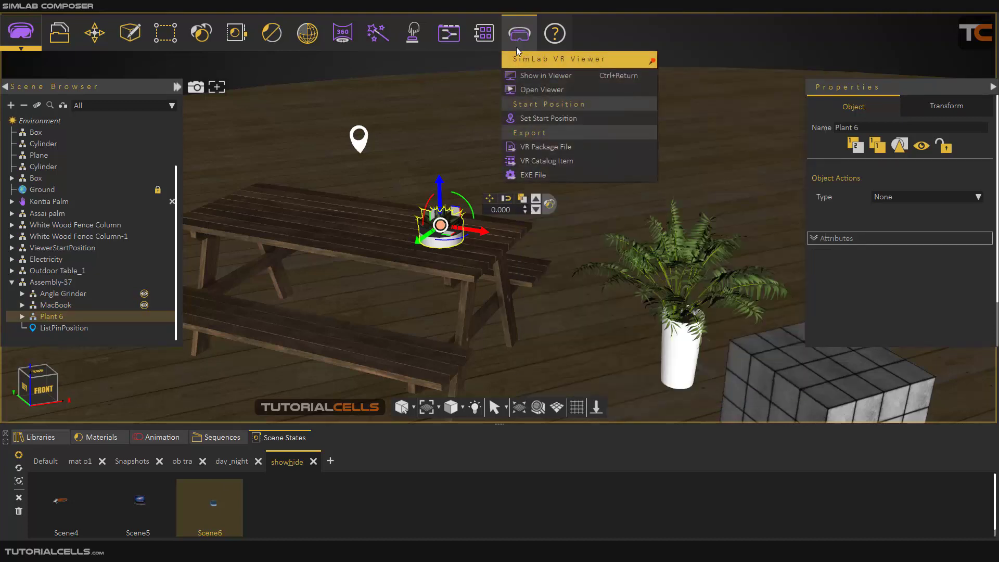
left_click(531, 75)
left_click(390, 245)
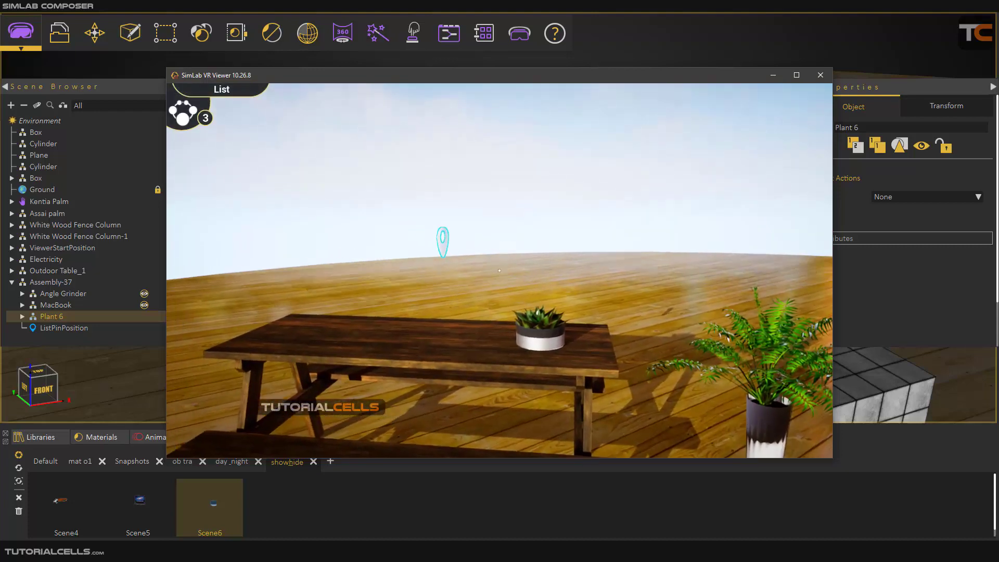
Open the list at the pin above the table and test switching the displayed object between the MacBook and Plant 6.
left_click(499, 260)
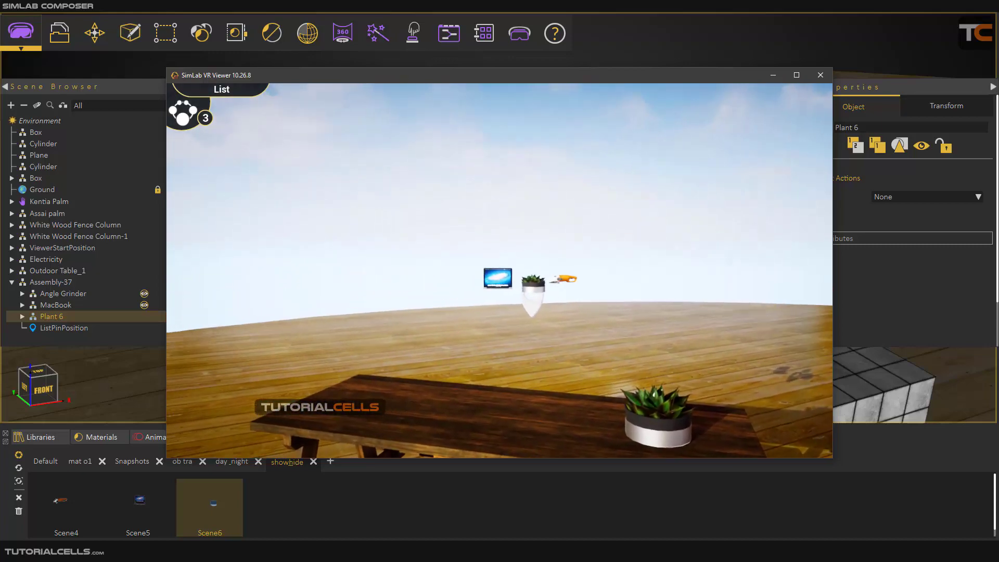
key("a")
key("w")
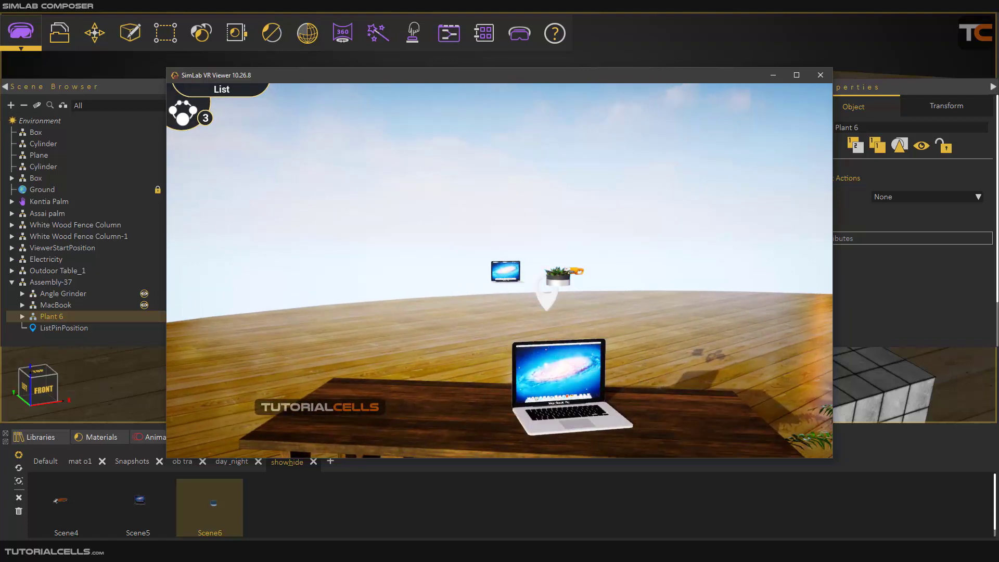
left_click(500, 271)
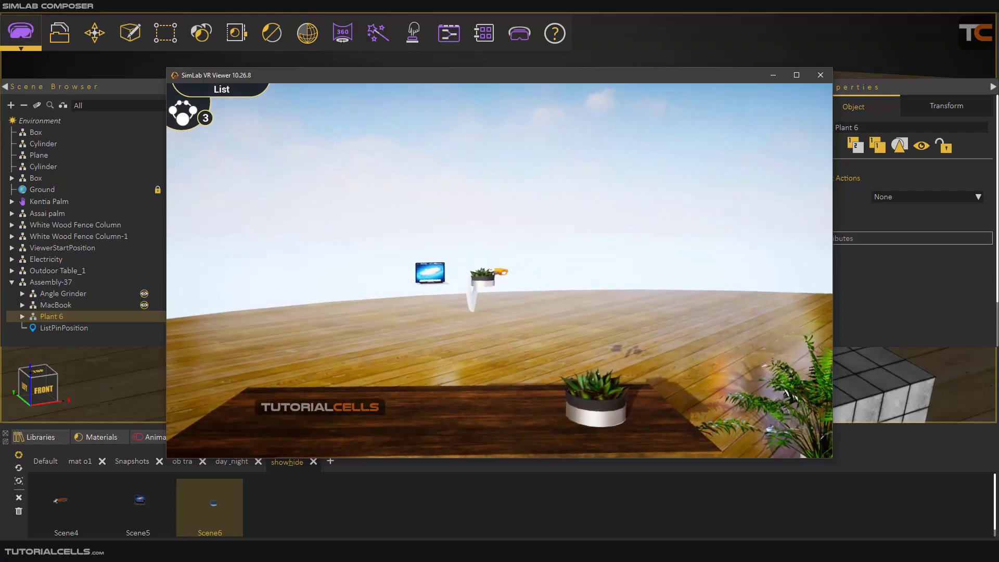
Test switching the table's object among the Angle Grinder, MacBook and Plant 6 in the viewer's list, and close the viewer.
left_click(497, 272)
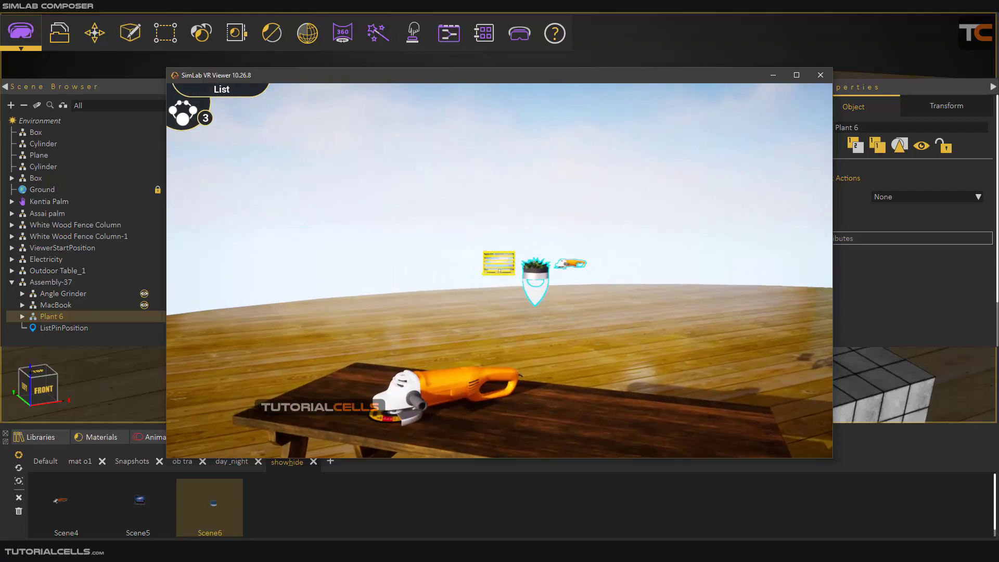
left_click(499, 270)
left_click(499, 271)
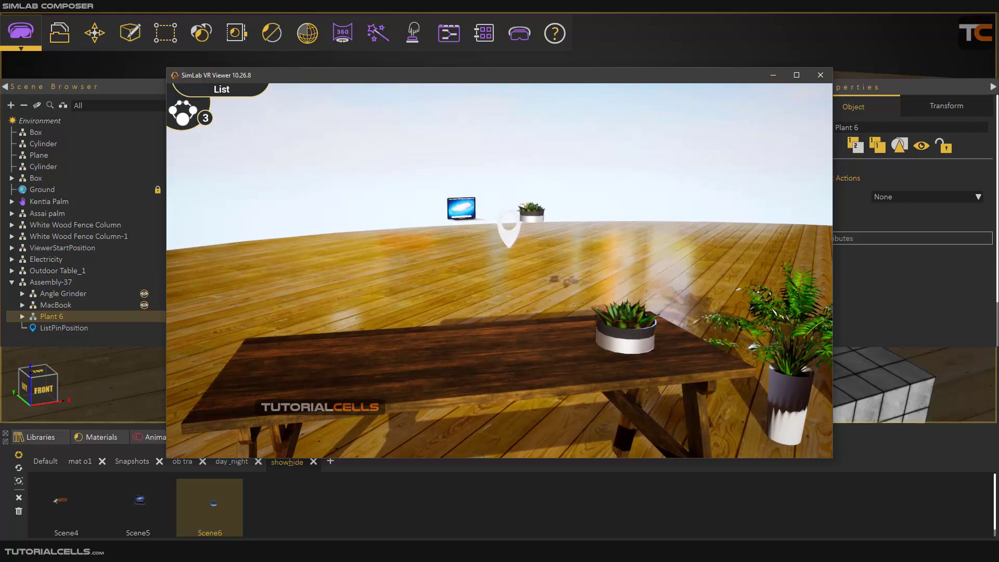
key("Escape")
left_click(511, 295)
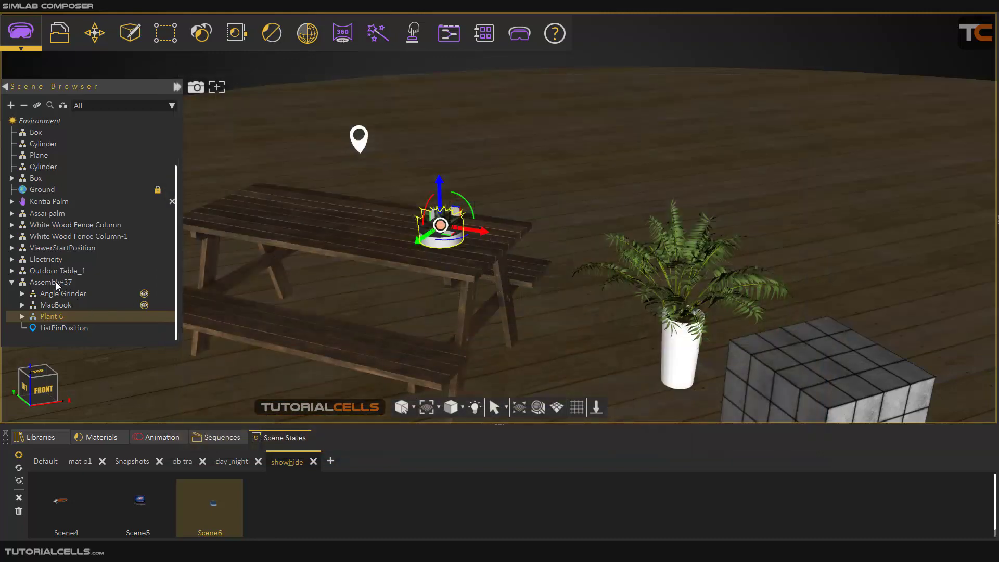
Look through the members of Assembly-37, ending with ListPinPosition selected.
left_click(39, 284)
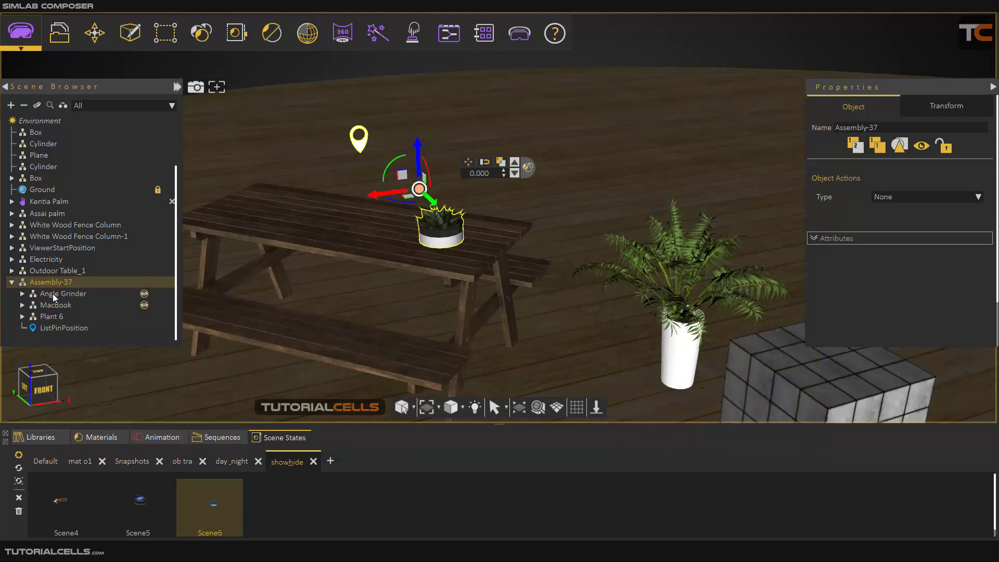
left_click(62, 294)
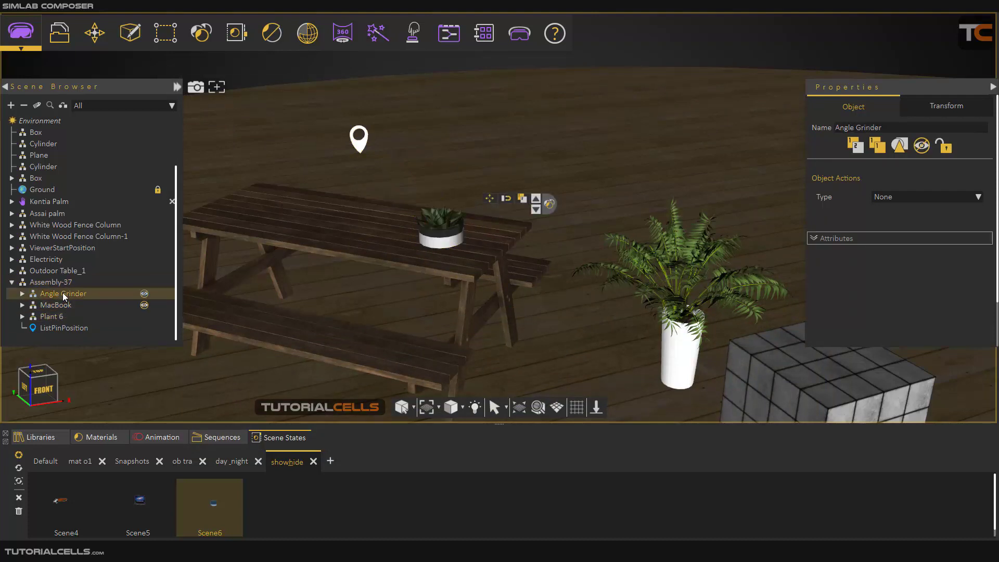
left_click(64, 318)
left_click(85, 294)
left_click(53, 327)
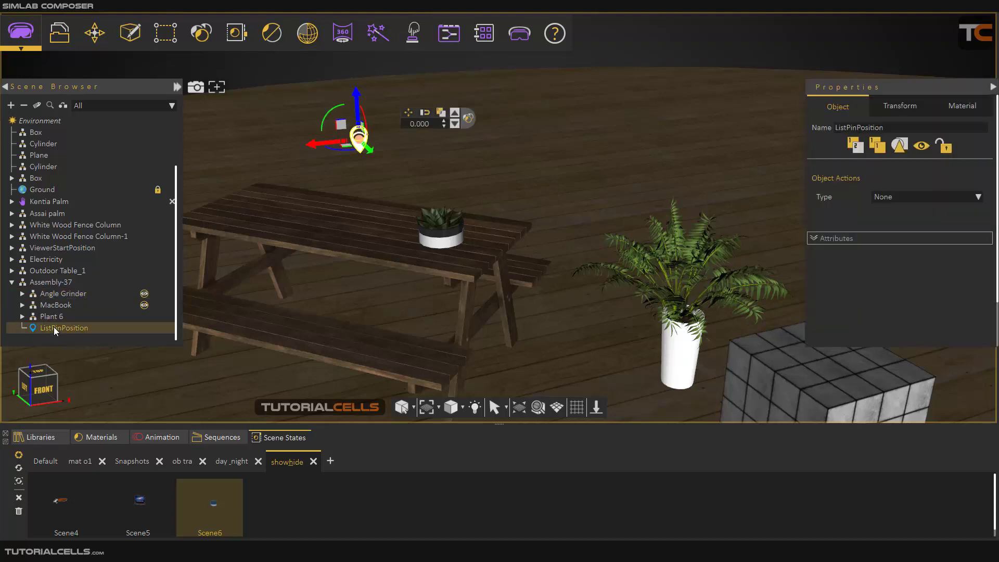
Examine the material, transform, general and attribute properties of the ListPinPosition pin.
left_click(964, 107)
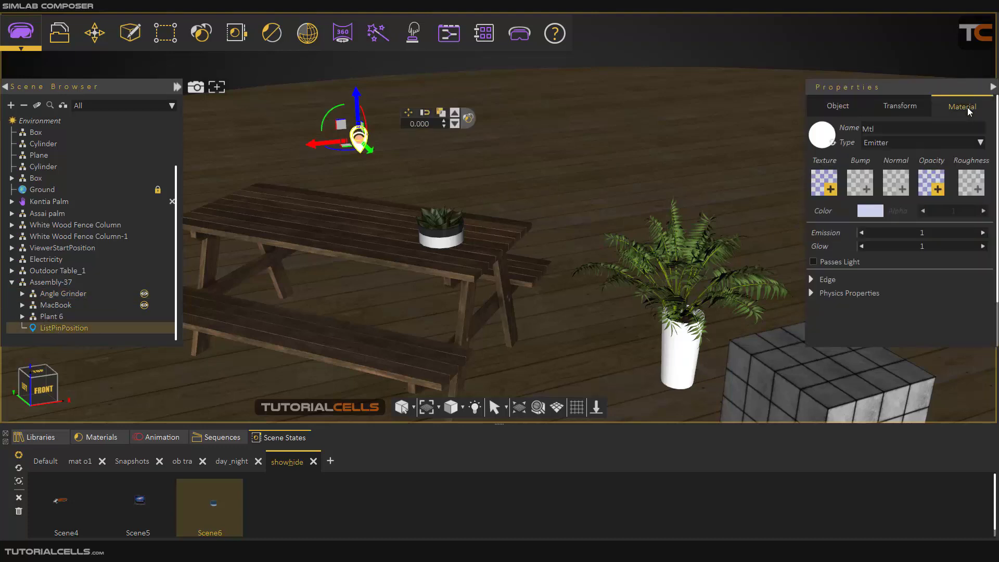
left_click(915, 108)
left_click(856, 106)
left_click(373, 156)
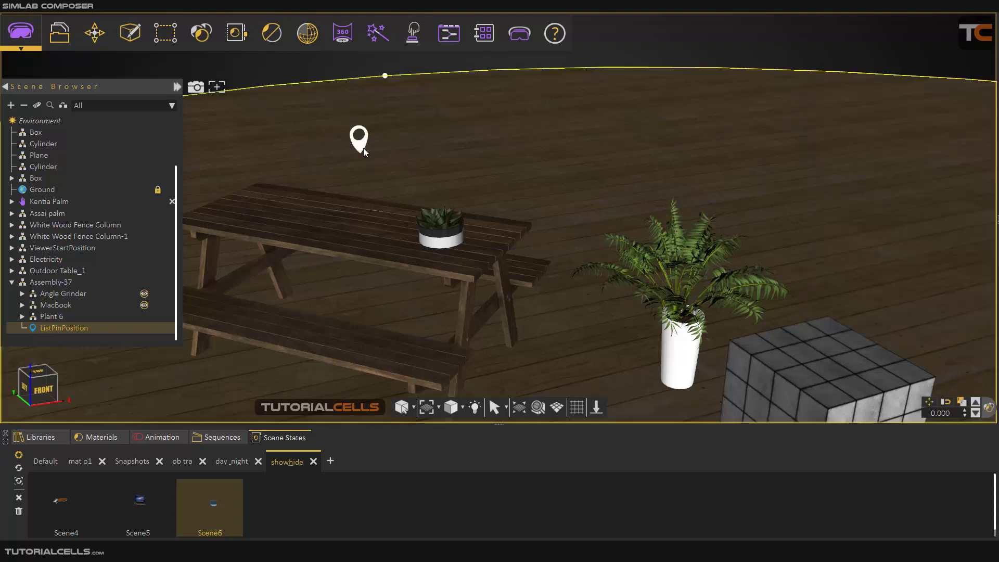
left_click(363, 146)
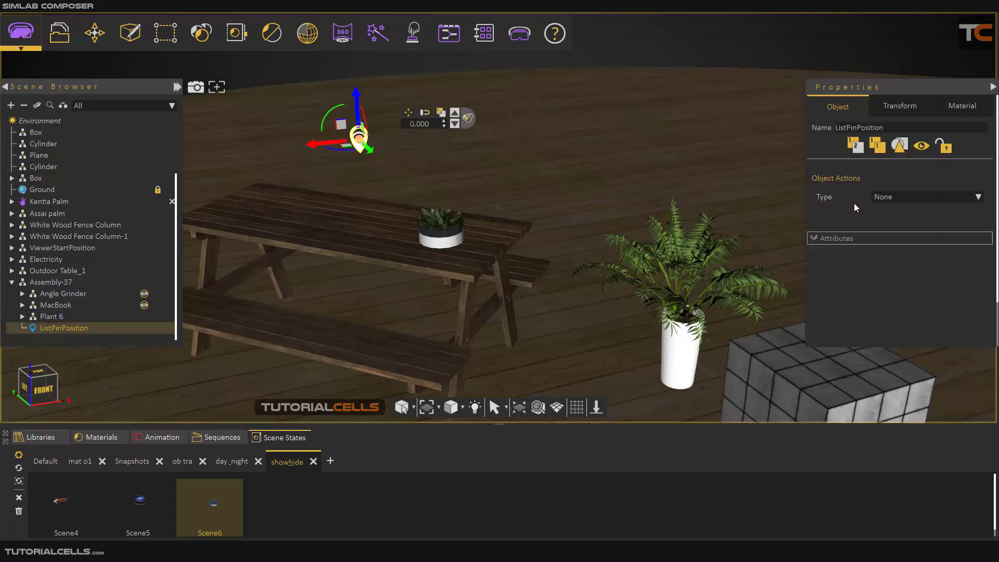
left_click(867, 239)
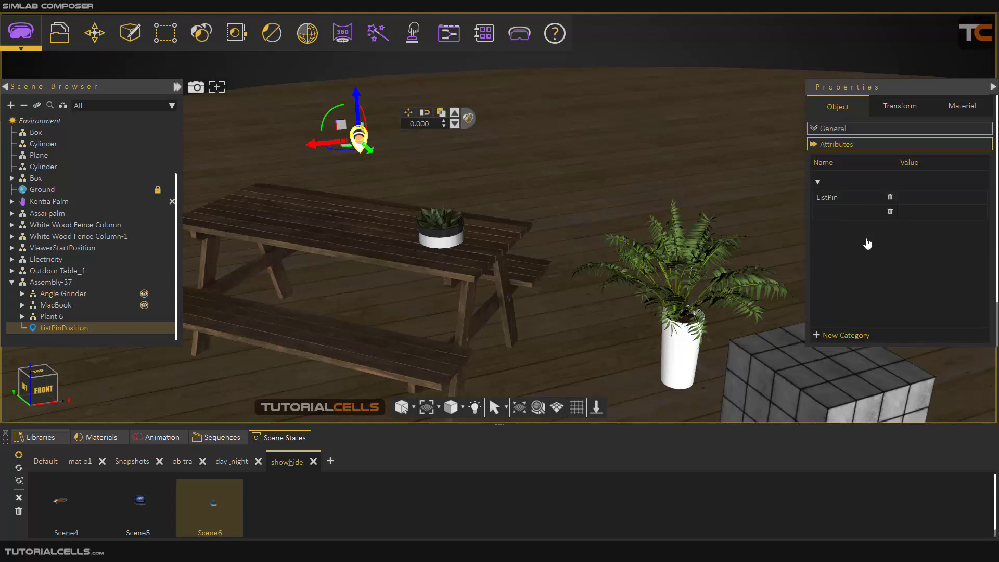
left_click(833, 129)
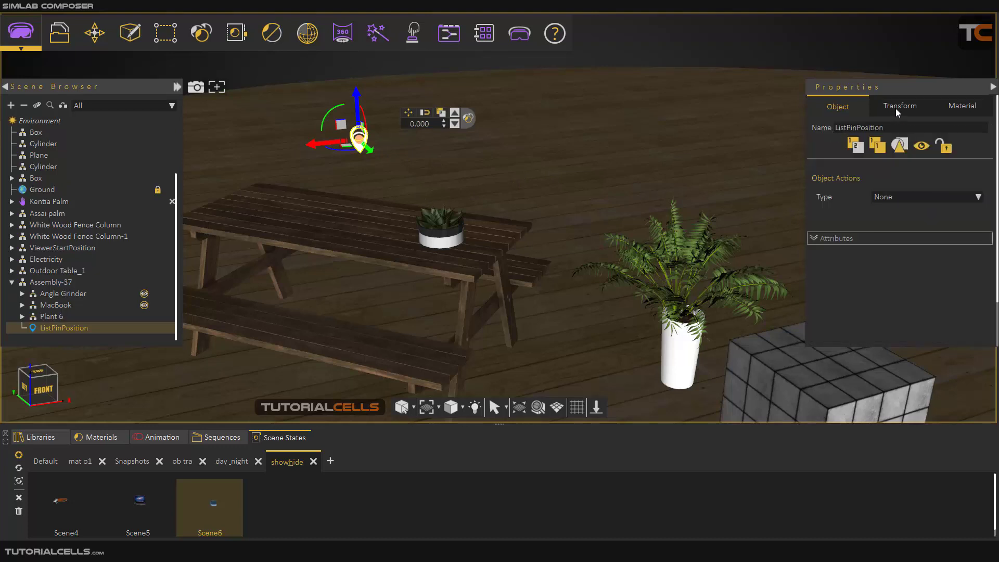
Recolour the ListPinPosition pin's Emitter material bright red, and set its emission to 22 and glow to 18.
left_click(955, 113)
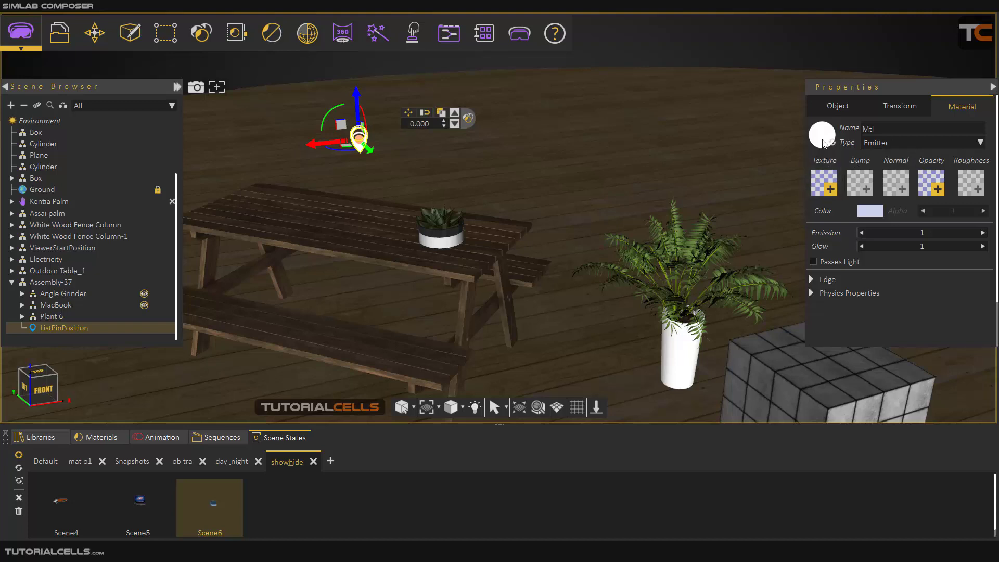
left_click(868, 210)
left_click_drag(865, 208, 867, 193)
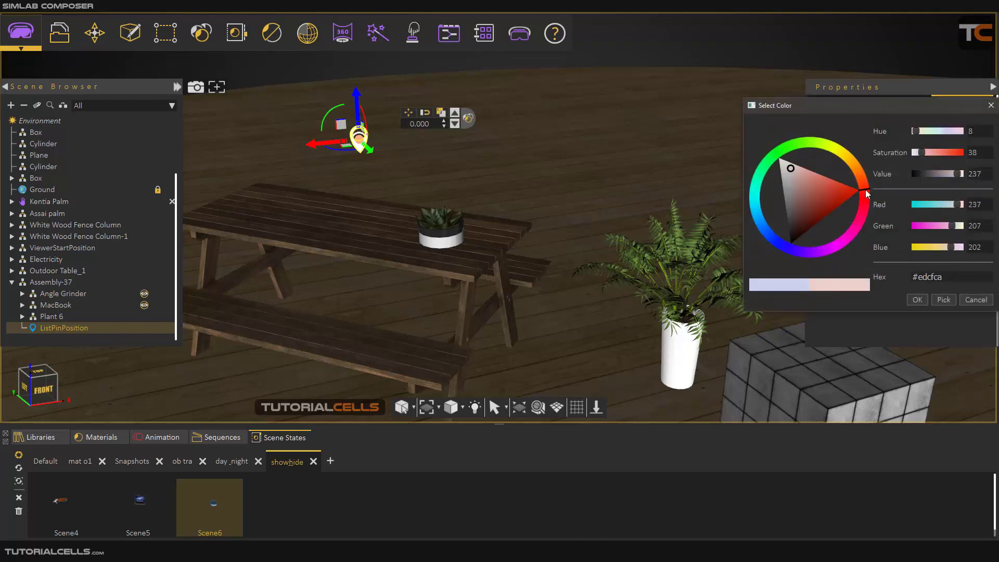
left_click(842, 196)
left_click(918, 300)
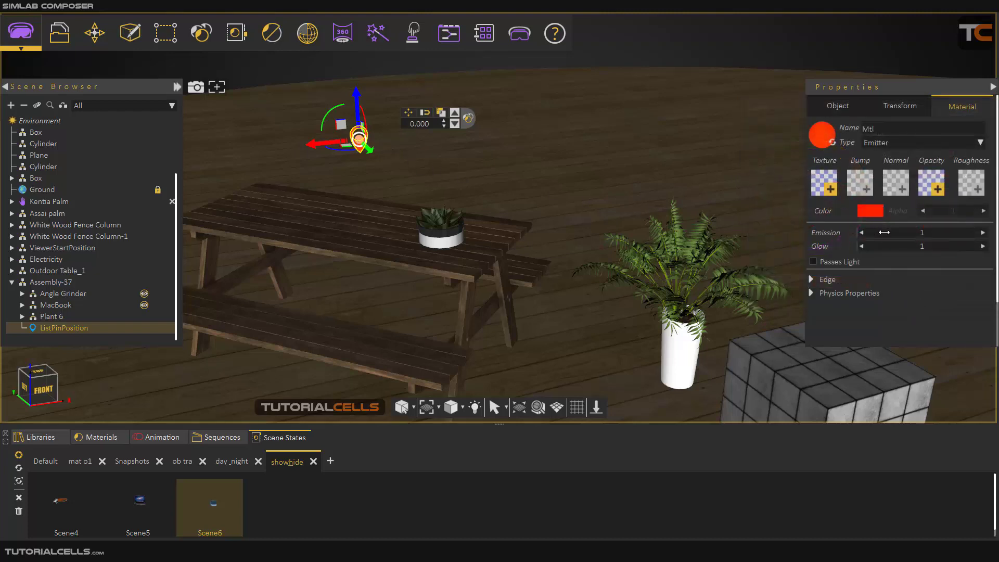
left_click_drag(884, 232, 907, 246)
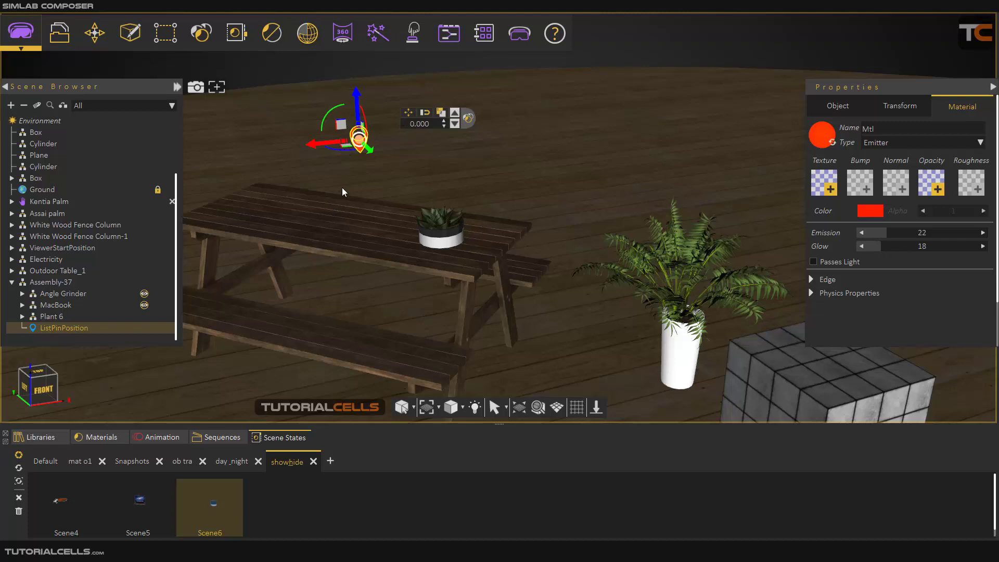
Open Visualize Scene Options and examine the Assembly-37 trigger and the properties of its List 1.
middle_click_drag(341, 191, 507, 196)
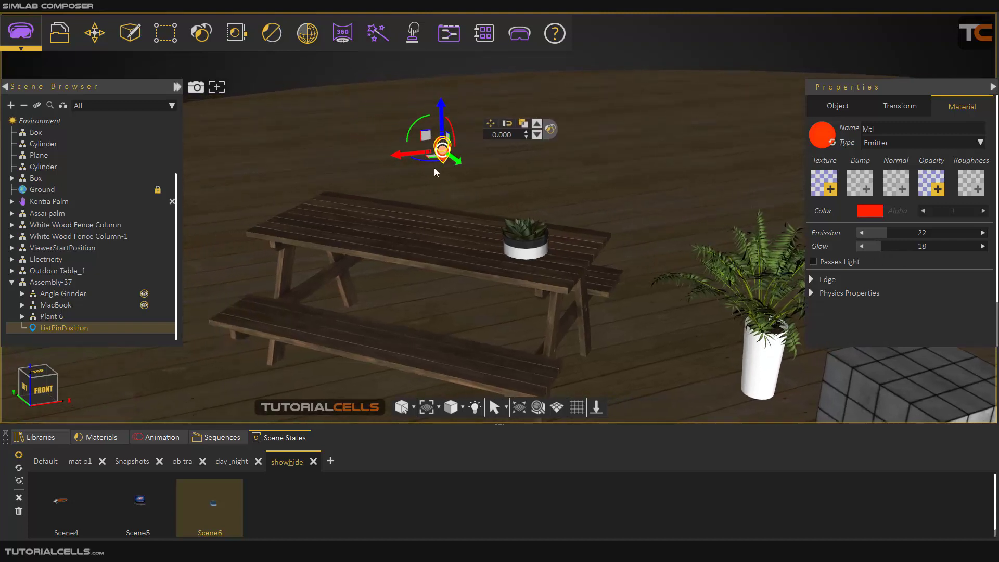
scroll(434, 168, "up", 3)
left_click(412, 36)
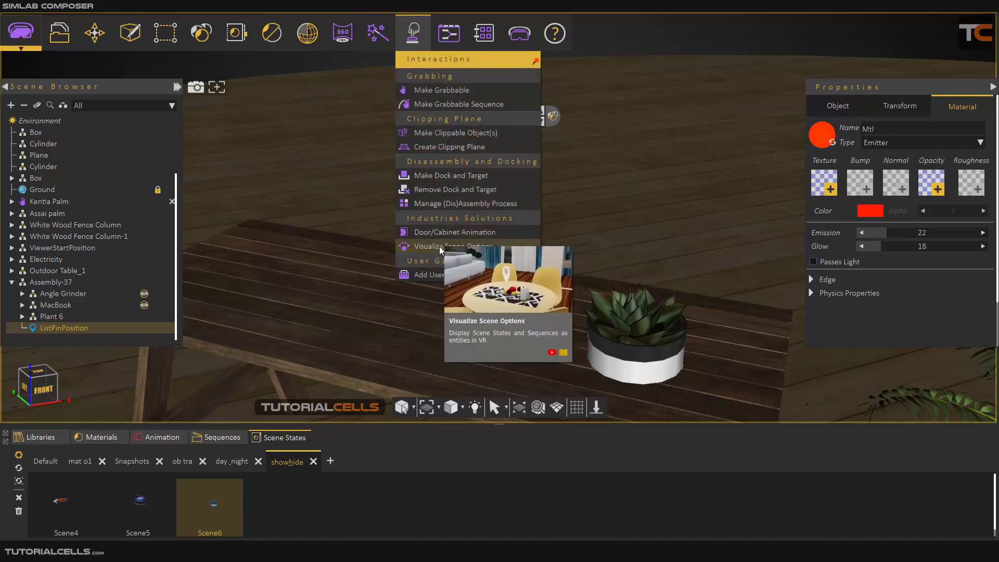
left_click(426, 248)
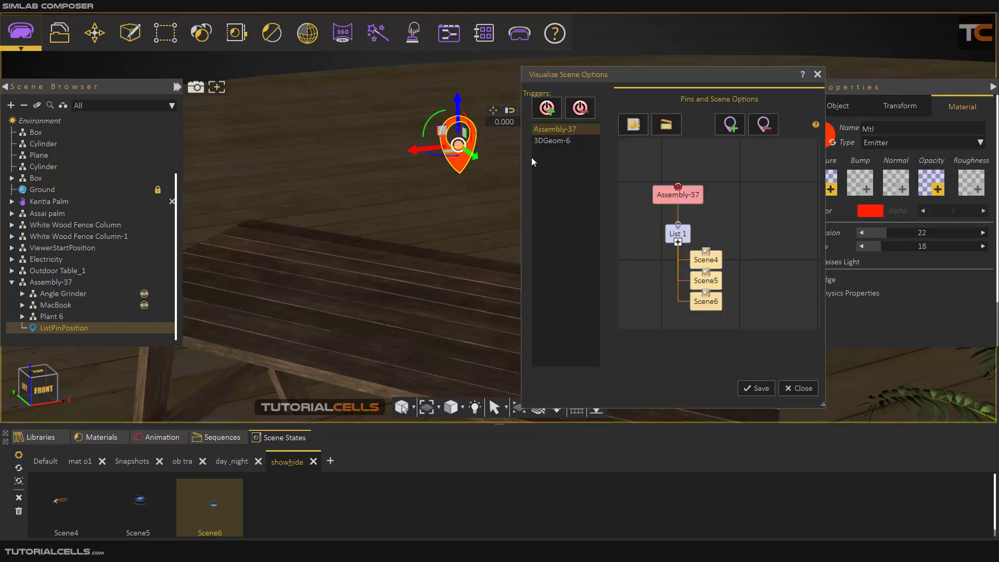
left_click_drag(614, 82, 125, 93)
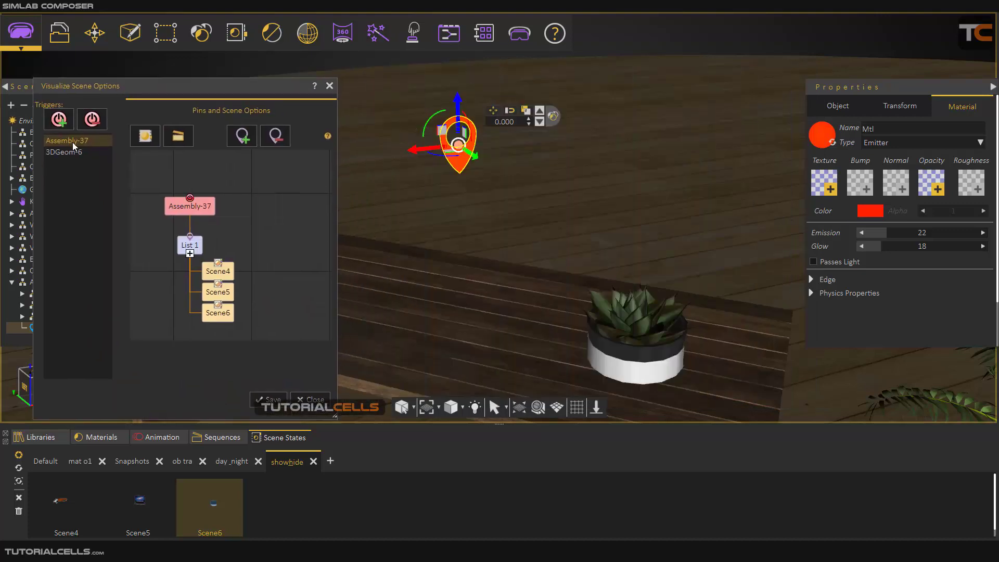
left_click(194, 246)
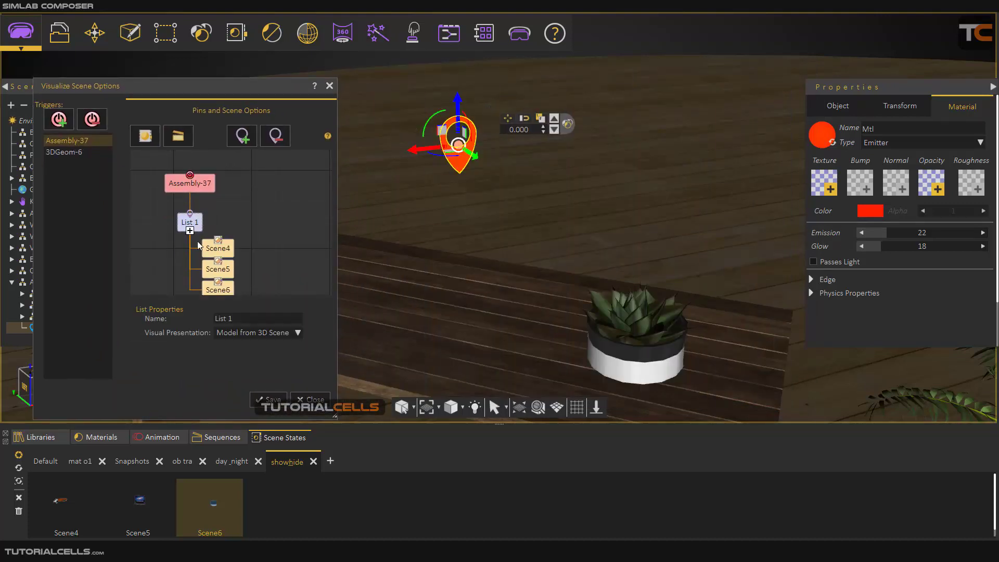
left_click(195, 189)
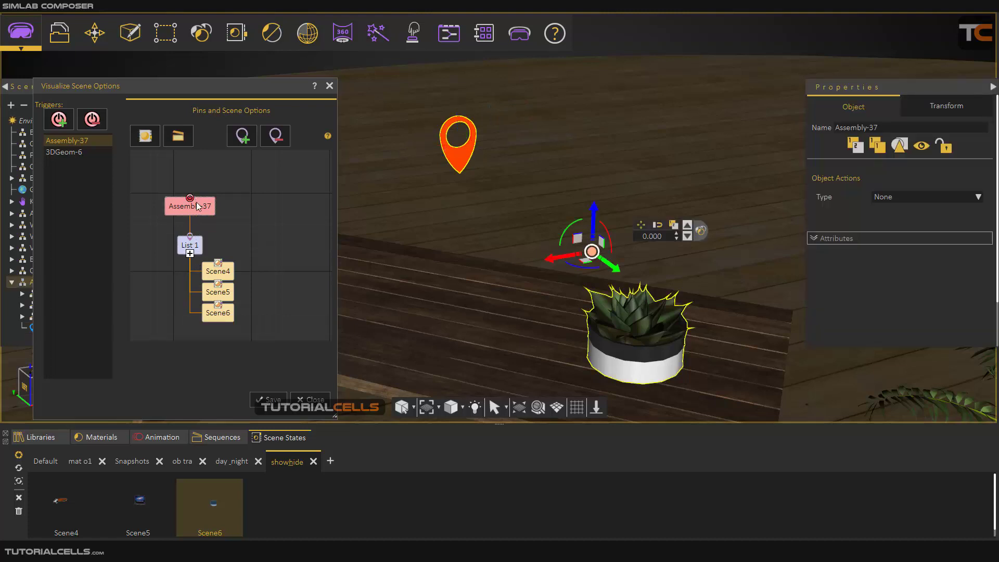
left_click(200, 248)
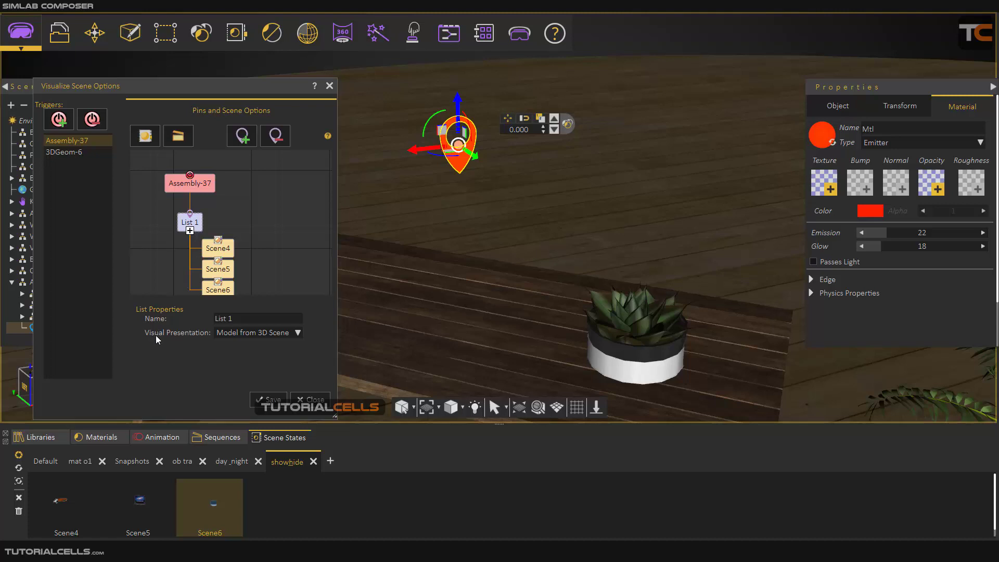
Check List 1's visual presentation choices and the model assigned to Scene4, and close Visualize Scene Options.
left_click(235, 335)
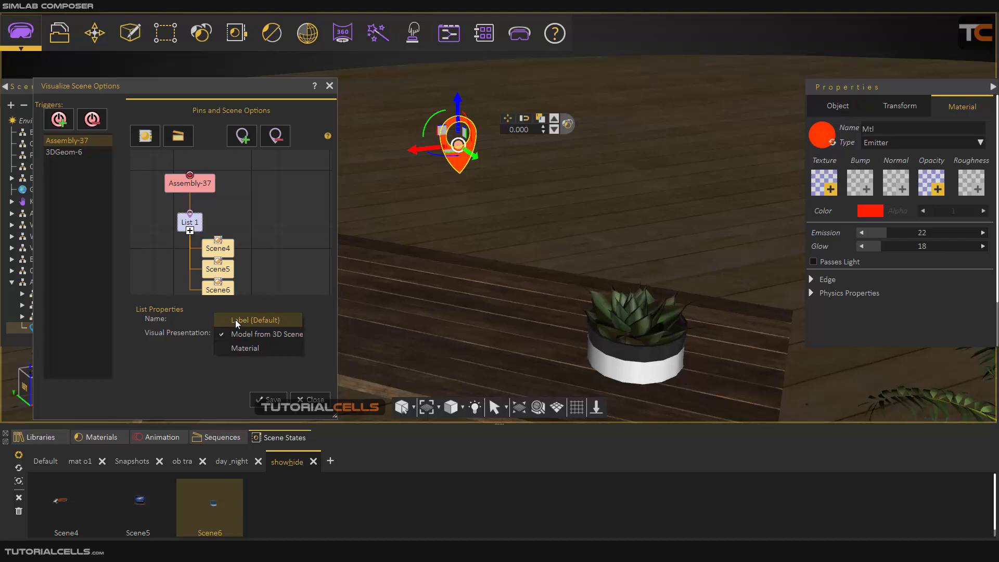
left_click(233, 334)
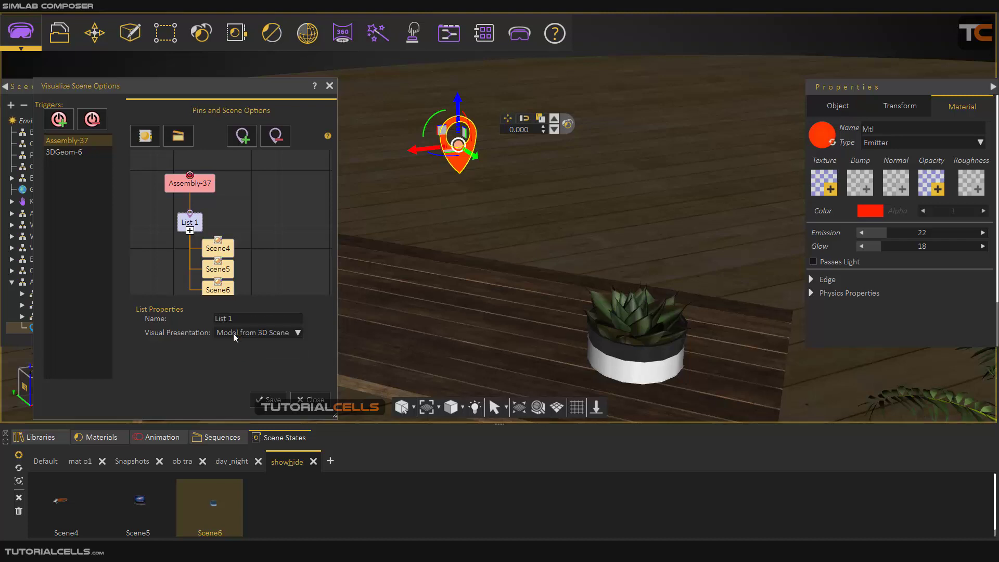
left_click(226, 252)
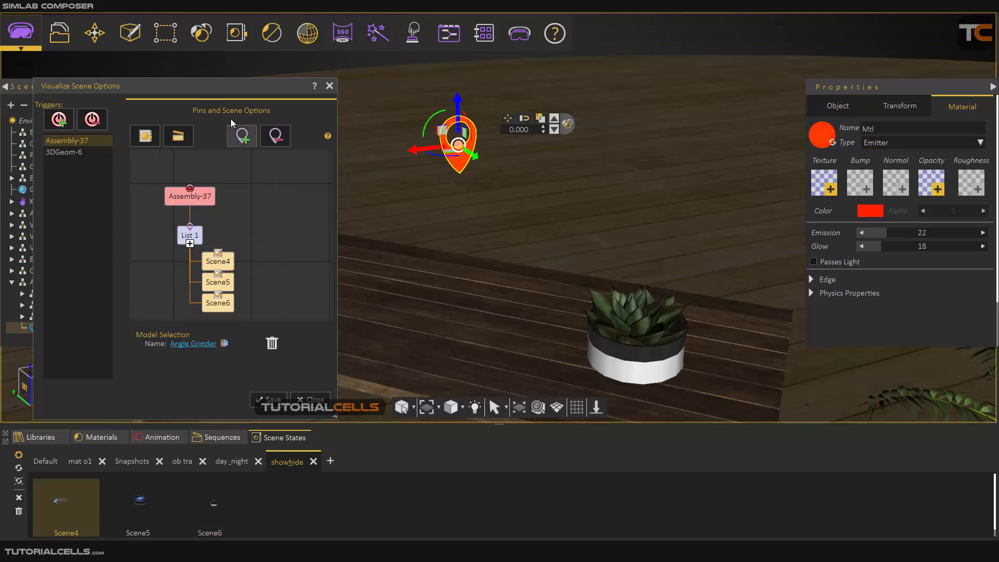
left_click_drag(232, 88, 645, 115)
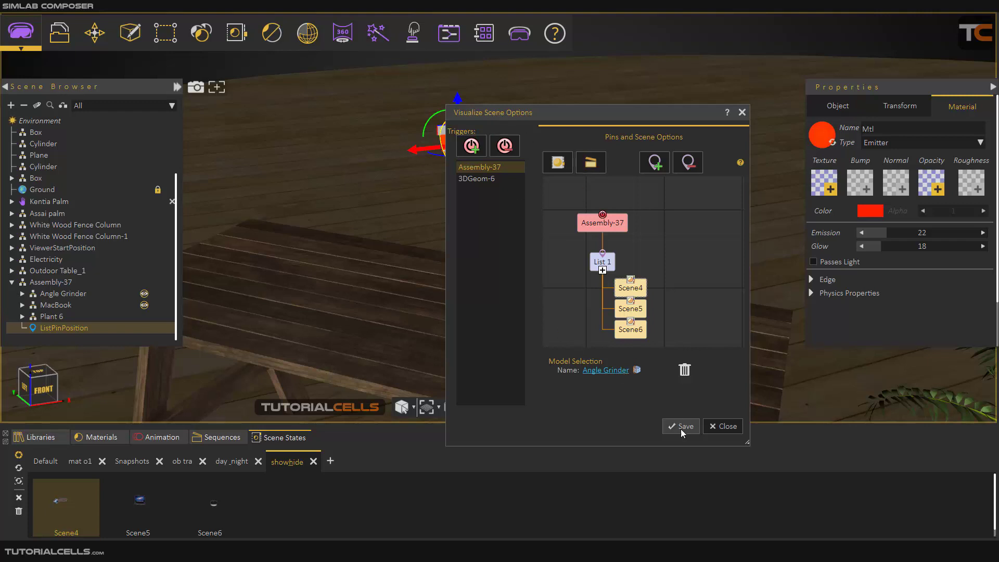
left_click(721, 427)
Show the scene in SimLab VR Viewer to check the recoloured pin above the table.
scroll(504, 316, "down", 3)
scroll(513, 294, "down", 3)
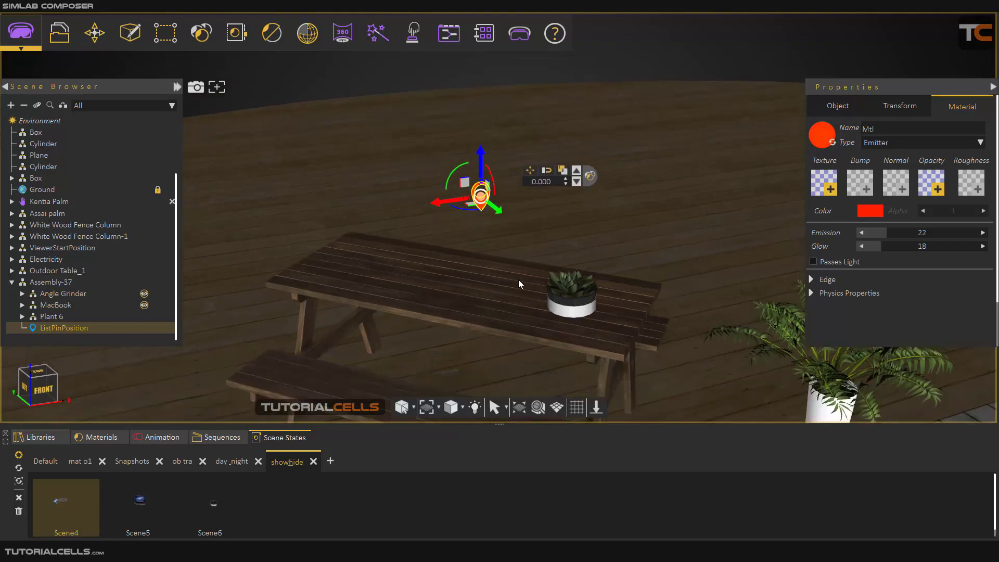
middle_click_drag(507, 288, 489, 240)
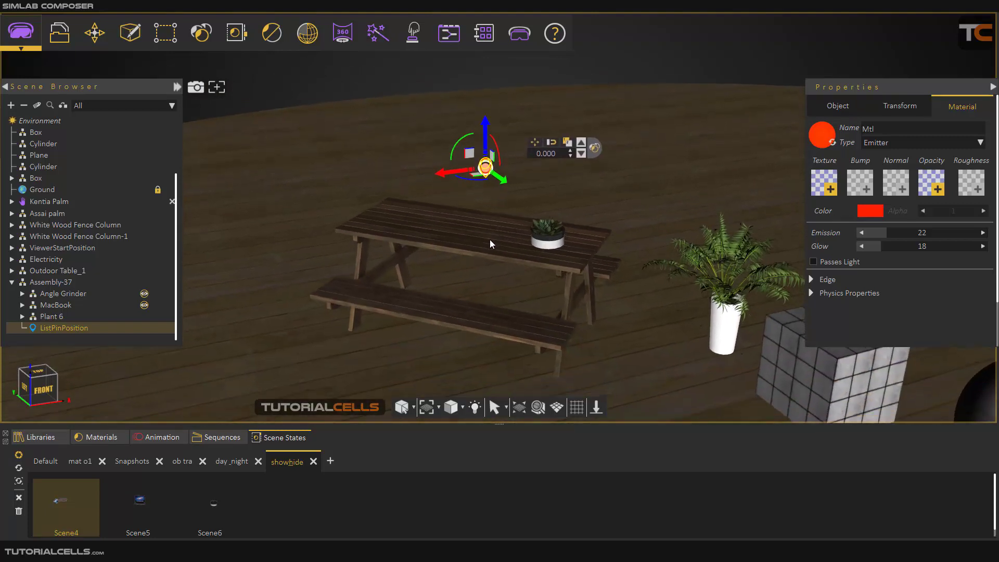
left_click(512, 38)
left_click(526, 77)
left_click(412, 263)
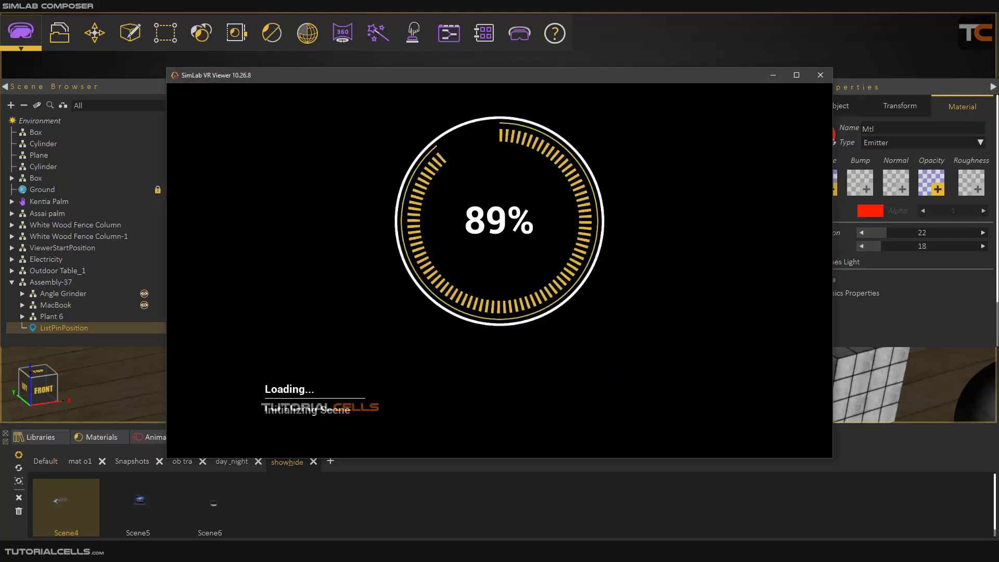
Activate the viewer's List mode facing the table, and open the object list at the pin above it.
key("w")
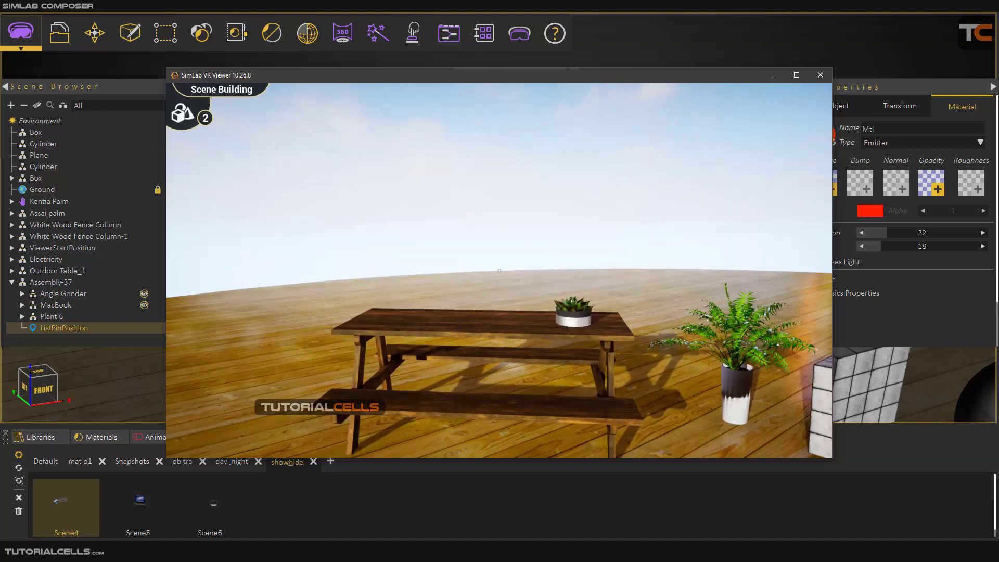
key("3")
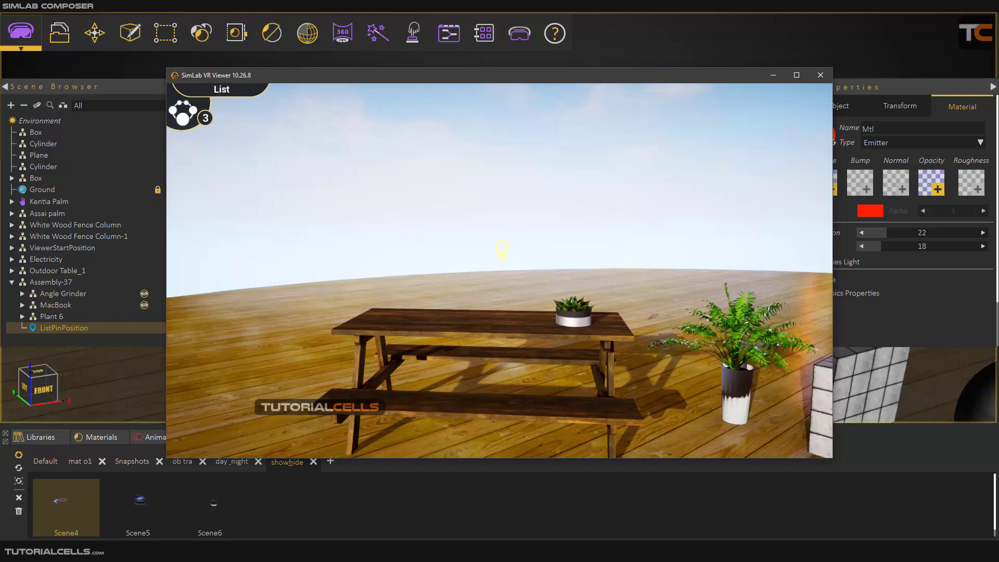
key("5")
key("a")
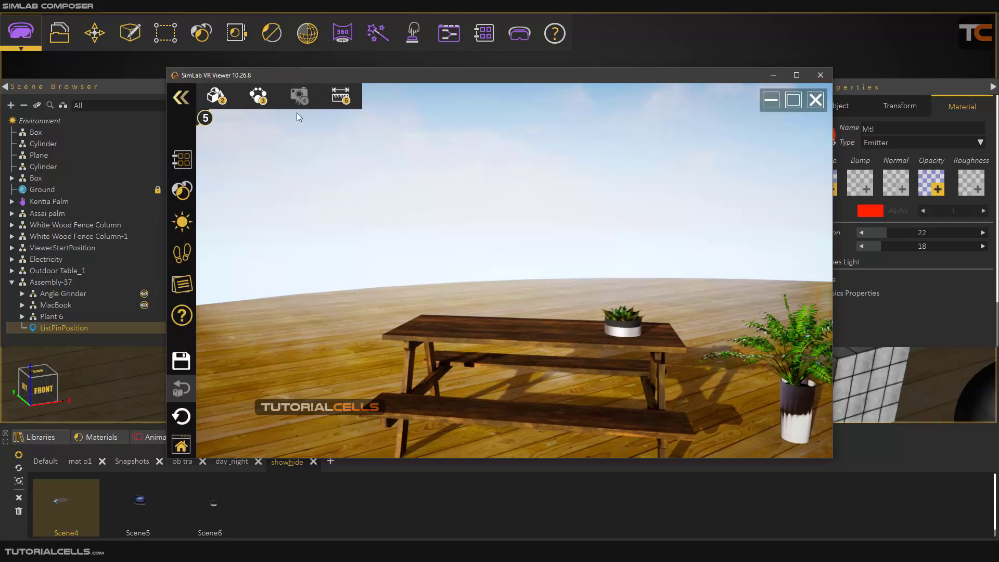
left_click(258, 96)
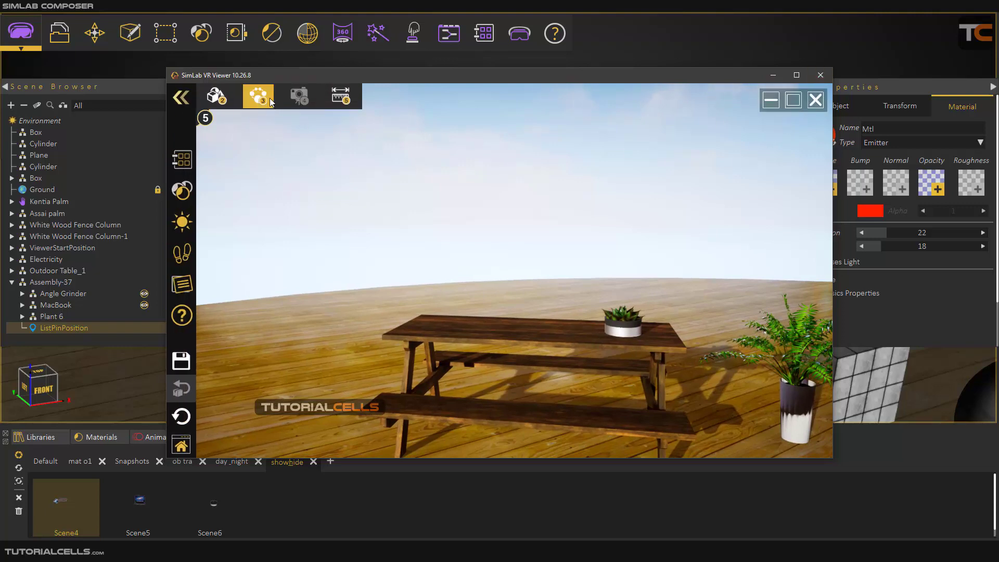
left_click(551, 261)
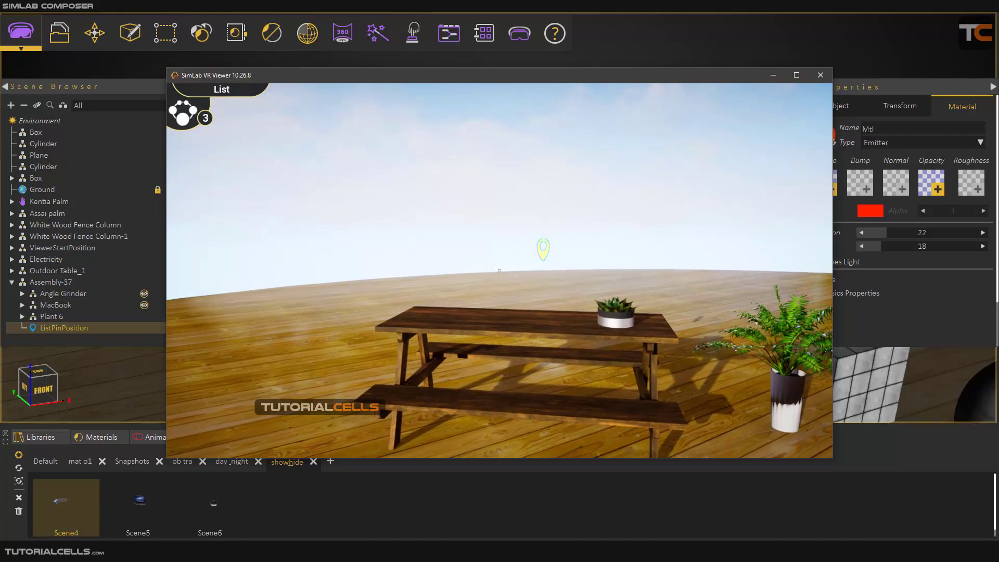
left_click(500, 271)
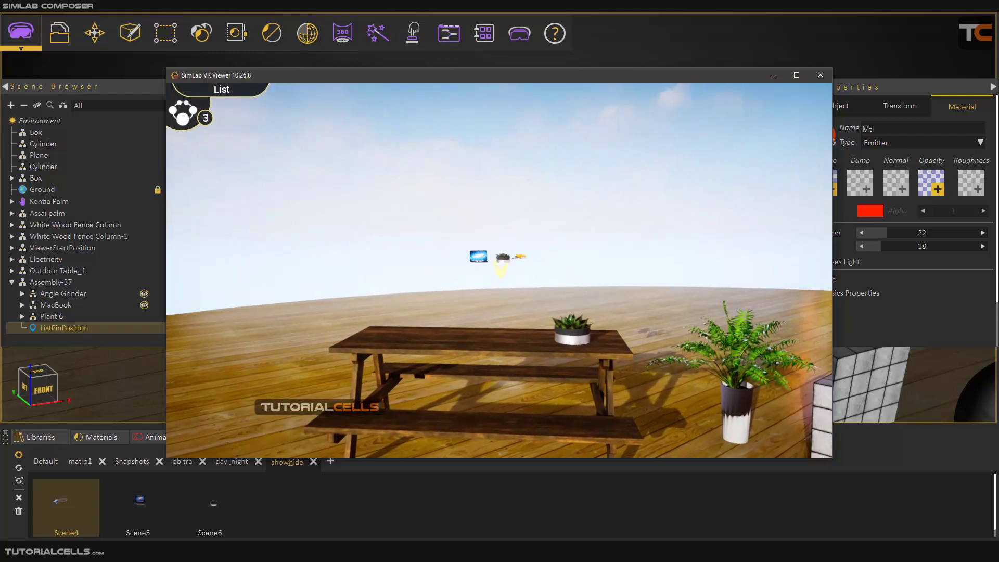
Examine the listed laptop, plant and grinder around the pin from several viewpoints, and close the VR Viewer without saving the scene.
key("w")
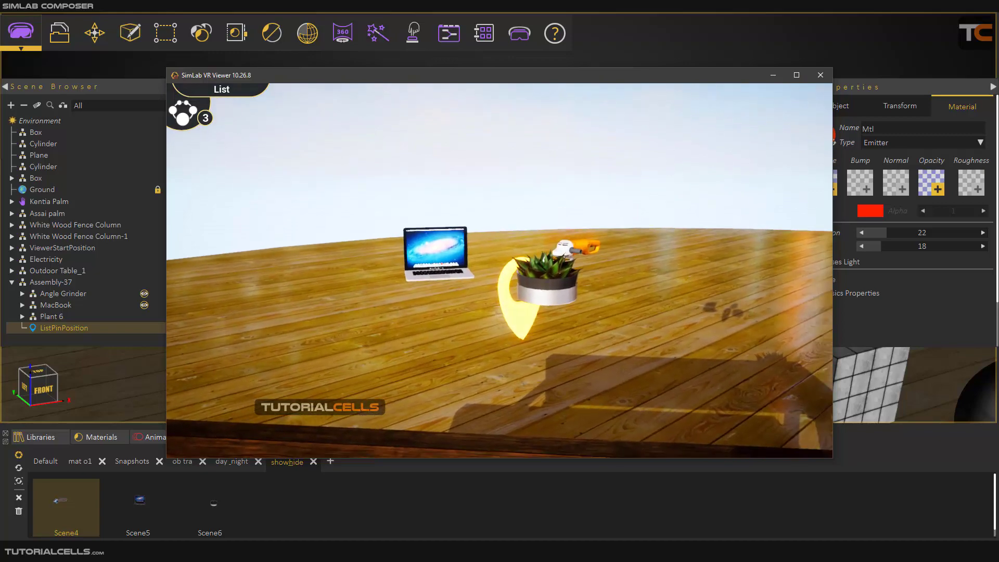
key("a")
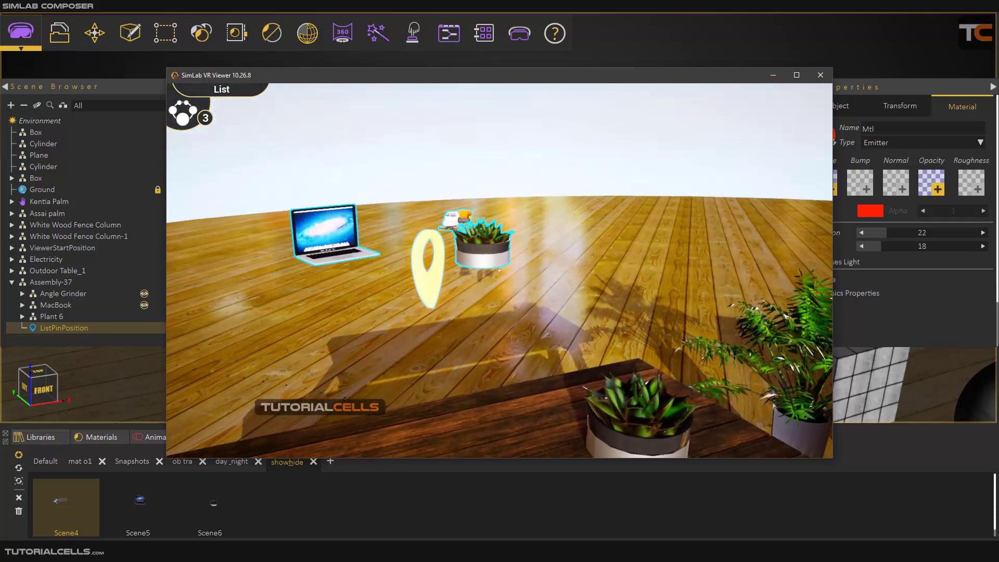
key("s")
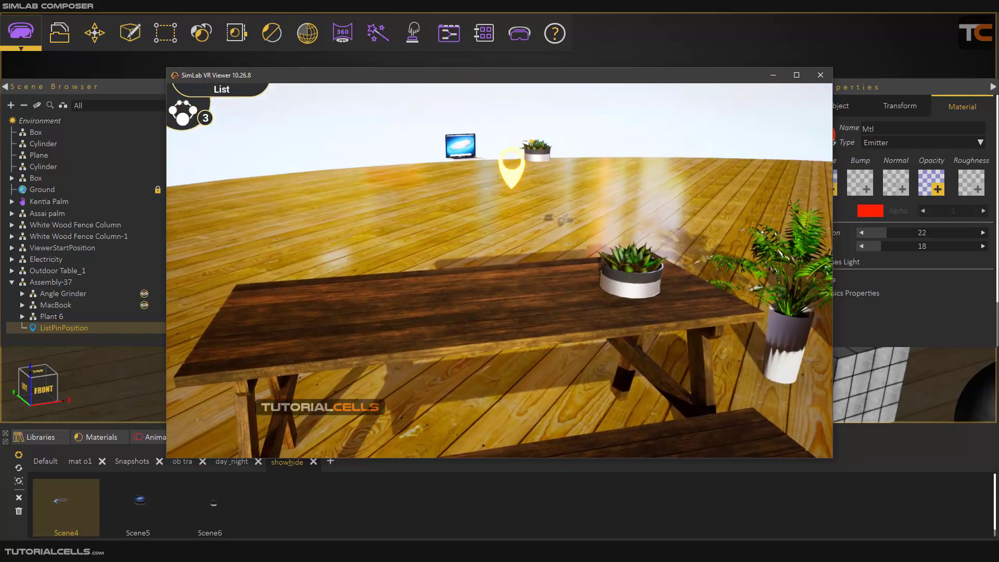
key("Escape")
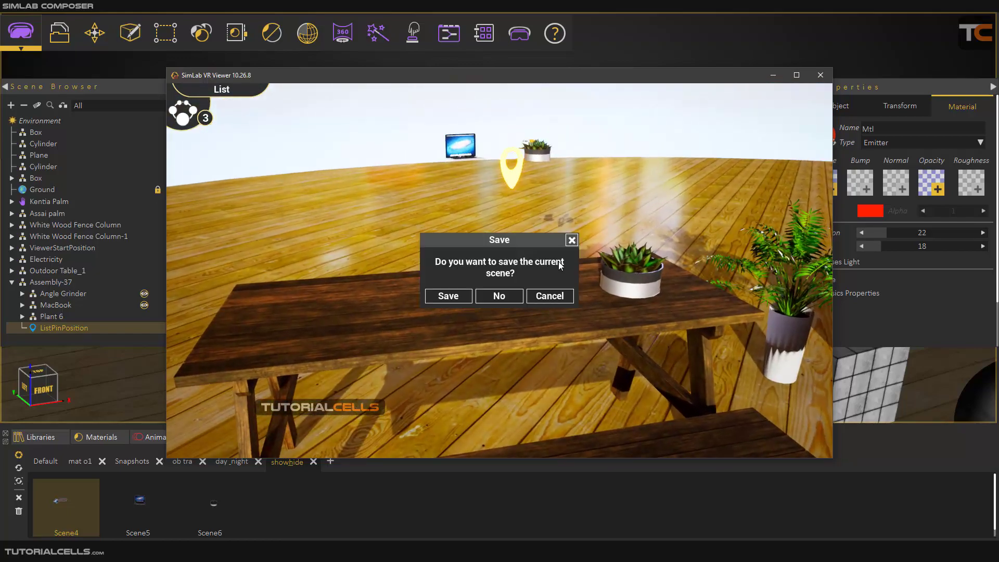
left_click(508, 299)
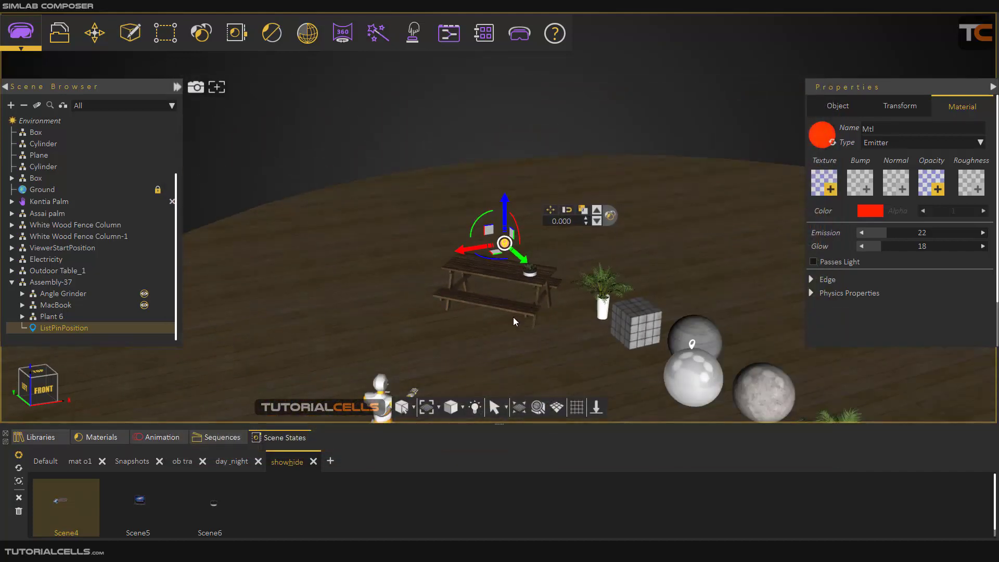
Select the tiled cube beside the spheres and bring up the "ob tra" scene states group.
middle_click_drag(578, 356, 778, 363)
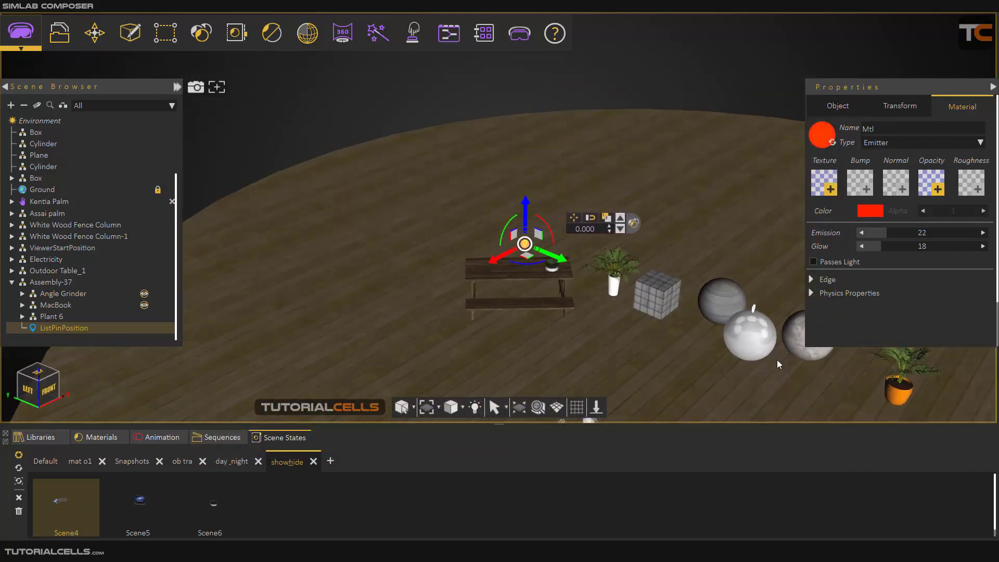
scroll(771, 359, "down", 2)
middle_click_drag(704, 341, 496, 264)
scroll(531, 223, "up", 5)
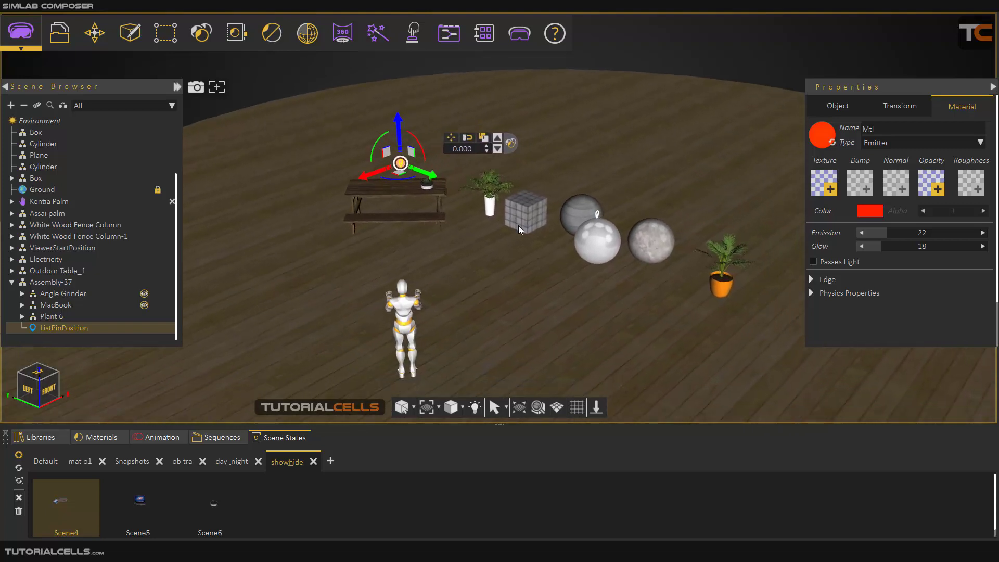
left_click(527, 211)
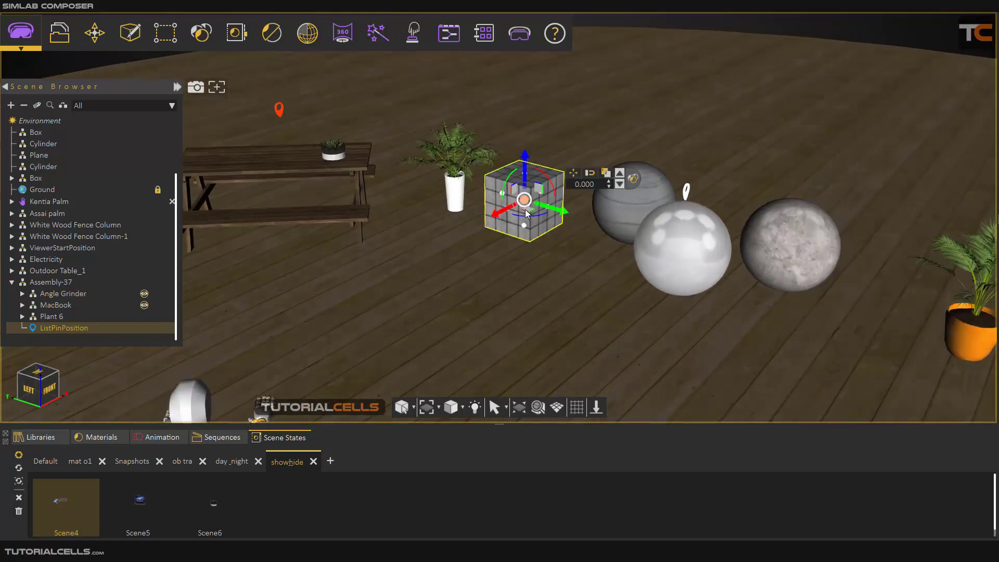
scroll(526, 209, "down", 3)
scroll(526, 210, "down", 3)
middle_click_drag(542, 251, 491, 235)
scroll(504, 202, "up", 2)
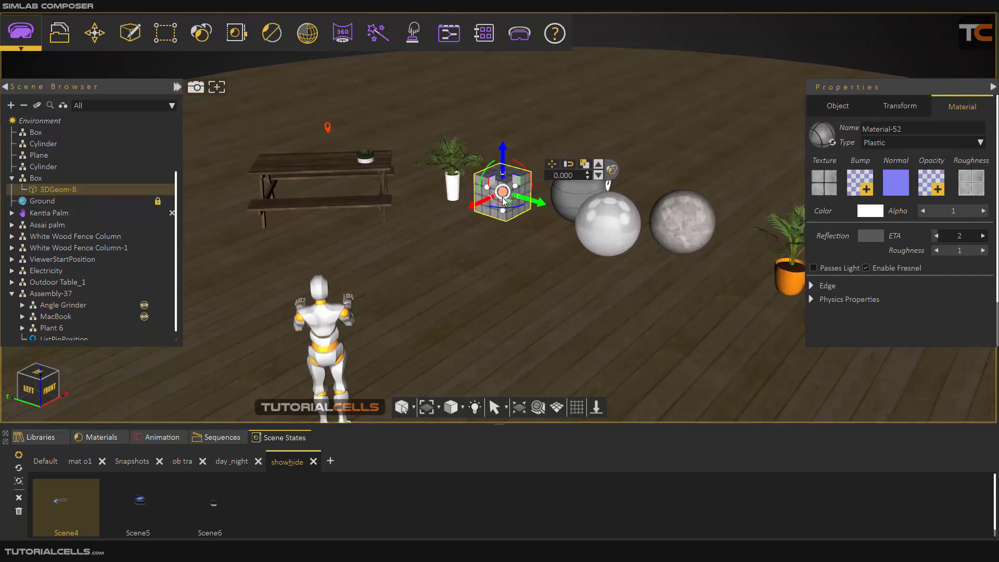
left_click(143, 463)
left_click(180, 462)
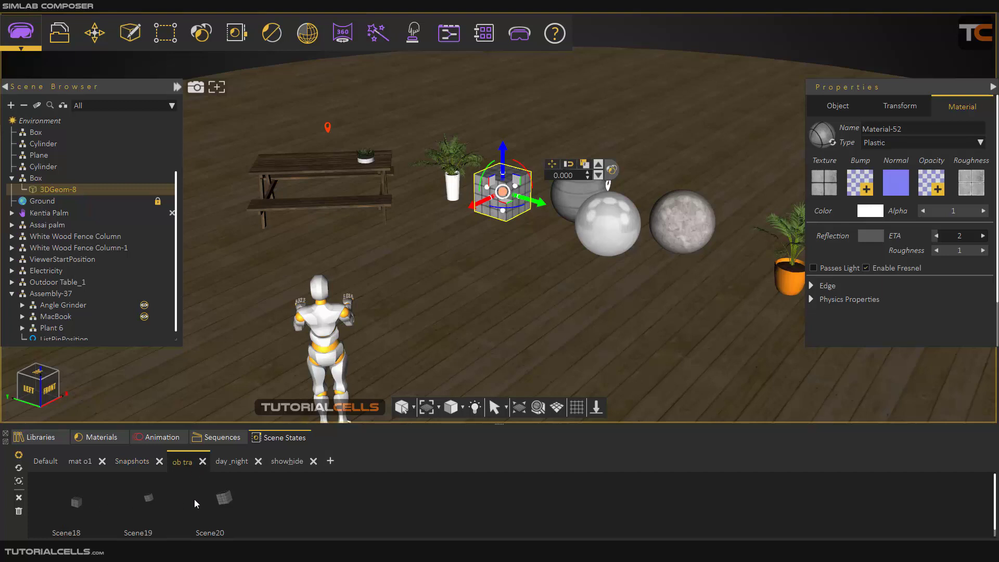
Compare the cube's placements by activating Scene18, Scene19 and Scene20 in turn, finishing on Scene18.
left_click(68, 503)
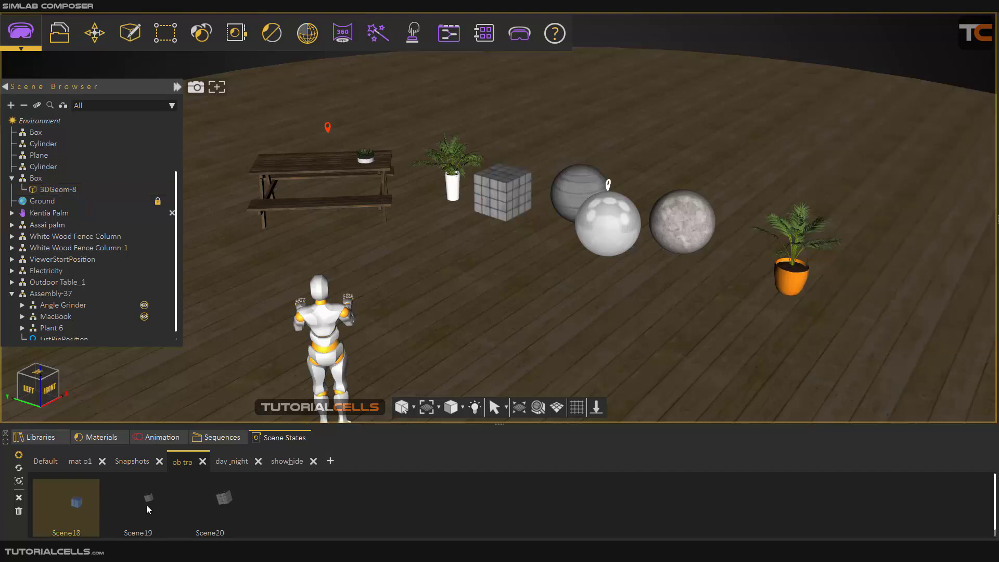
left_click(147, 507)
left_click(223, 500)
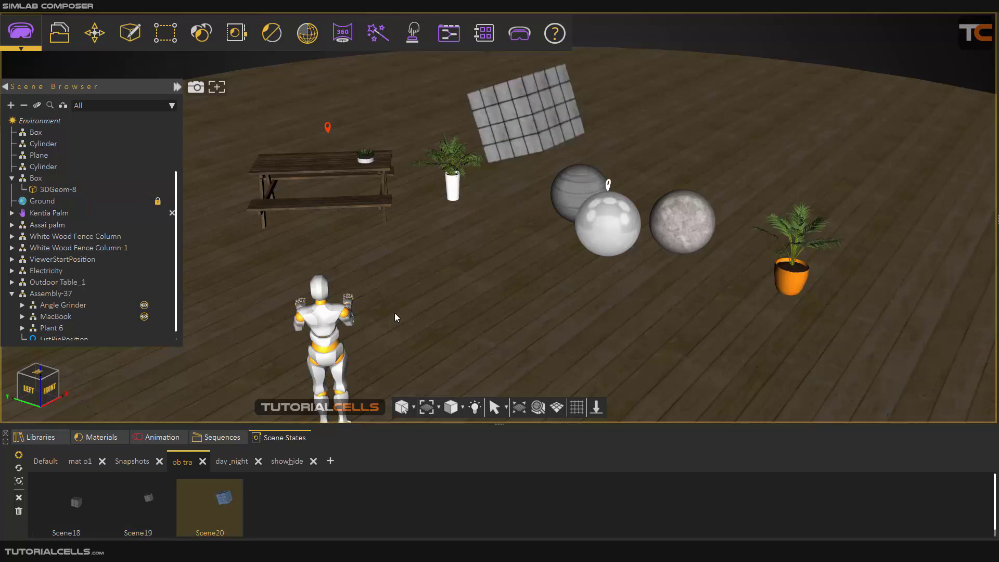
left_click(98, 497)
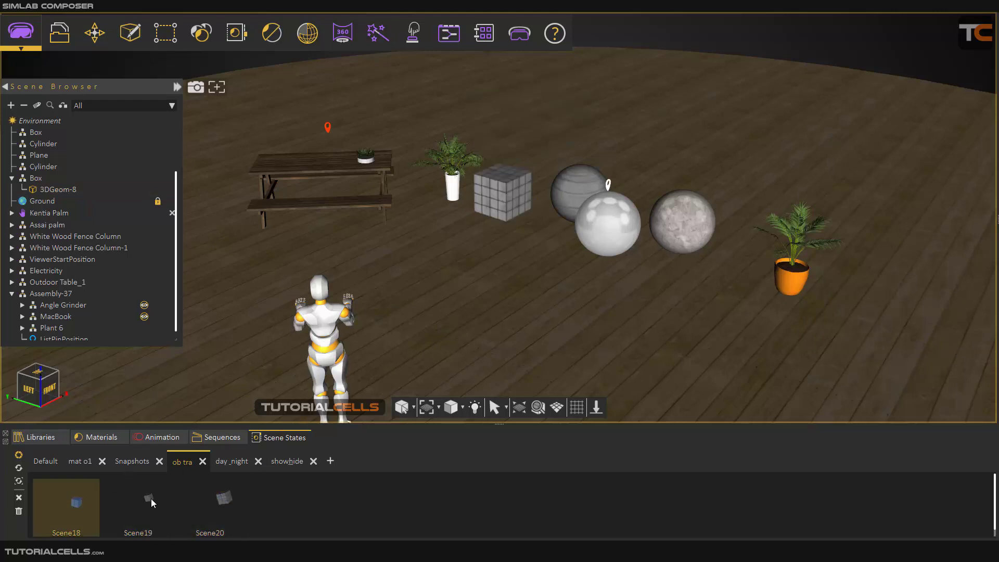
left_click(151, 501)
left_click(232, 492)
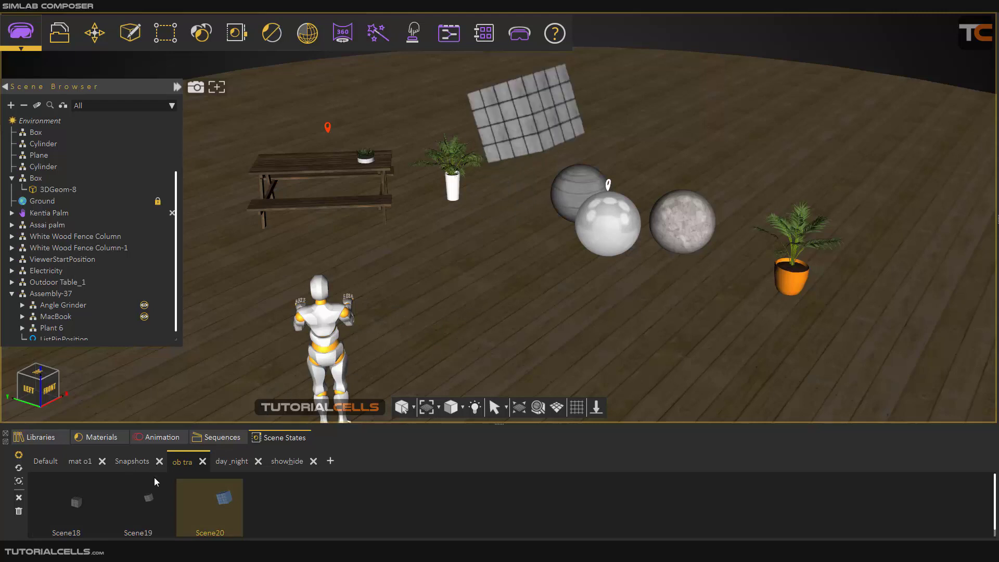
left_click(132, 515)
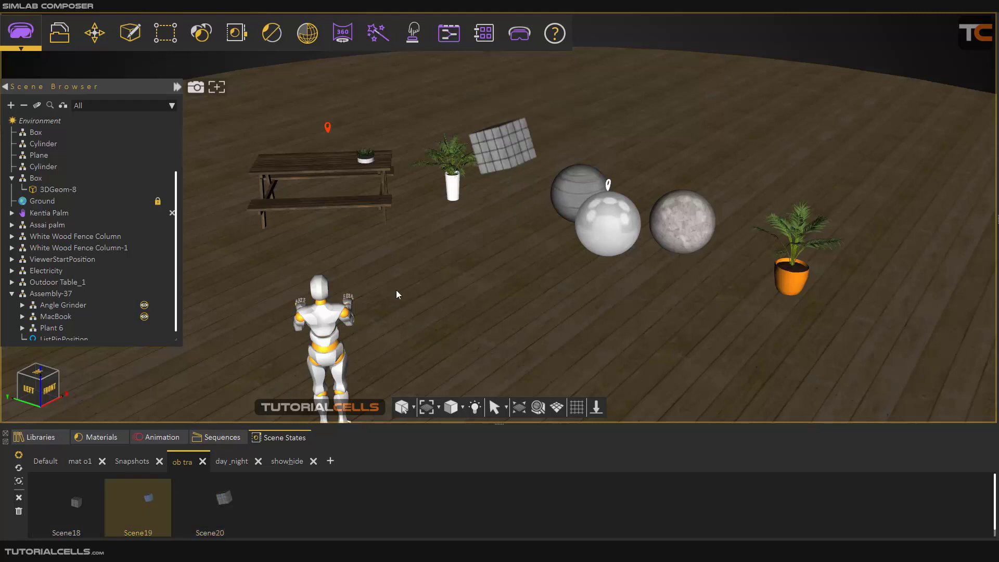
left_click(66, 502)
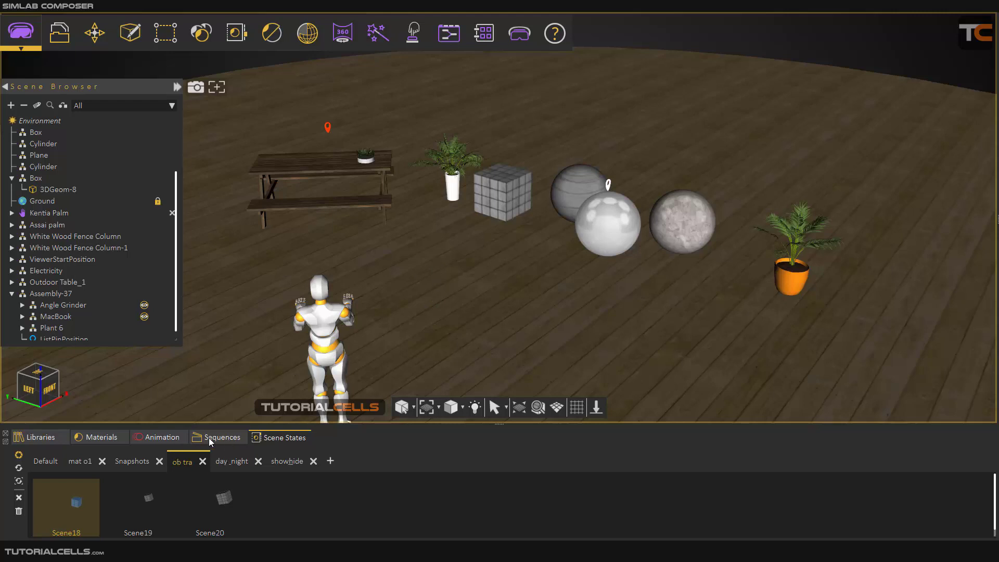
Check the saved animation sequences against the scene states, ending on the sequences list.
left_click(232, 438)
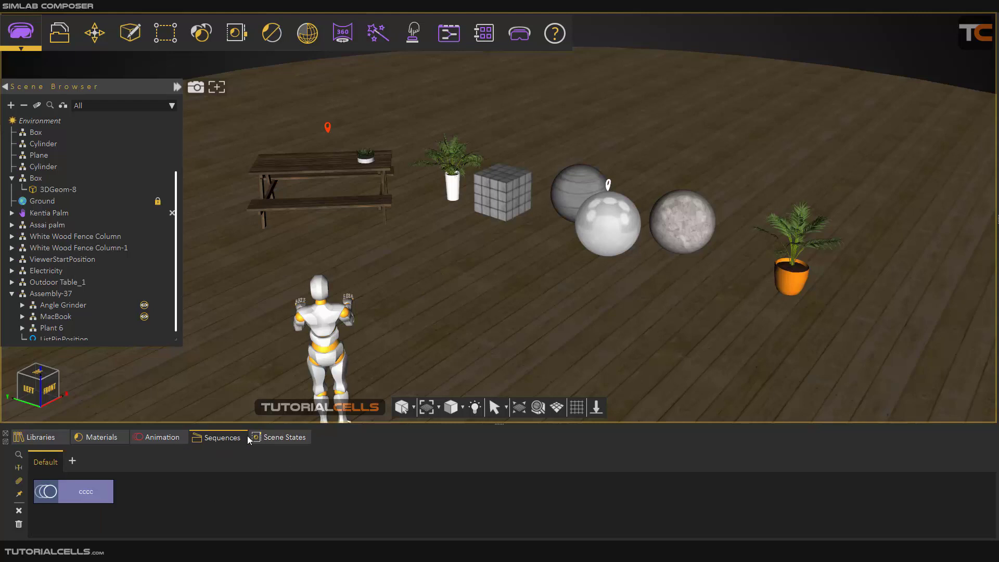
left_click(265, 440)
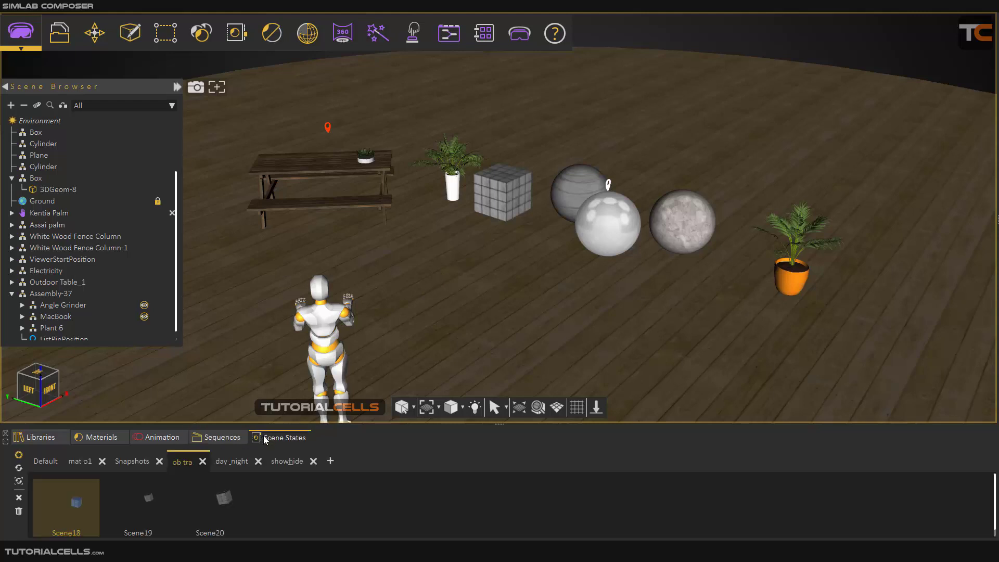
left_click(226, 440)
left_click(101, 500)
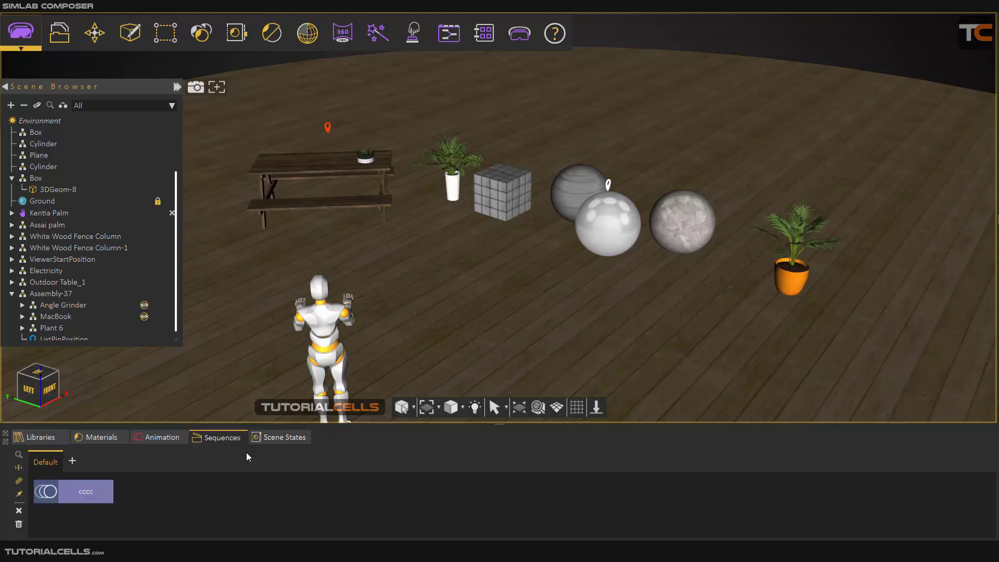
Move the cube forward, clear of the potted palm, and record its starting keyframe at frame 0 of the animation timeline.
left_click(504, 204)
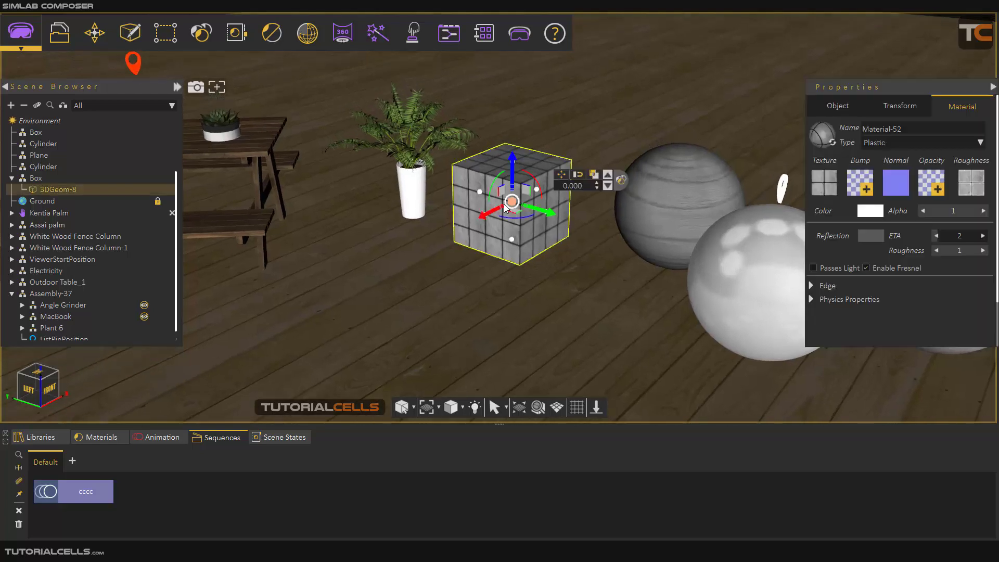
left_click(154, 436)
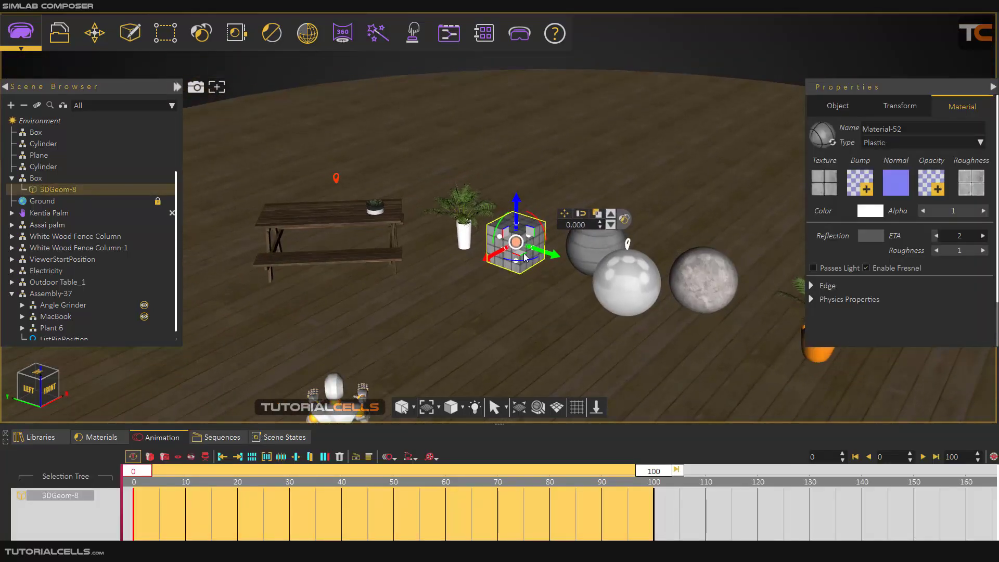
left_click_drag(500, 255, 519, 308)
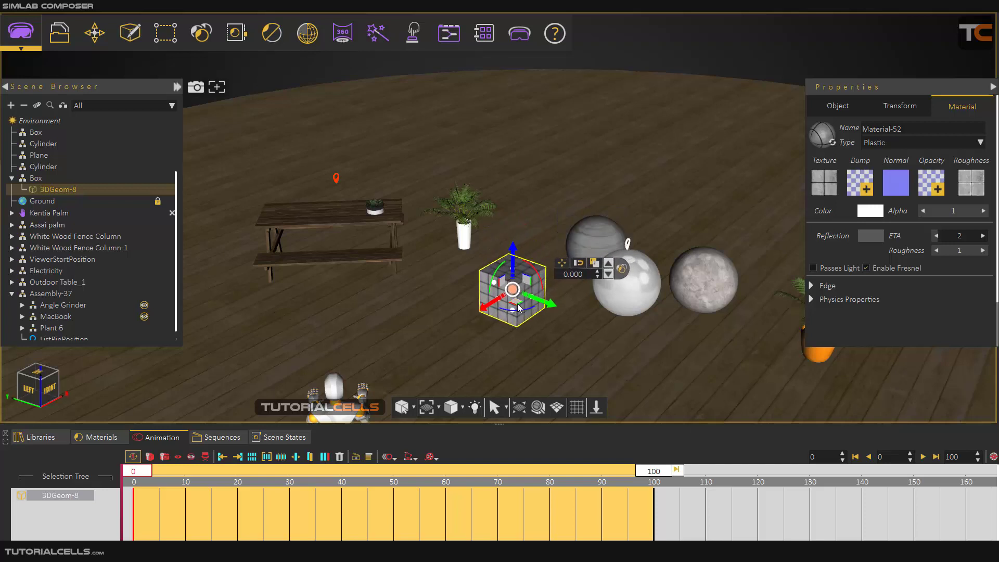
scroll(504, 303, "up", 3)
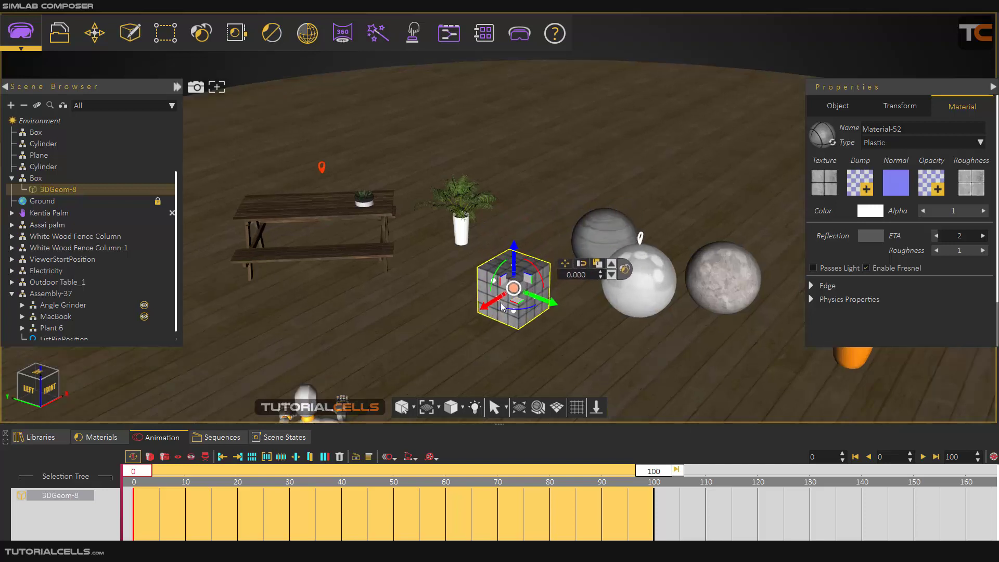
middle_click_drag(500, 301, 482, 295)
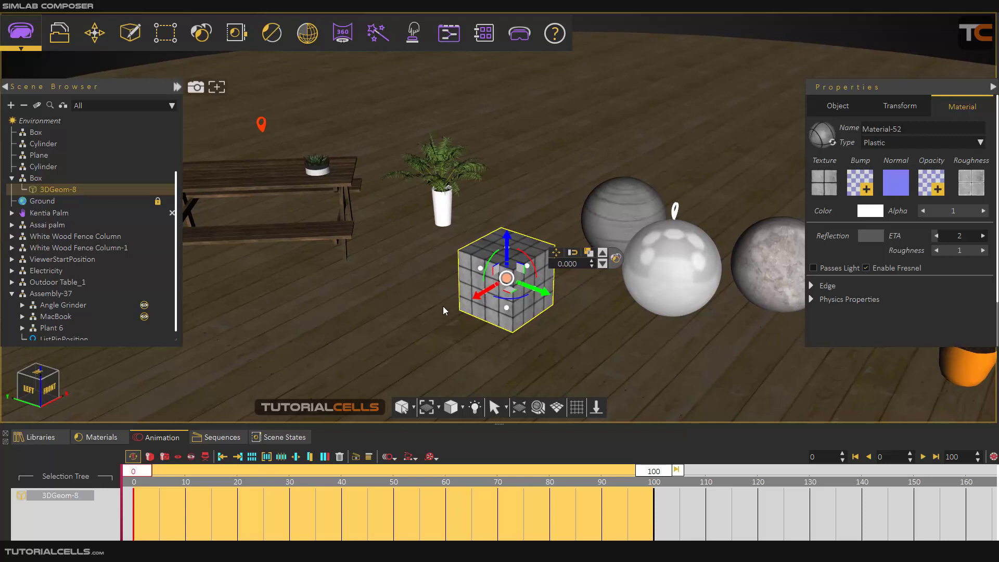
left_click(149, 458)
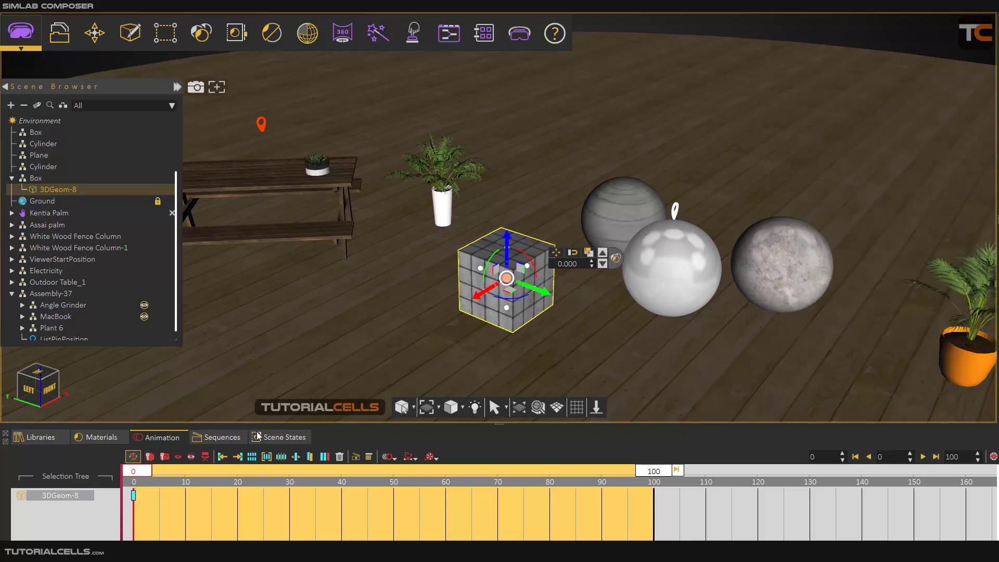
Raise the cube about 1.251 at frame 20 and scrub back through the timeline to preview the motion.
scroll(281, 412, "down", 2)
left_click_drag(141, 474, 239, 472)
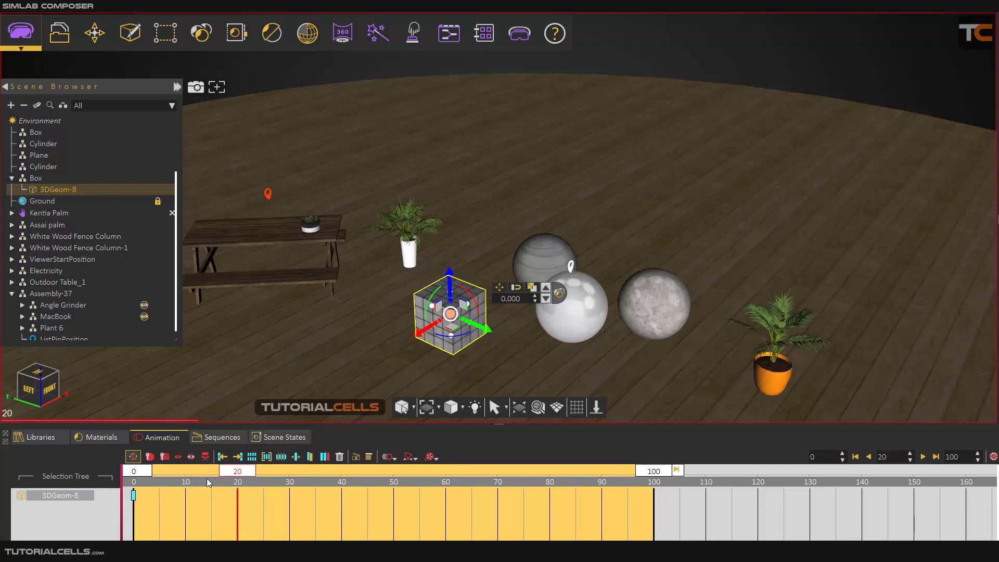
left_click_drag(451, 284, 447, 199)
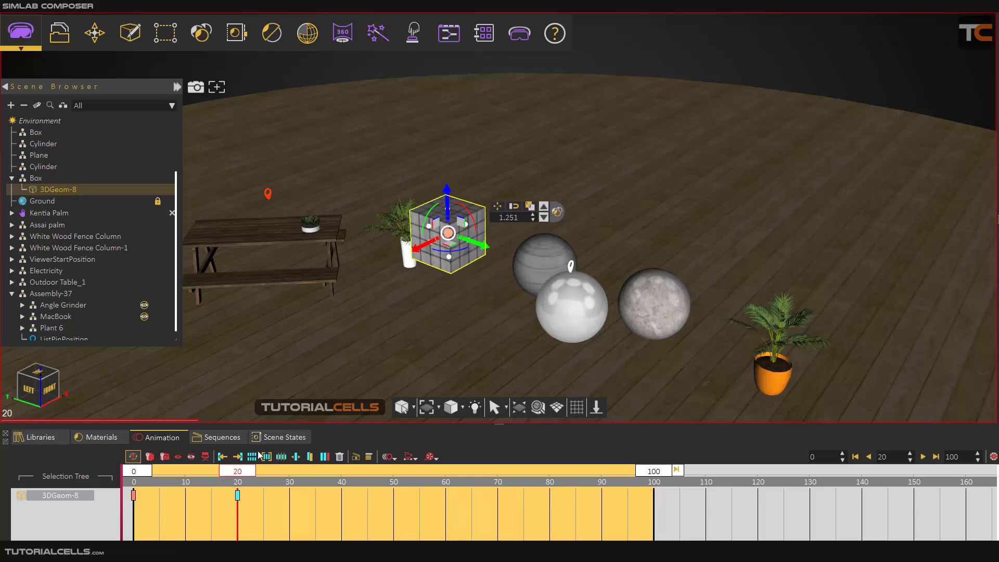
mouse_move(245, 471)
left_mouse_down()
mouse_move(135, 477)
mouse_move(234, 481)
mouse_move(233, 472)
left_mouse_up()
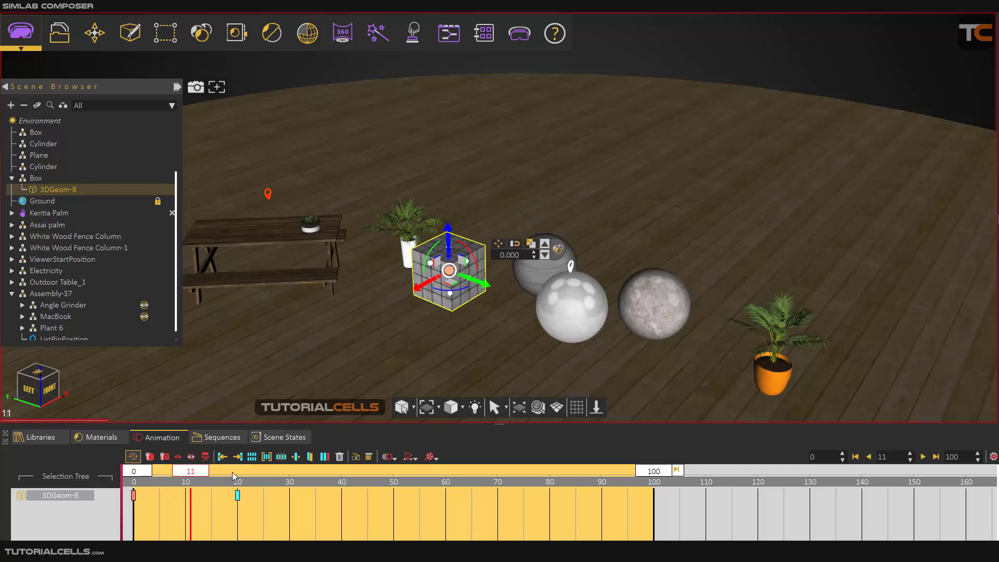
Create an animation sequence named s1 from all the cube's keyframes, and return the timeline to frame 0.
left_click(251, 457)
left_click(356, 457)
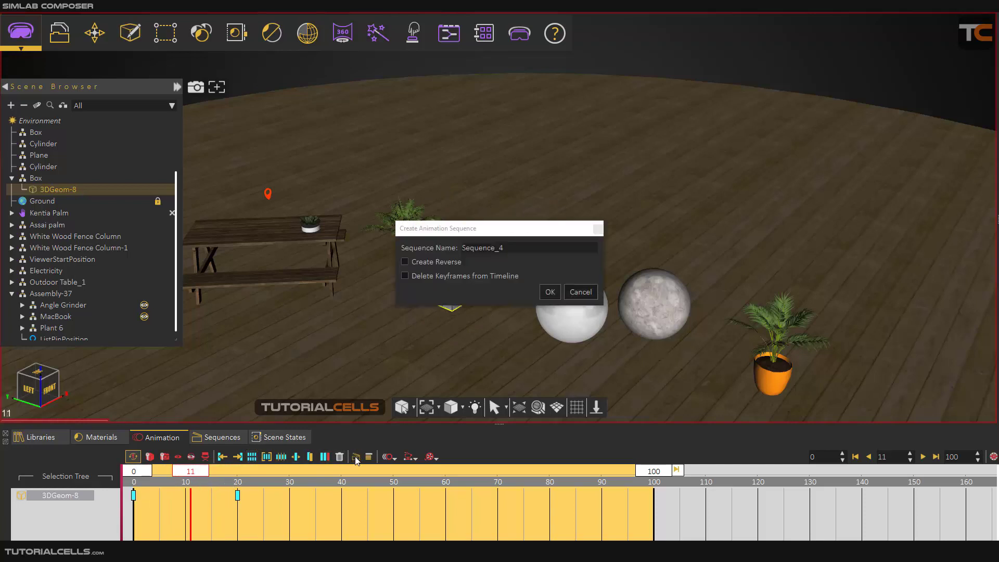
left_click_drag(519, 253, 461, 248)
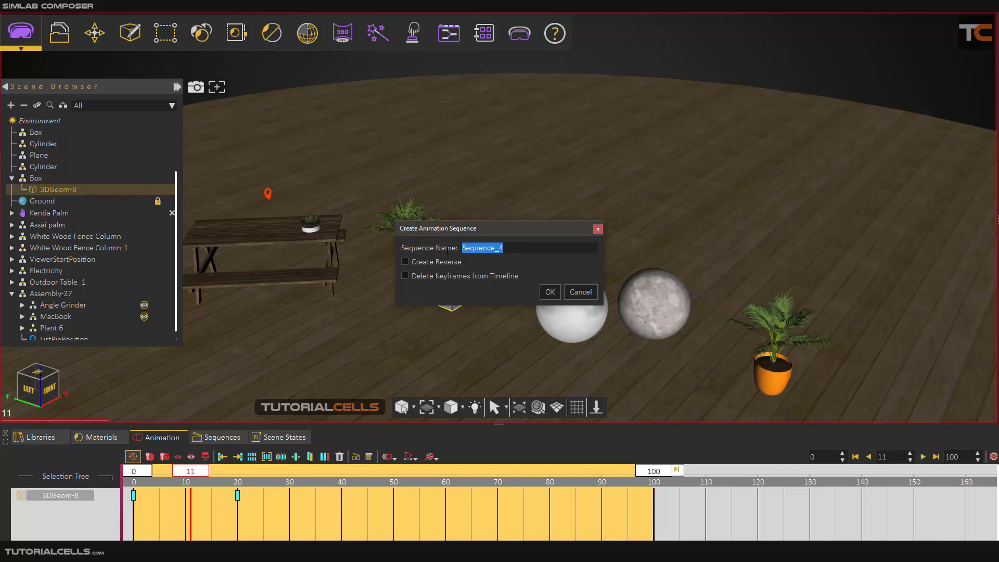
type("s1")
left_click(542, 295)
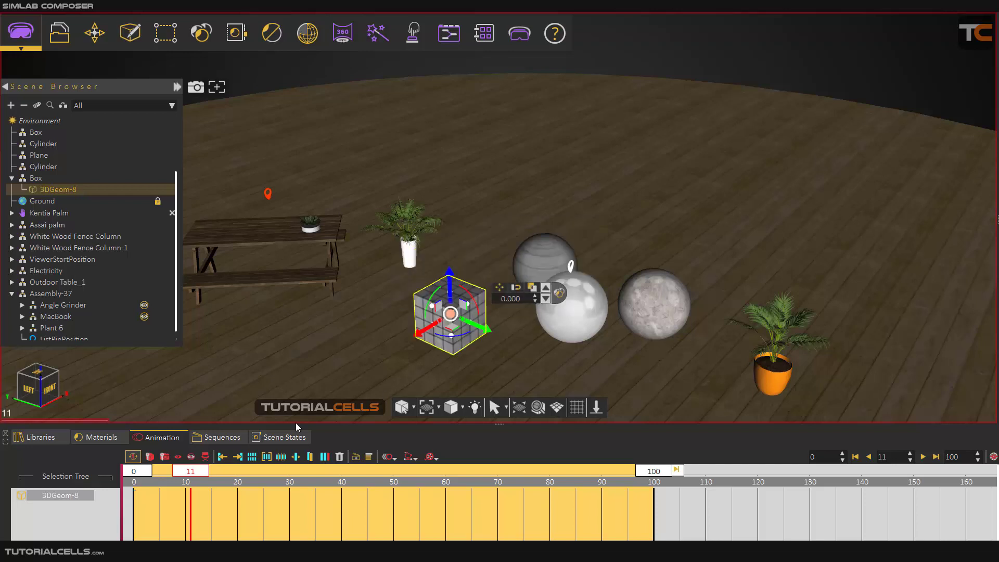
left_click(156, 471)
left_click_drag(156, 472, 127, 471)
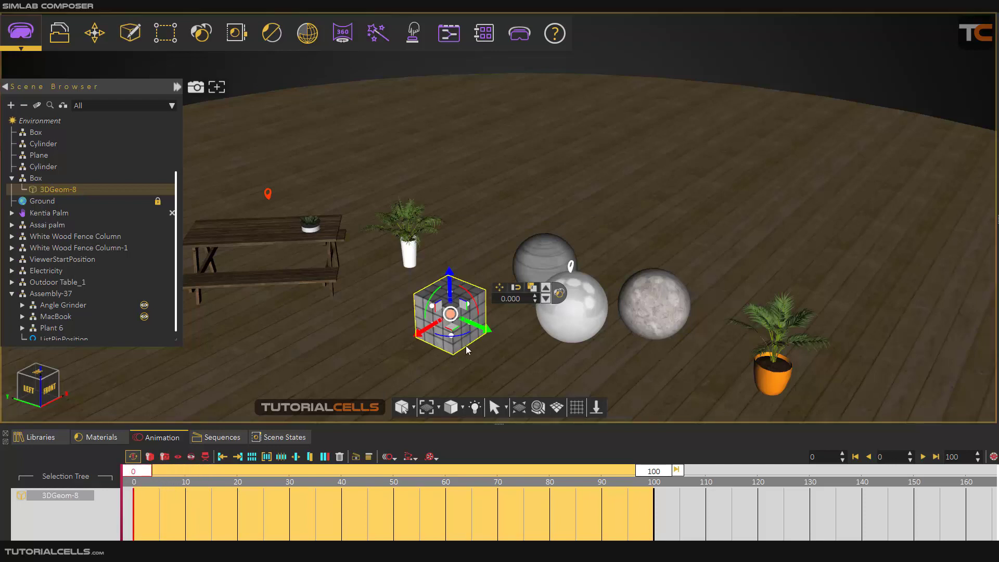
left_click_drag(466, 309, 398, 229)
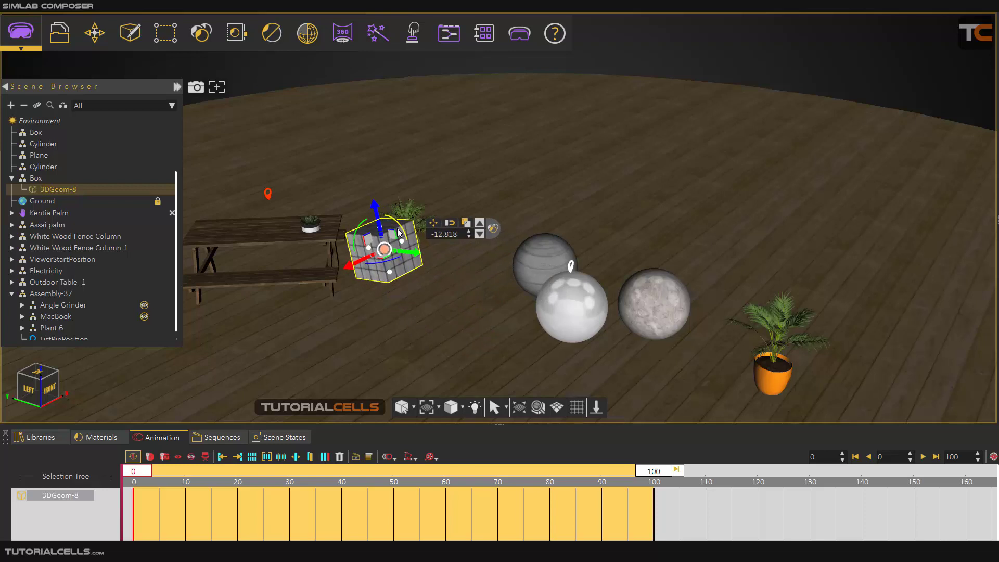
key("ctrl+z")
key("ctrl+z")
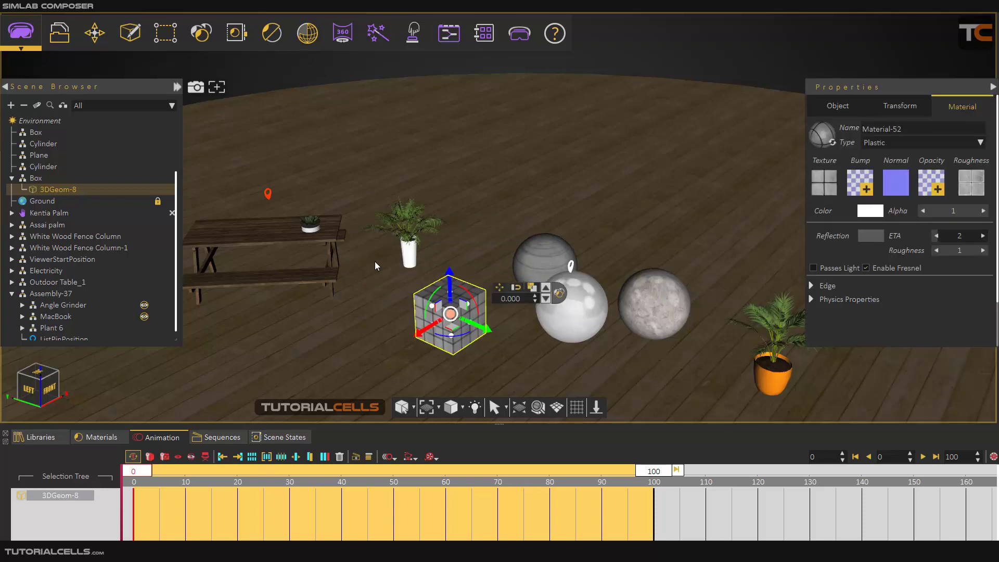
Keyframe the cube at frame 0, move it next to the tall potted palm at frame 20, and scrub back to preview.
left_click(150, 457)
left_click_drag(142, 472, 240, 472)
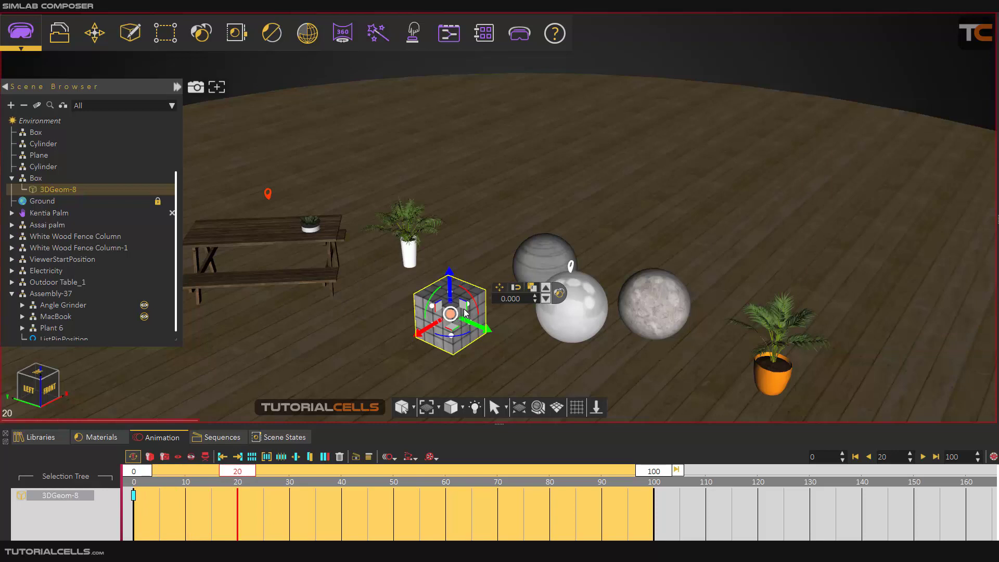
left_click_drag(462, 304, 394, 232)
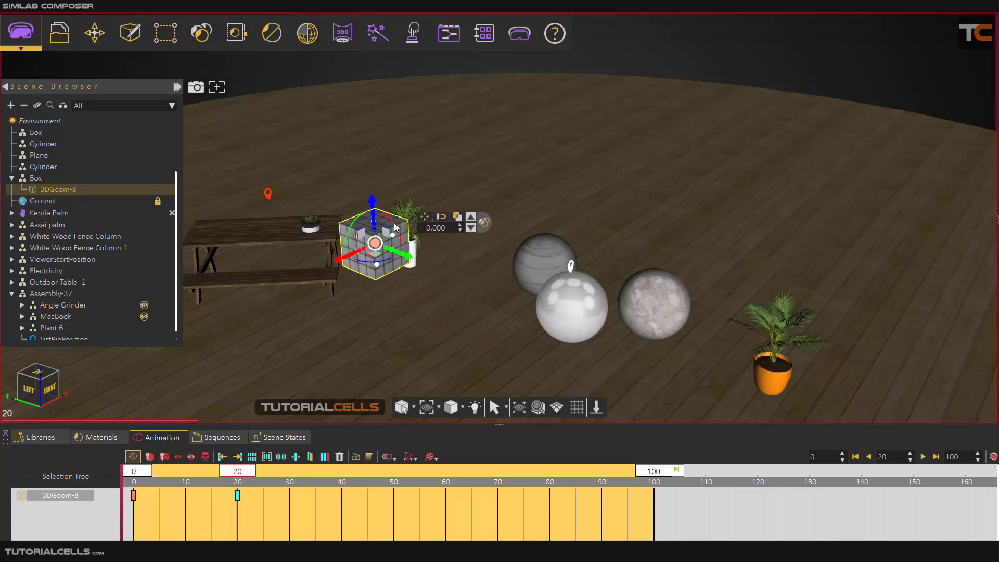
left_click_drag(237, 471, 141, 471)
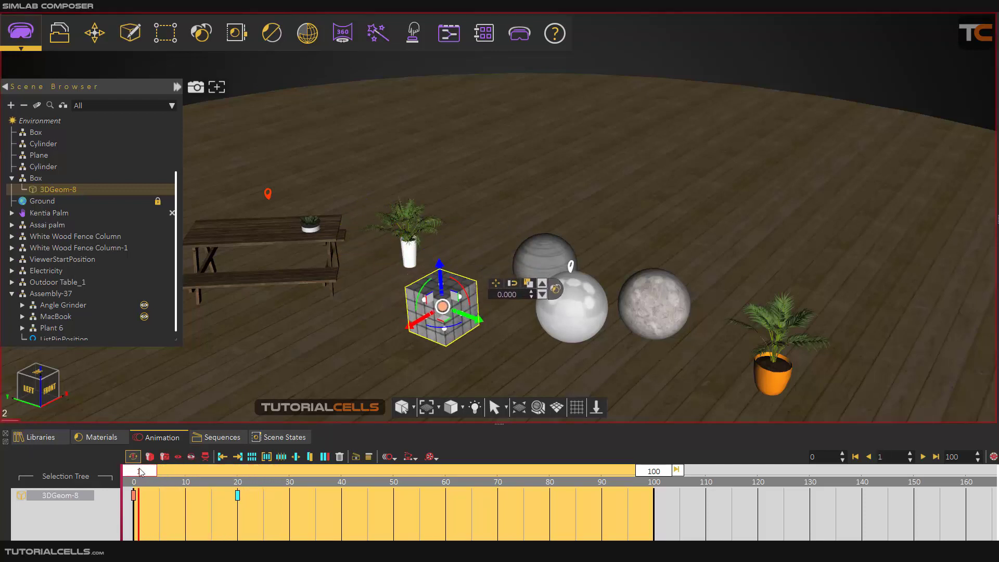
Create an animation sequence named s2 from all the cube's keyframes, deleting them from the timeline, and return to frame 0.
left_click(252, 459)
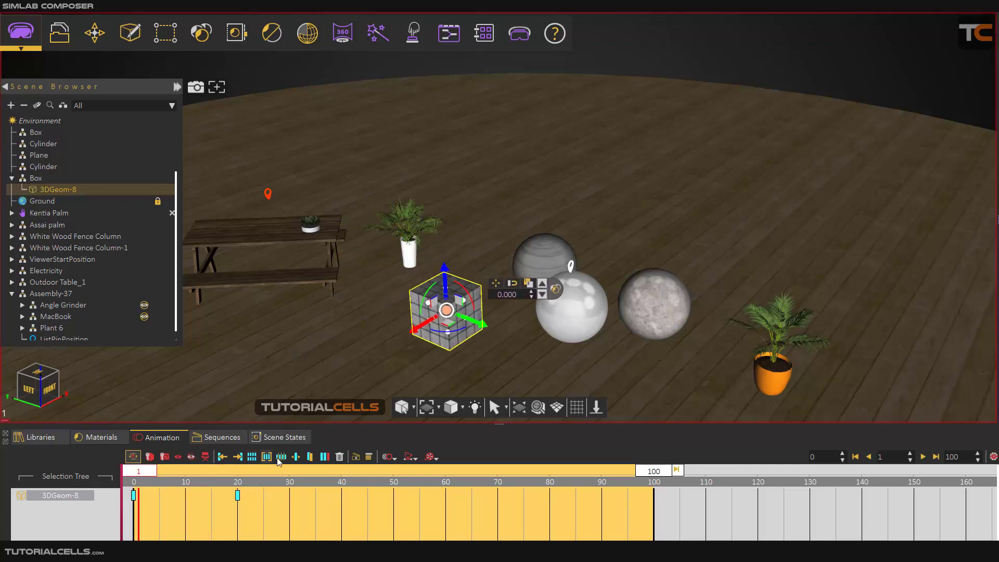
left_click(357, 457)
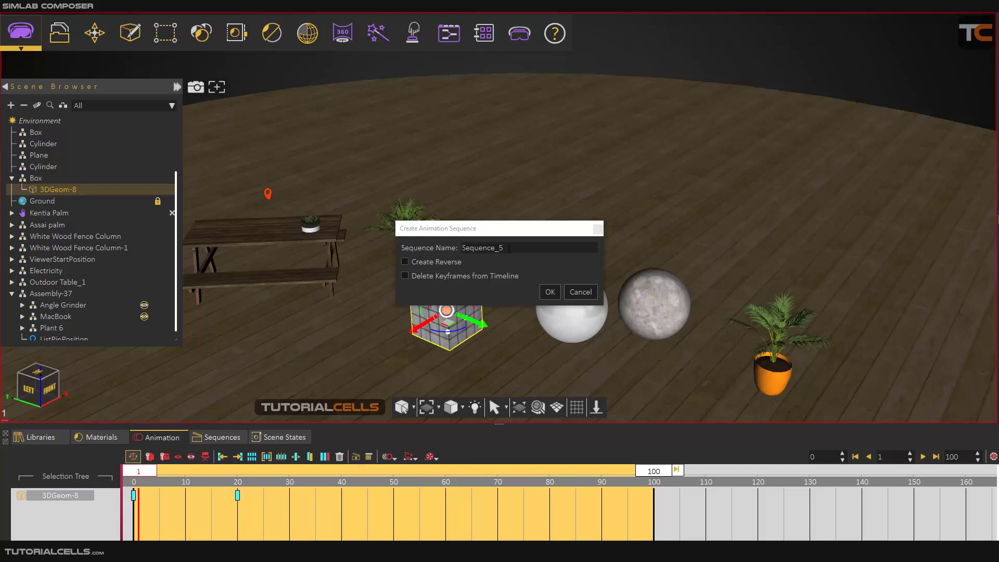
type("s2")
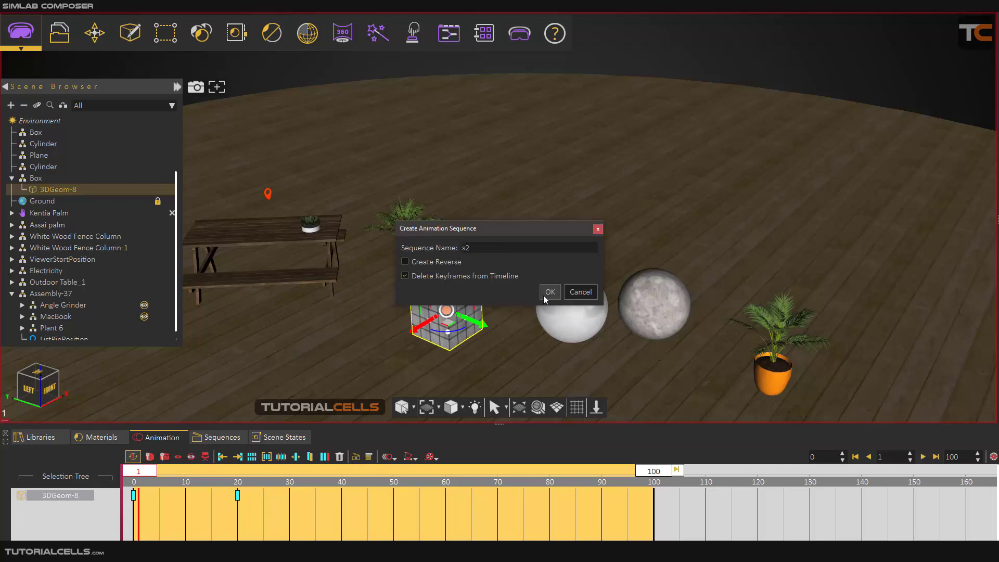
left_click(549, 293)
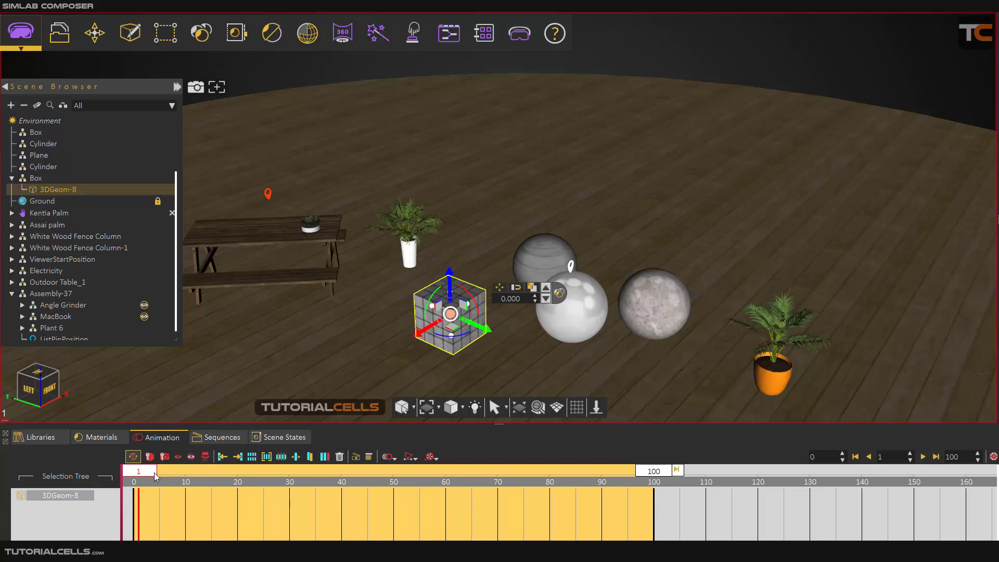
left_click_drag(156, 476, 133, 479)
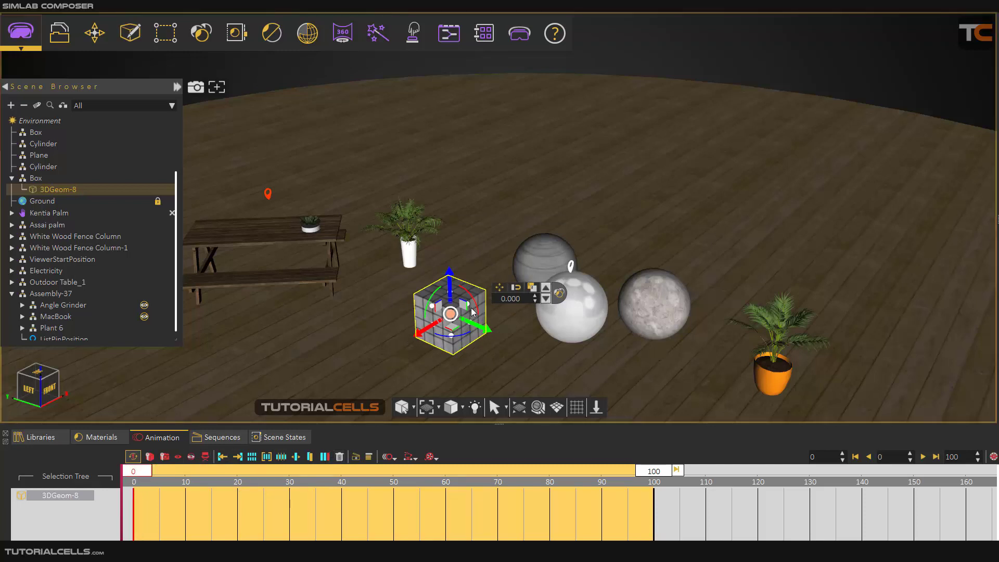
left_click_drag(466, 311, 568, 277)
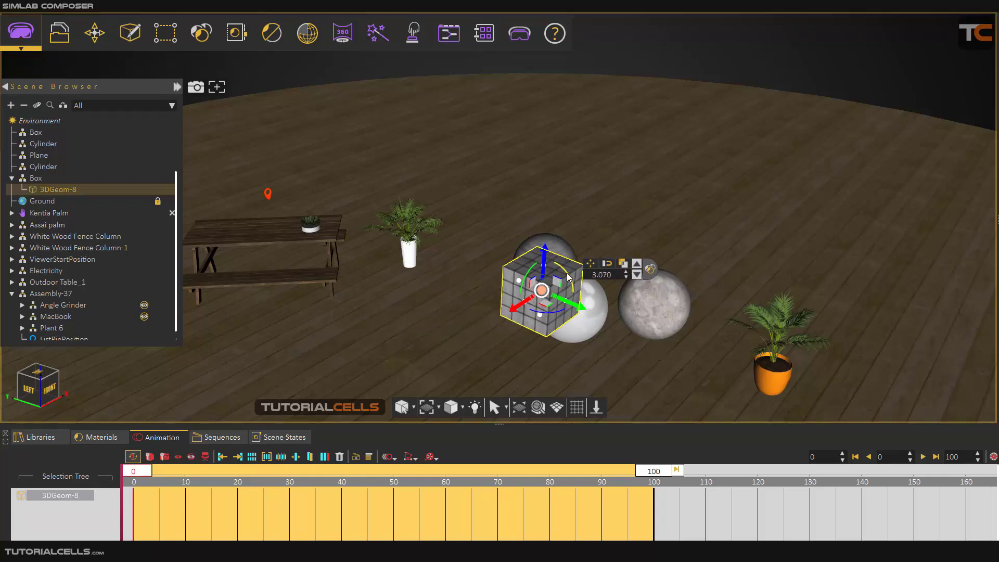
key("ctrl+z")
key("ctrl+z")
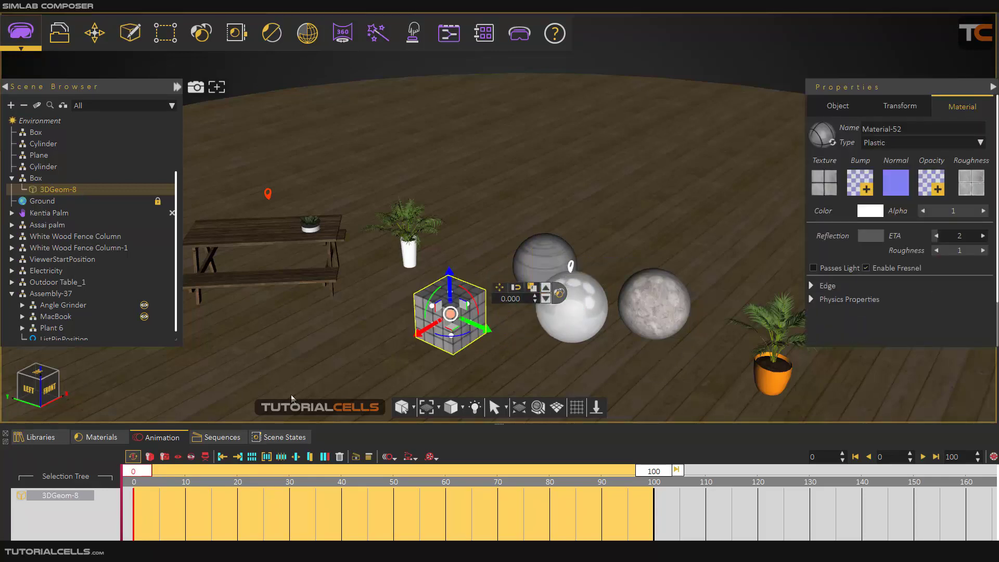
Keyframe the cube at frame 0, move and tilt it toward the spheres at frame 20, and scrub back to preview.
left_click(150, 456)
left_click_drag(161, 470, 239, 467)
left_click_drag(468, 310, 561, 329)
left_click_drag(240, 472, 159, 471)
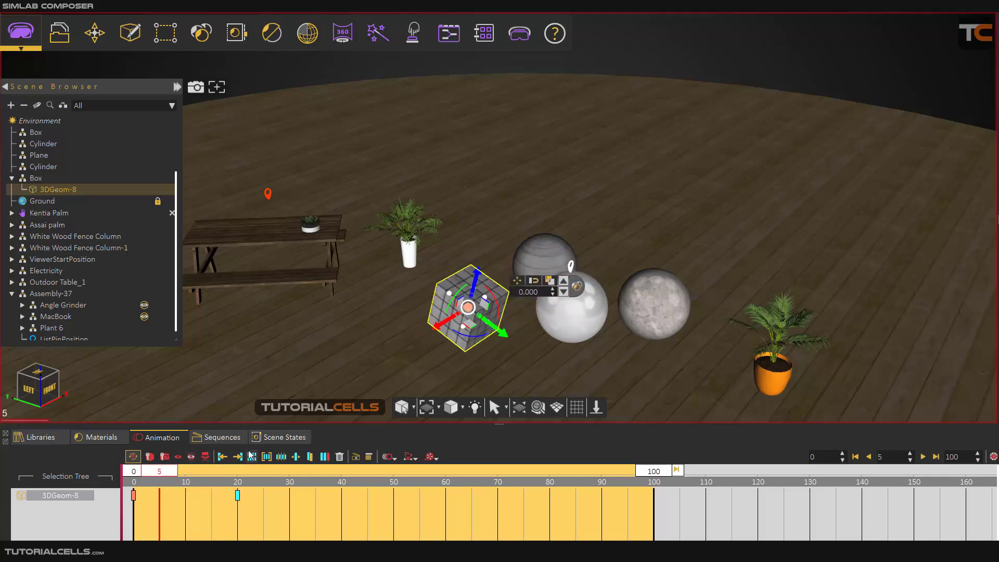
Create an animation sequence named s3 from the cube's keyframes and delete those keyframes from the timeline.
left_click(355, 457)
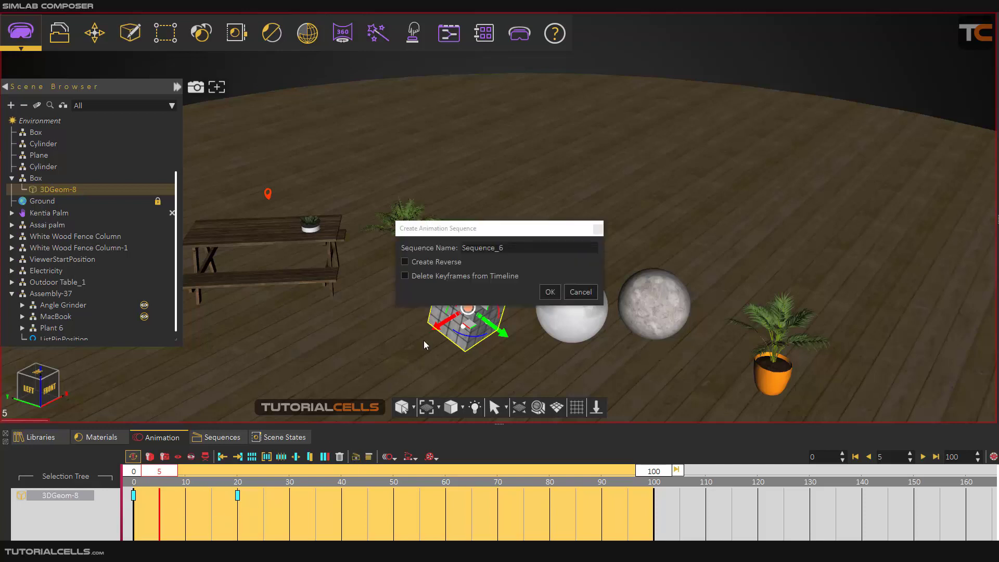
left_click_drag(507, 248, 452, 255)
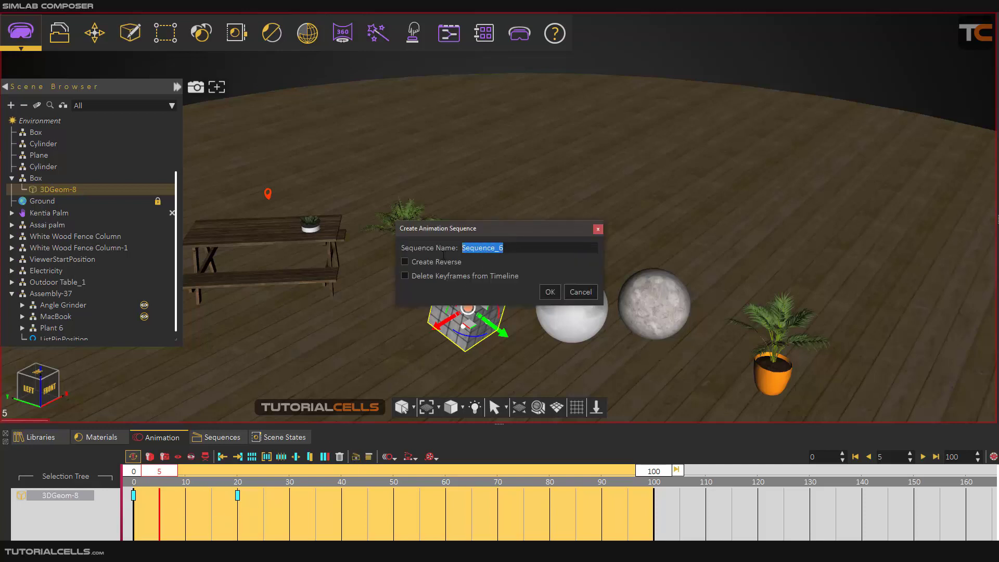
type("s3")
left_click(540, 291)
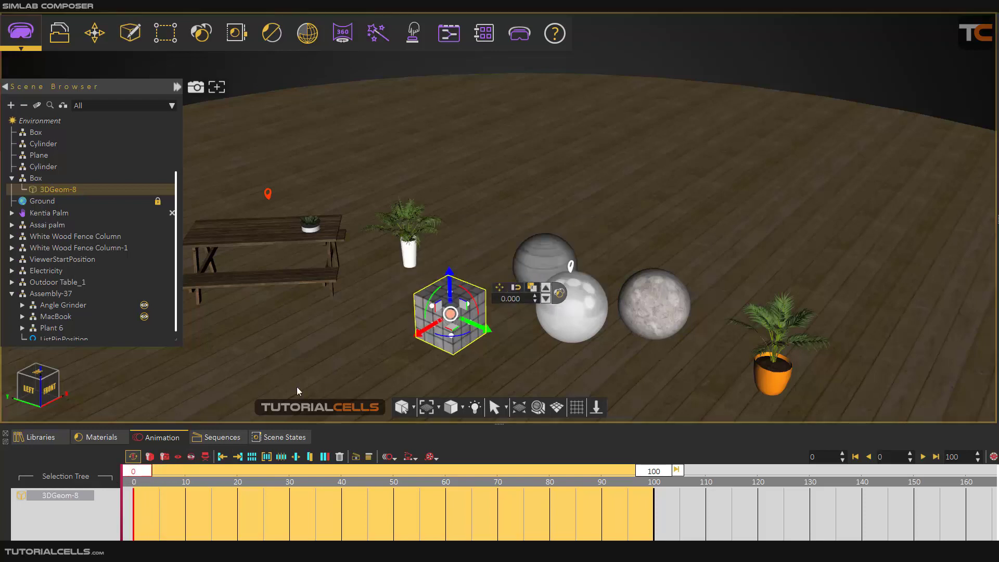
Play the saved sequences s1, s2 and s3 in turn to check each cube motion.
scroll(457, 298, "down", 3)
left_click(224, 438)
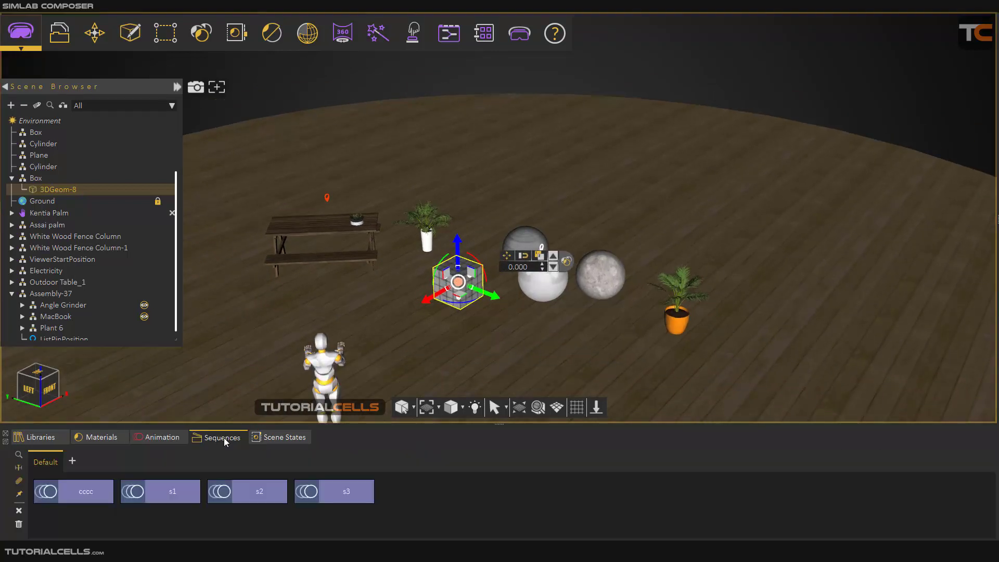
left_click(137, 492)
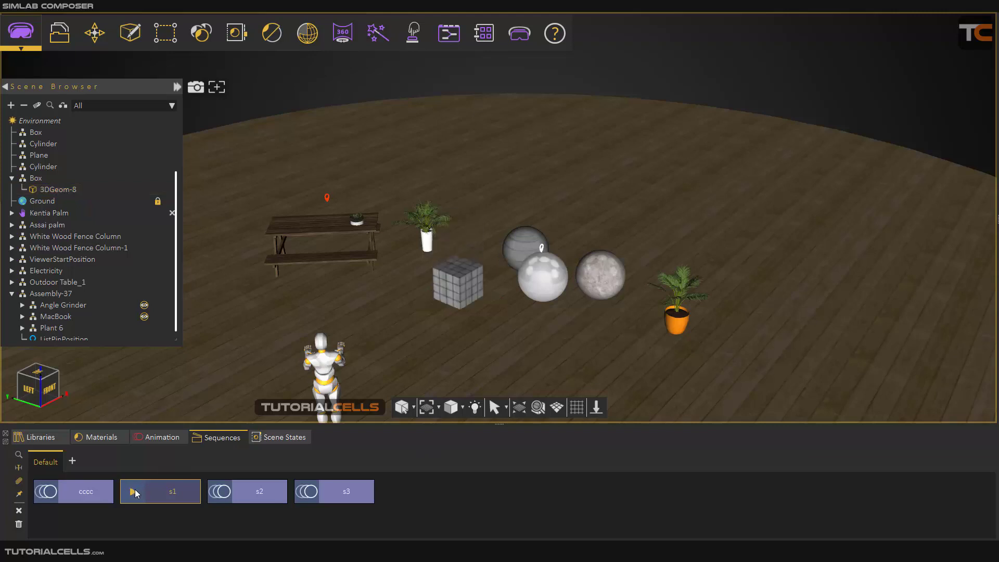
left_click(218, 494)
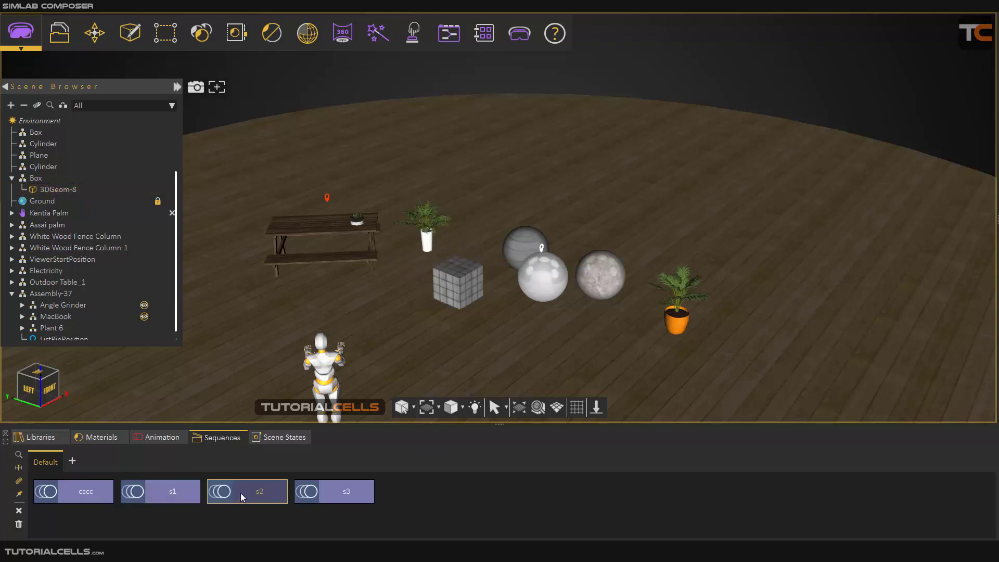
left_click(306, 494)
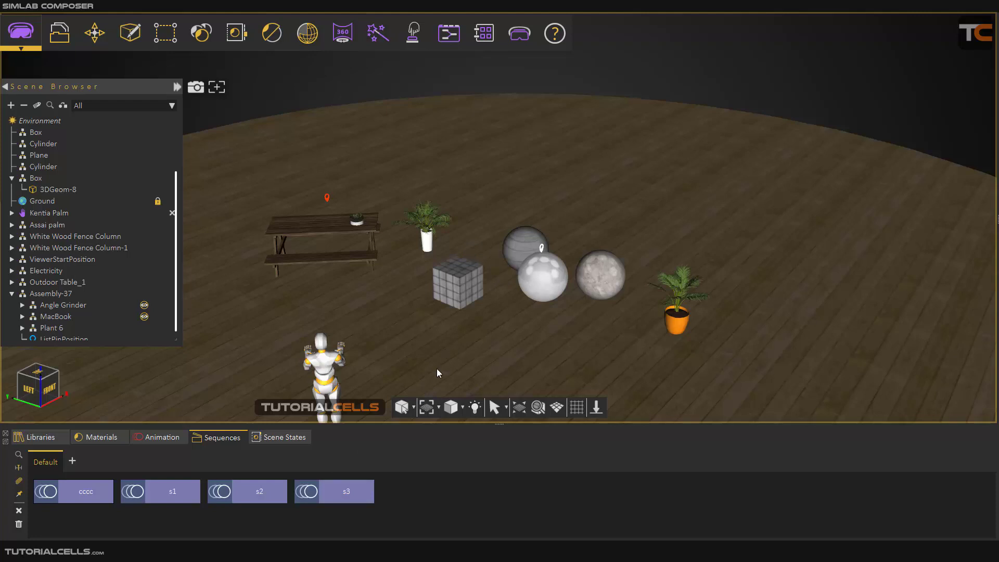
Browse the 3D Models library to its Symbols category.
left_click(40, 437)
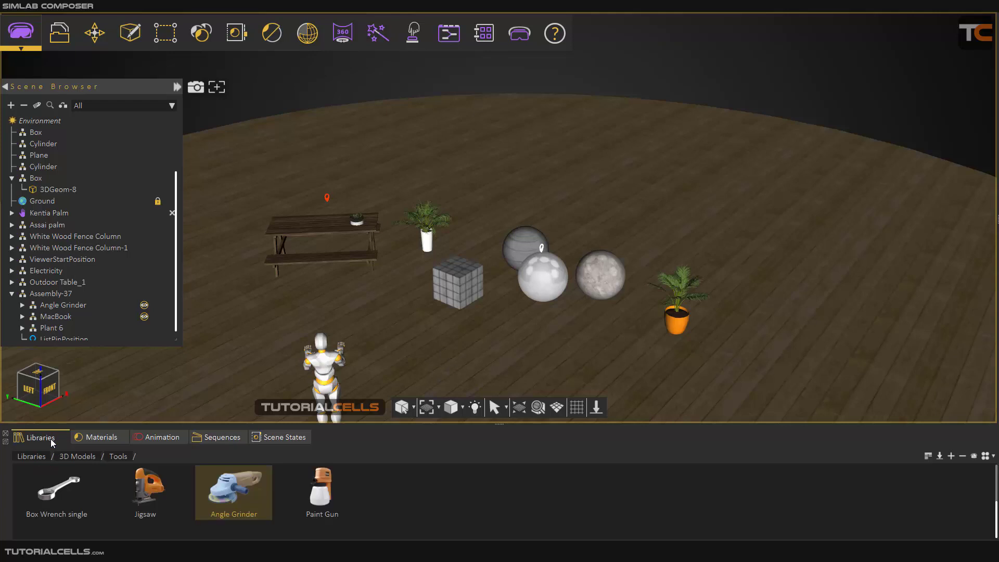
left_click(33, 458)
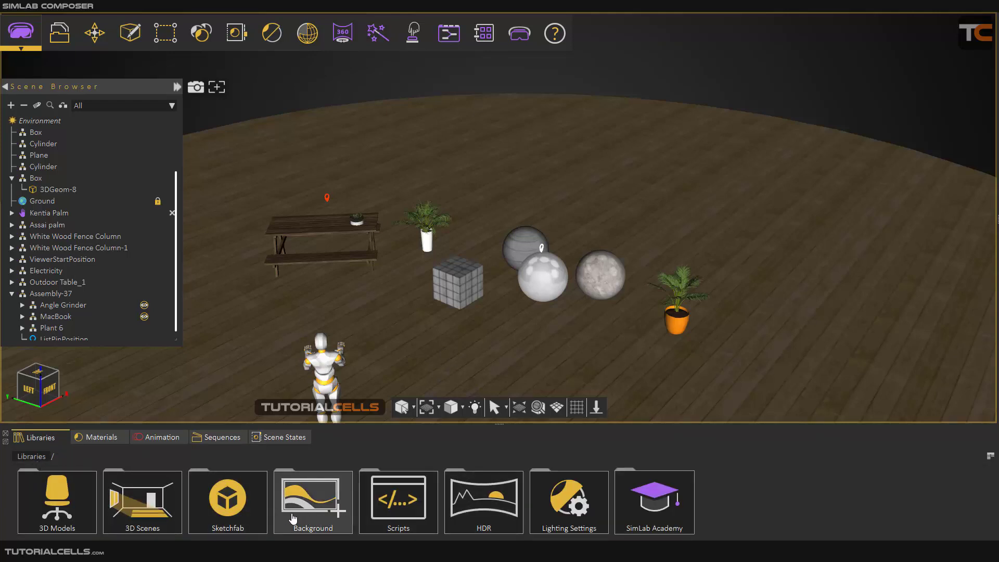
left_click(85, 515)
scroll(317, 502, "down", 5)
left_click(648, 500)
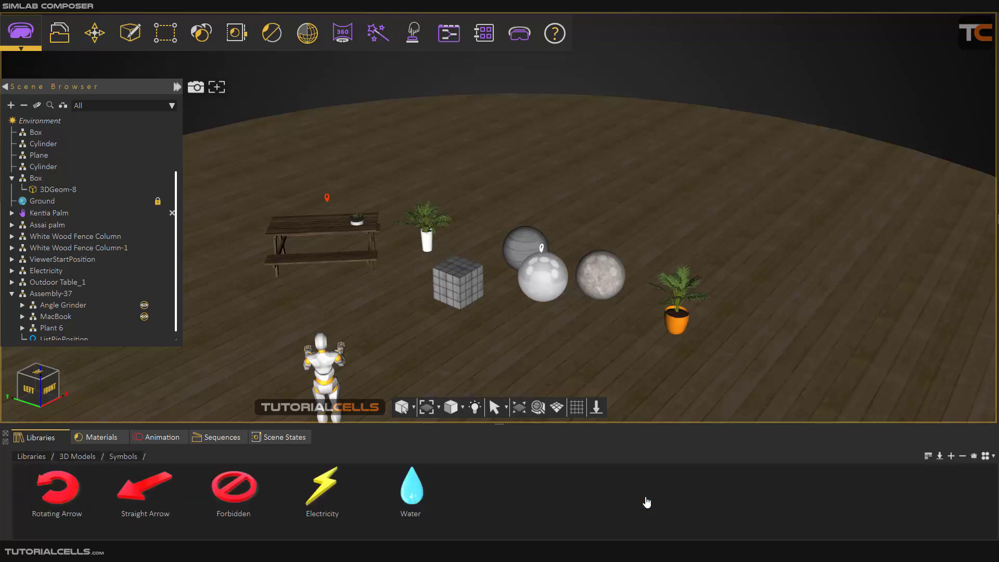
Add the Straight Arrow symbol to the scene and place it on the floor in front of the cube.
left_click_drag(124, 494, 399, 311)
key("s")
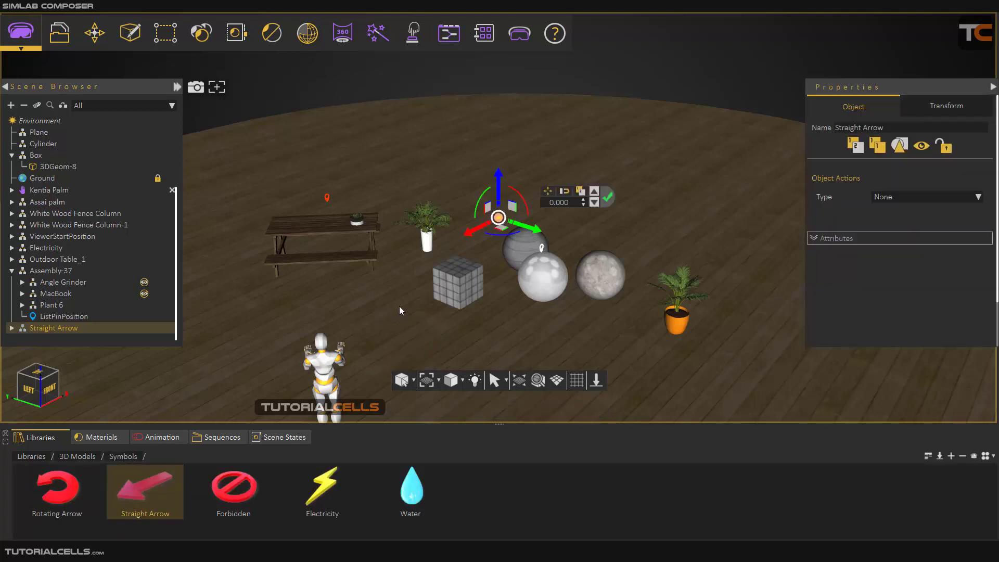
left_click(409, 313)
scroll(409, 314, "up", 3)
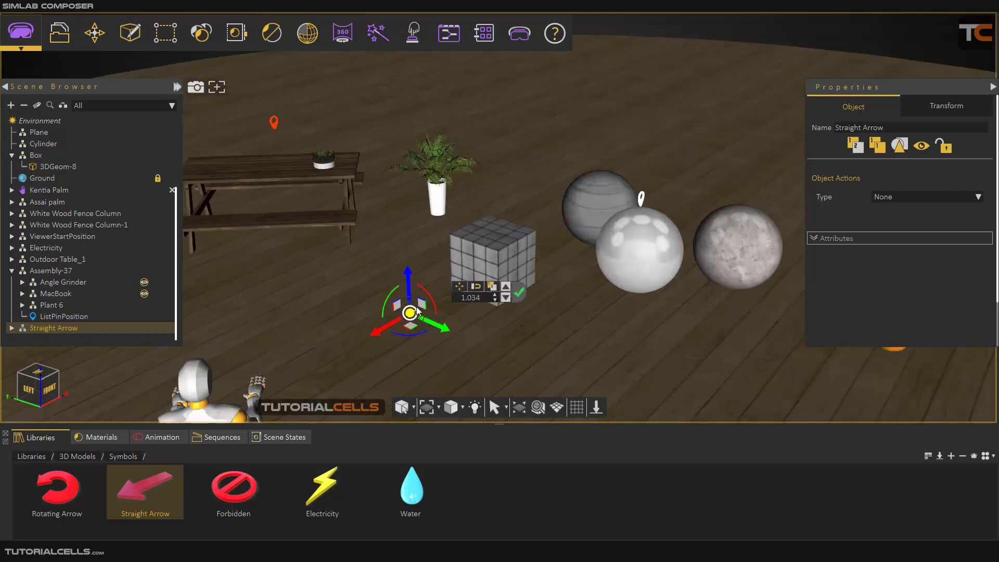
left_click_drag(410, 318, 412, 301)
middle_click_drag(413, 288, 415, 302)
Duplicate the arrow, shift the copy toward the spheres, and rotate it about 87 degrees to point away from the original.
left_click(493, 288)
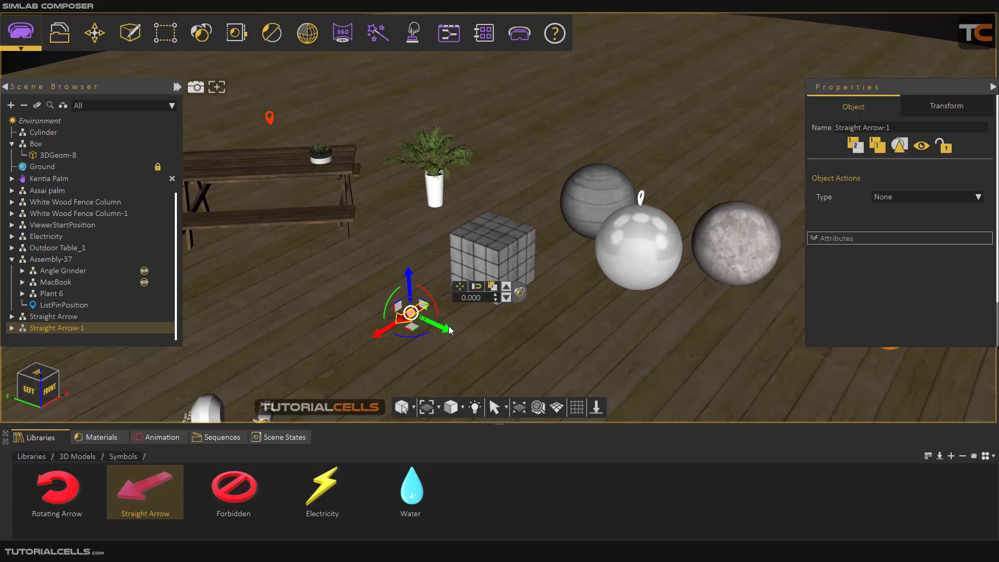
left_click_drag(451, 331, 517, 312)
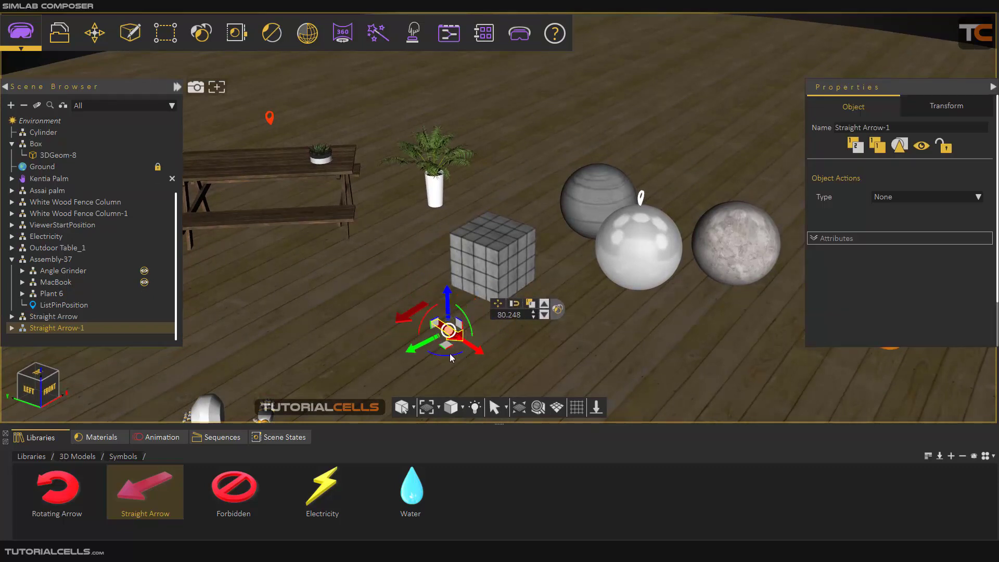
left_click_drag(449, 355, 454, 355)
Duplicate the original arrow, place the copy on its table side, and rotate it about -91 degrees to point the opposite way.
left_click(410, 314)
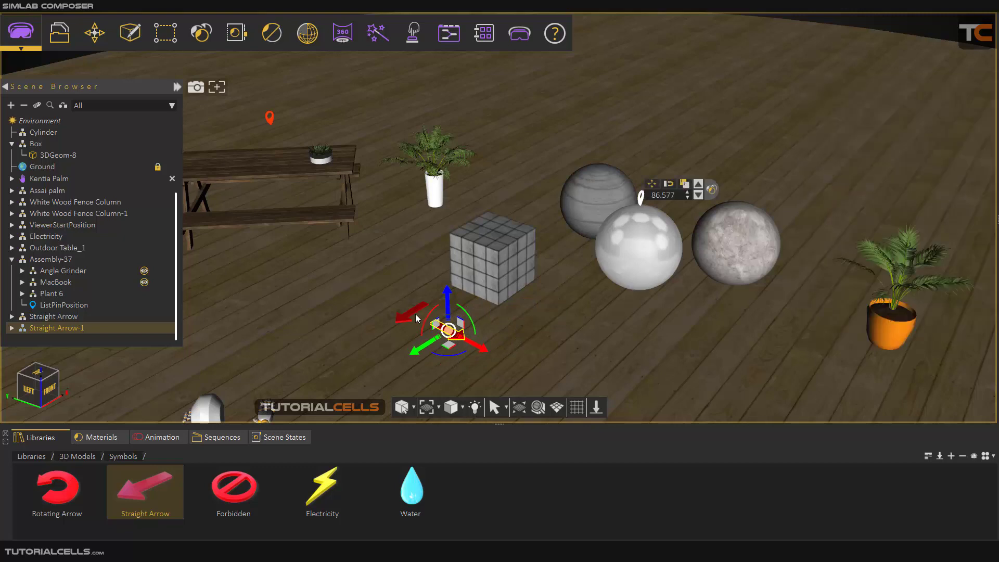
left_click(490, 289)
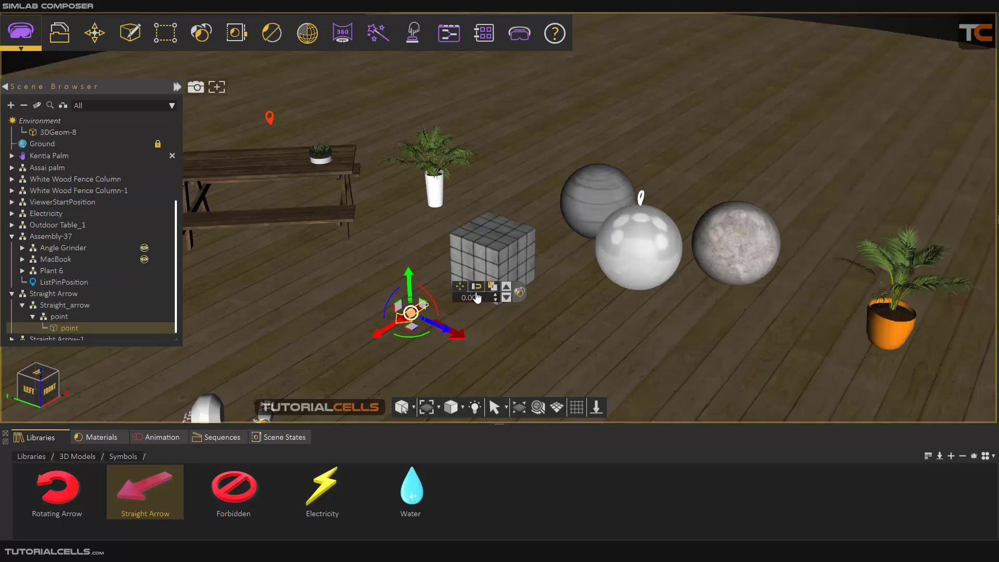
left_click_drag(436, 329, 368, 318)
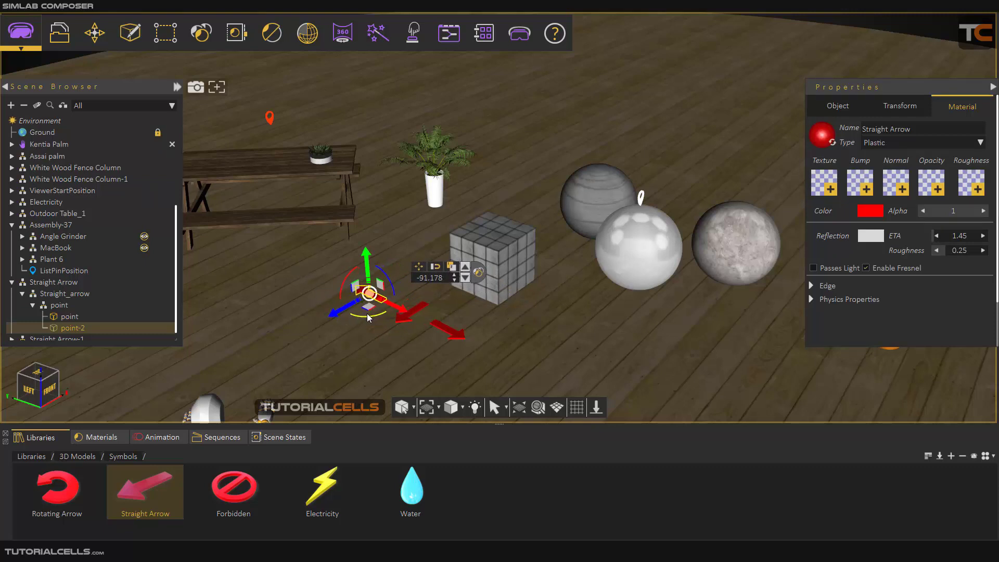
Select all three arrows, raise them together off the floor, and turn the middle one about 95 degrees to point upward.
left_click(401, 318)
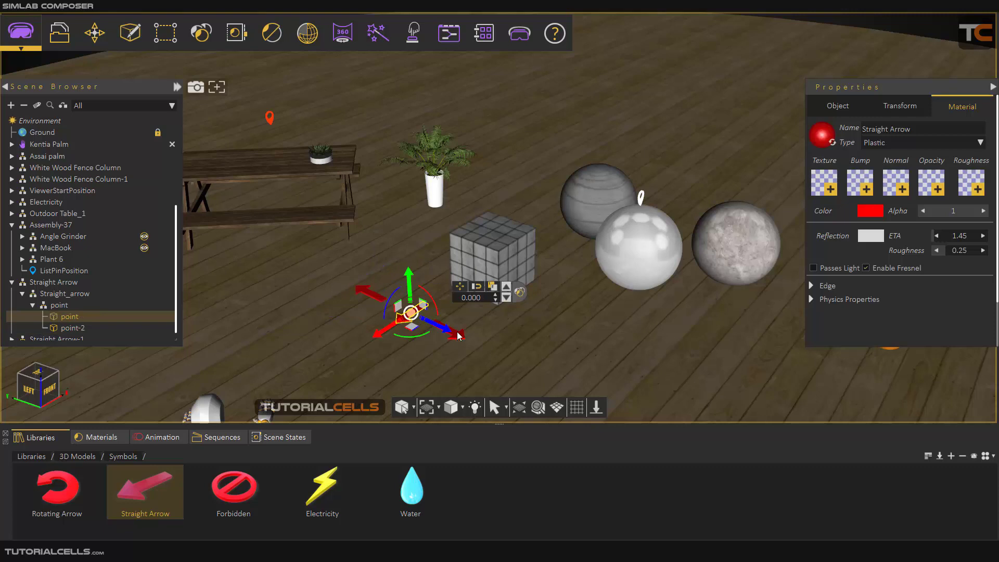
left_click(457, 334)
left_click(404, 318, "ctrl")
left_click(373, 299, "ctrl")
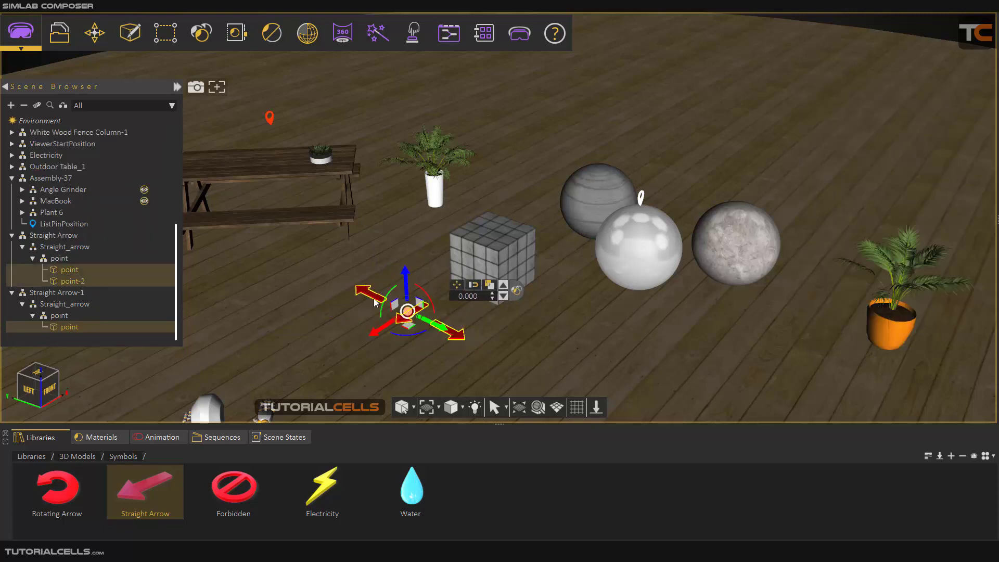
mouse_move(405, 286)
left_mouse_down()
mouse_move(405, 265)
mouse_move(395, 266)
mouse_move(448, 236)
mouse_move(395, 273)
left_mouse_up()
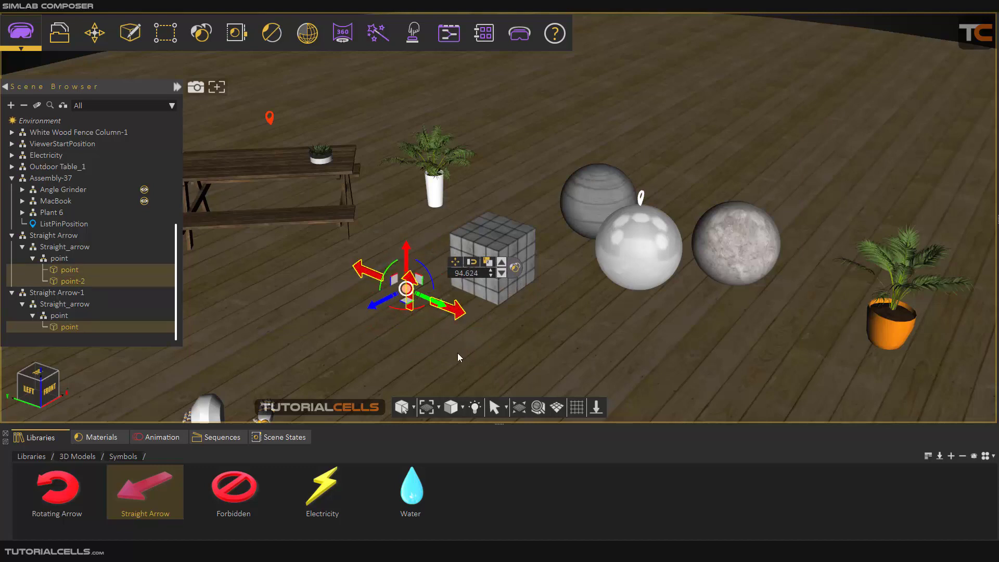
Give the arrow on the spheres' side a Play Sequence action that runs sequence s3.
left_click(455, 311)
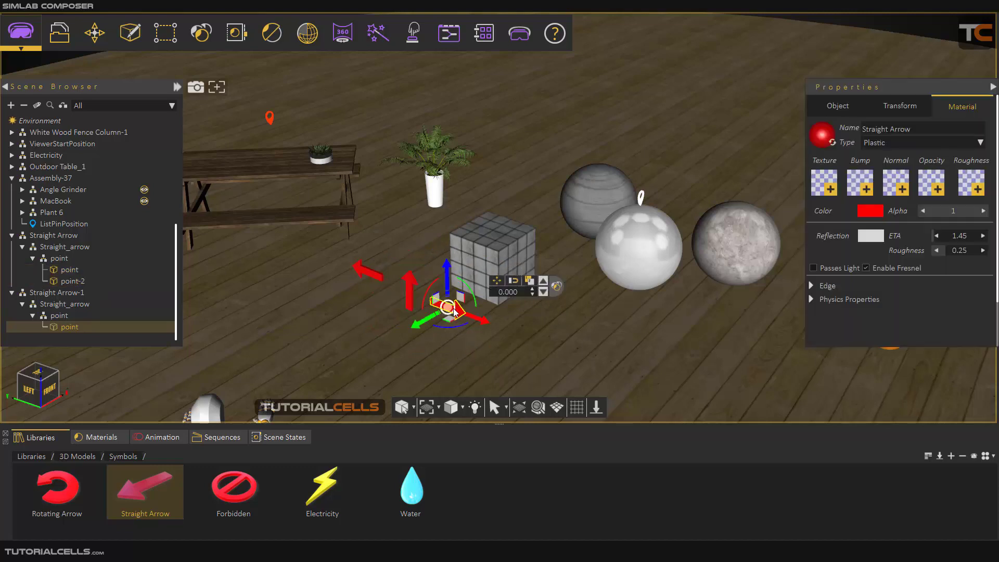
left_click(411, 287)
left_click(370, 272)
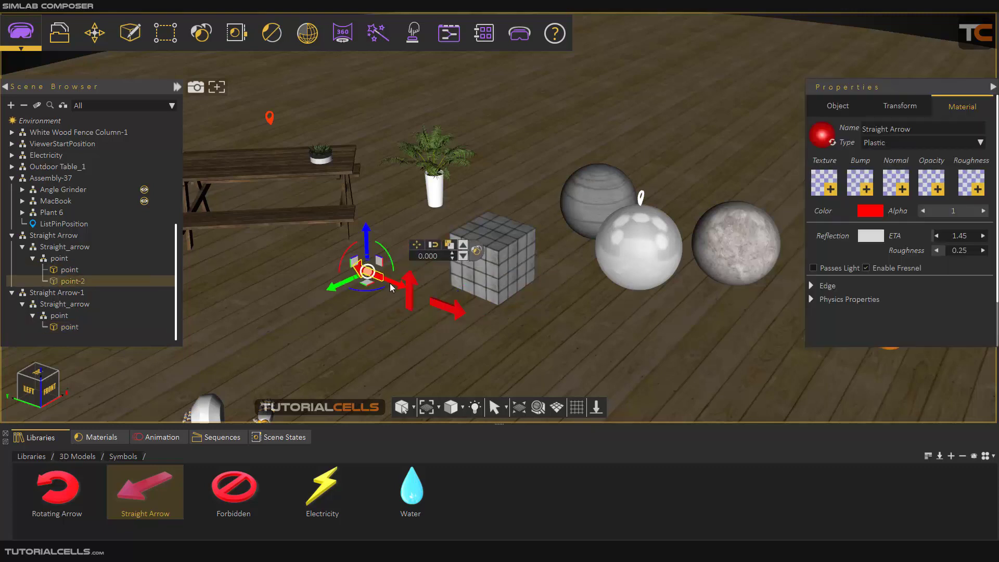
left_click(411, 294)
left_click(454, 312)
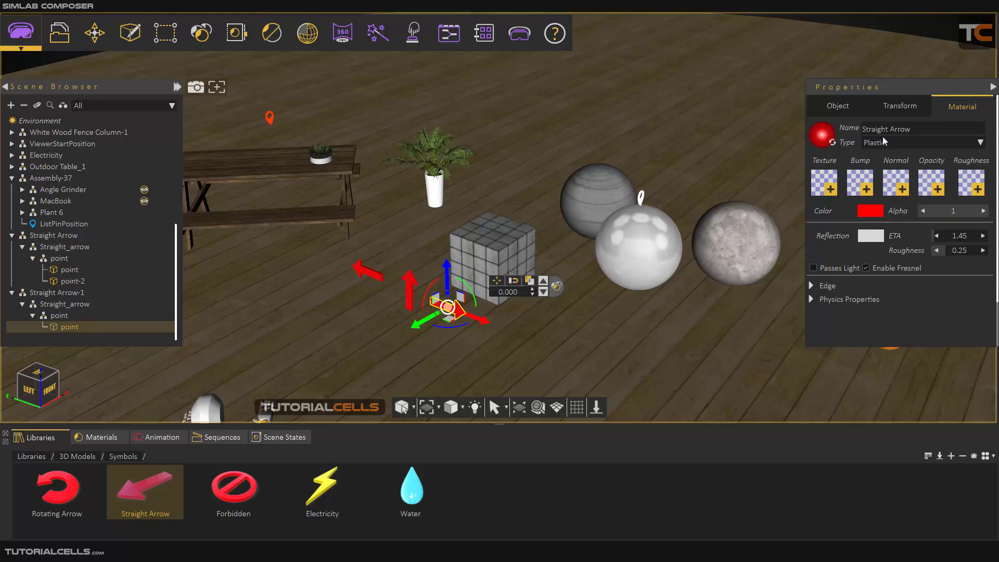
left_click(848, 106)
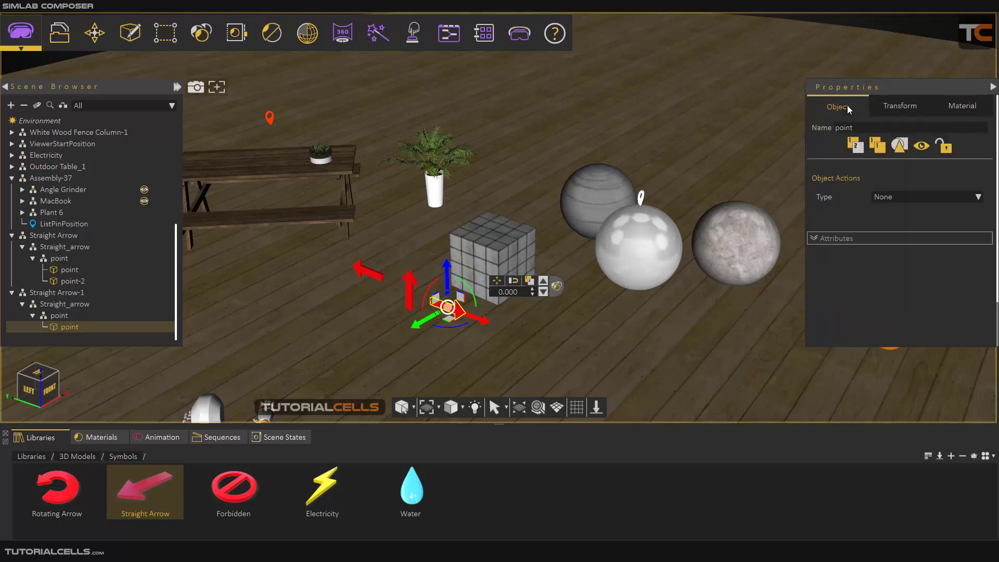
left_click(900, 197)
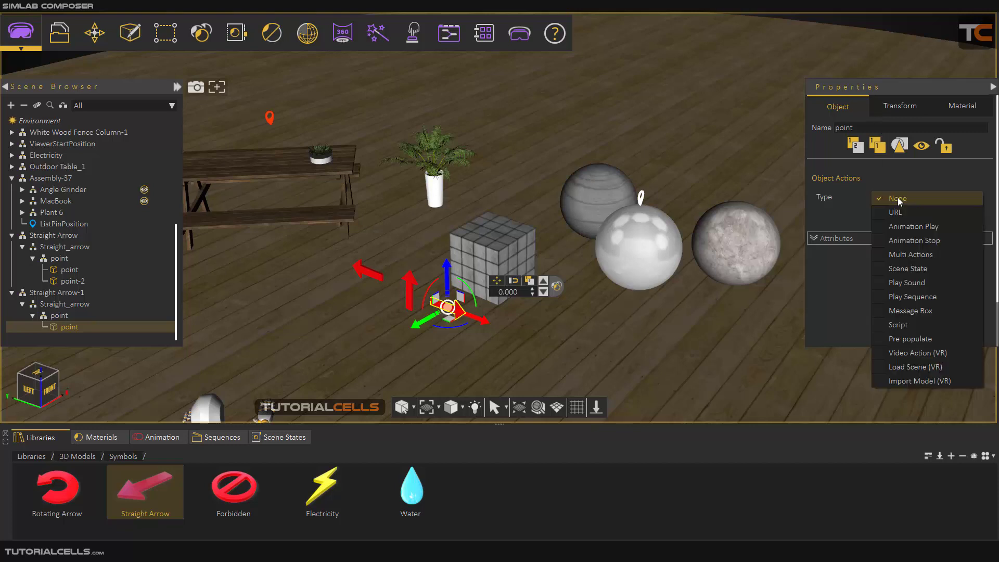
left_click(913, 297)
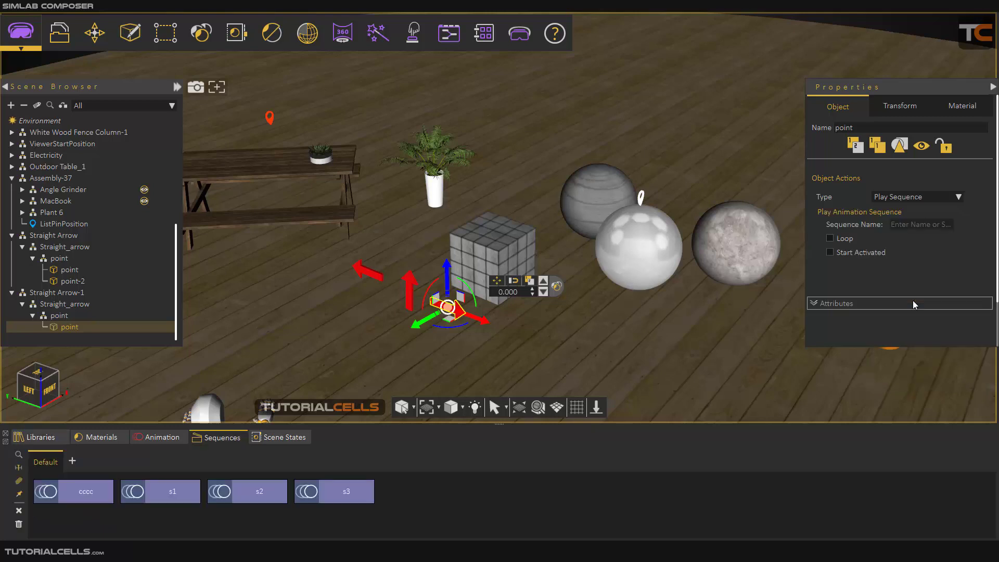
left_click(336, 492)
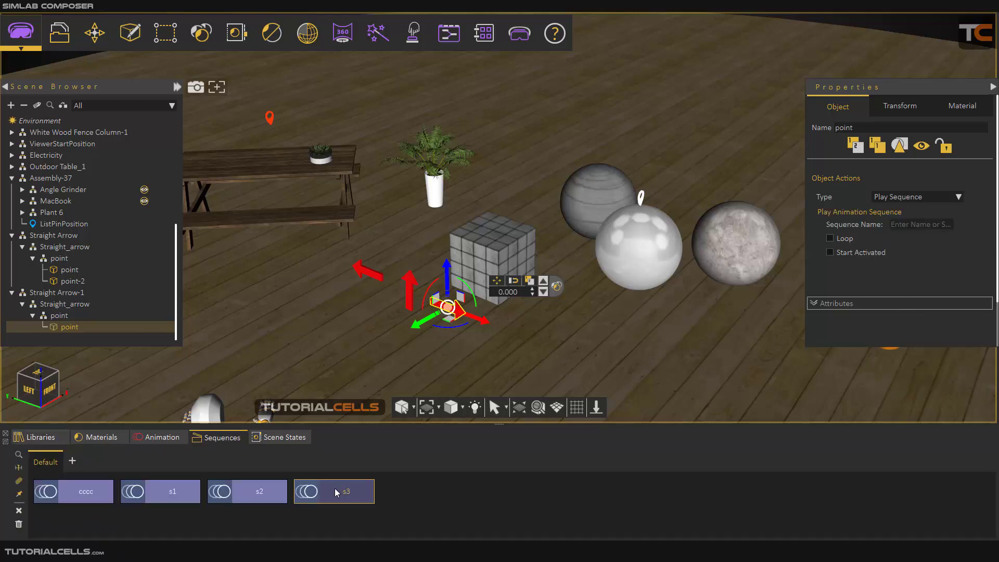
double_click(336, 490)
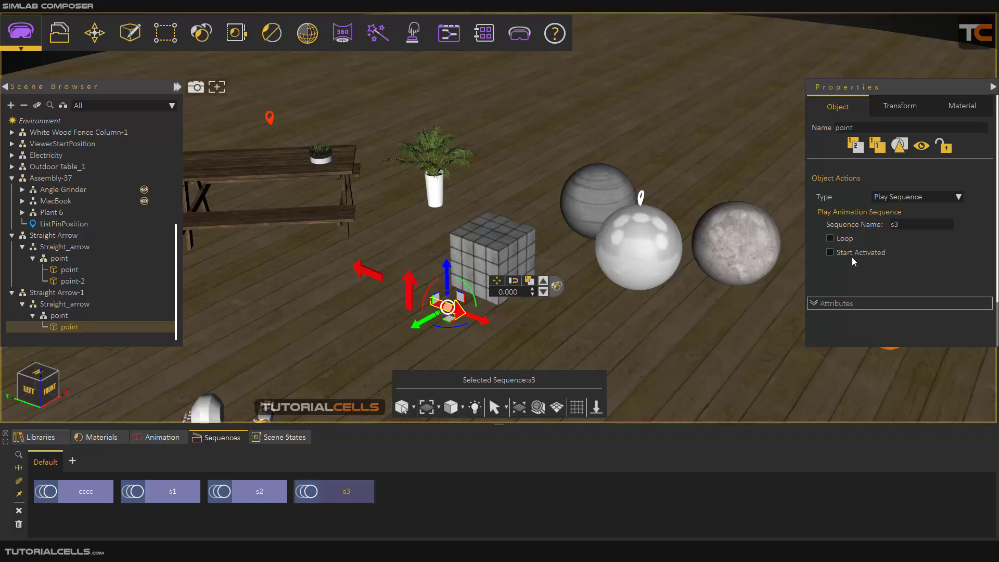
Assign a Play Sequence action with sequence s1 to the middle, upward-pointing arrow.
left_click(410, 293)
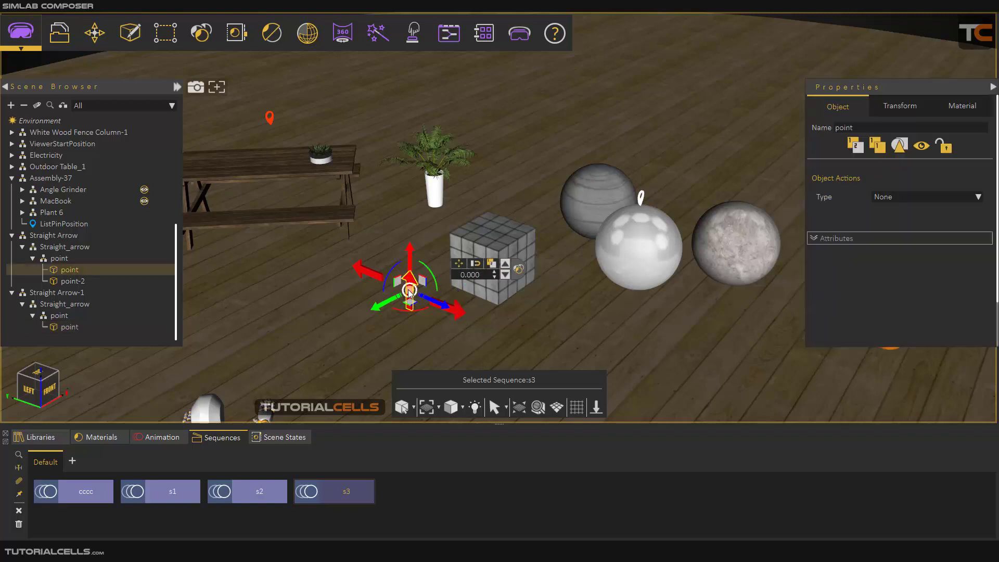
left_click(881, 203)
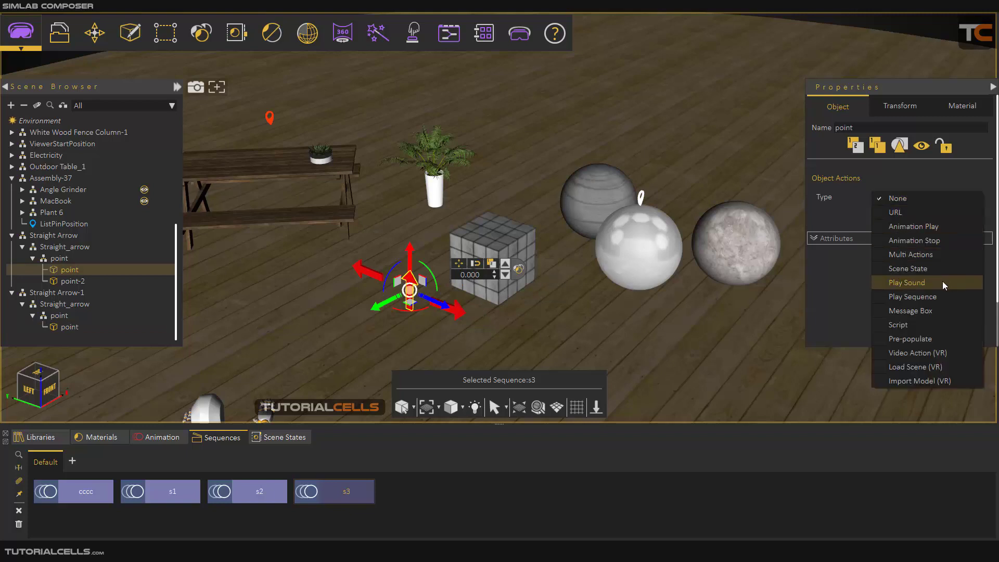
left_click(937, 297)
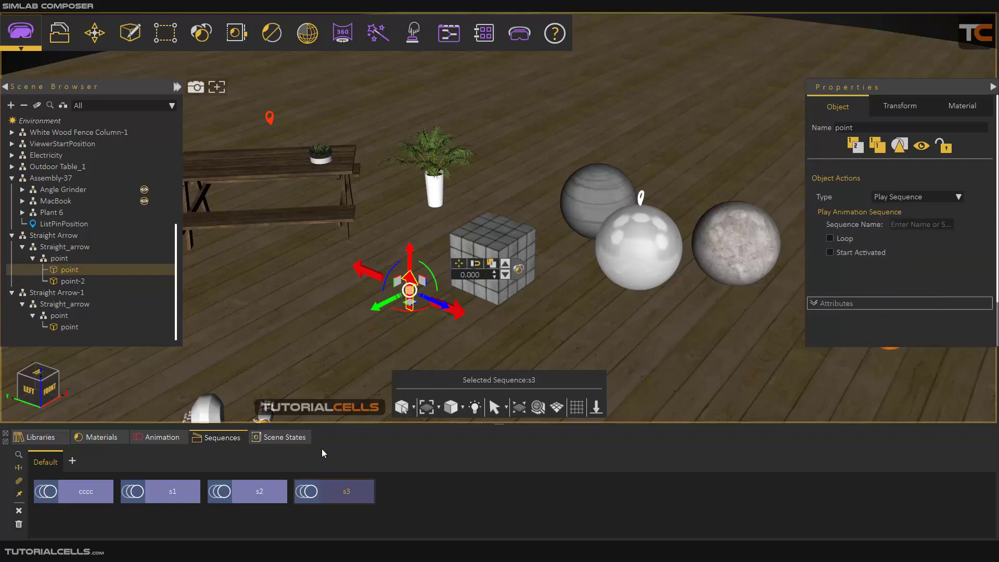
left_click(188, 493)
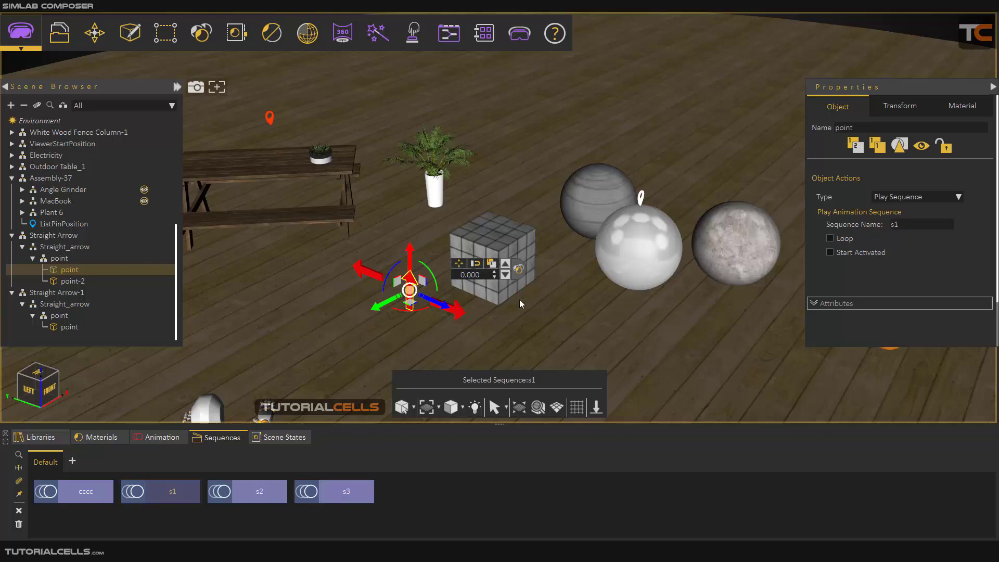
Set the table-side arrow's object action to Play Sequence using sequence s2.
left_click(376, 281)
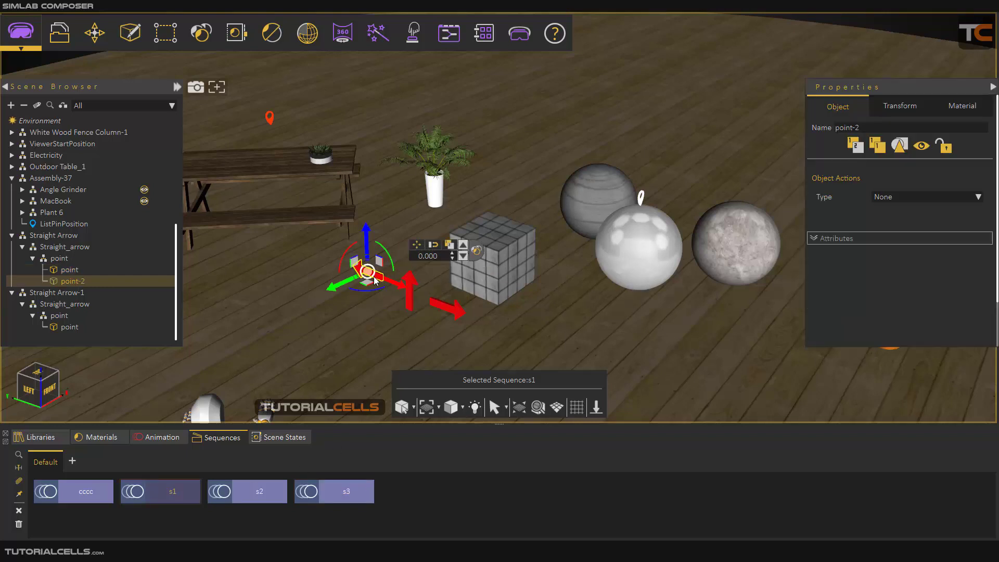
left_click(902, 199)
left_click(920, 291)
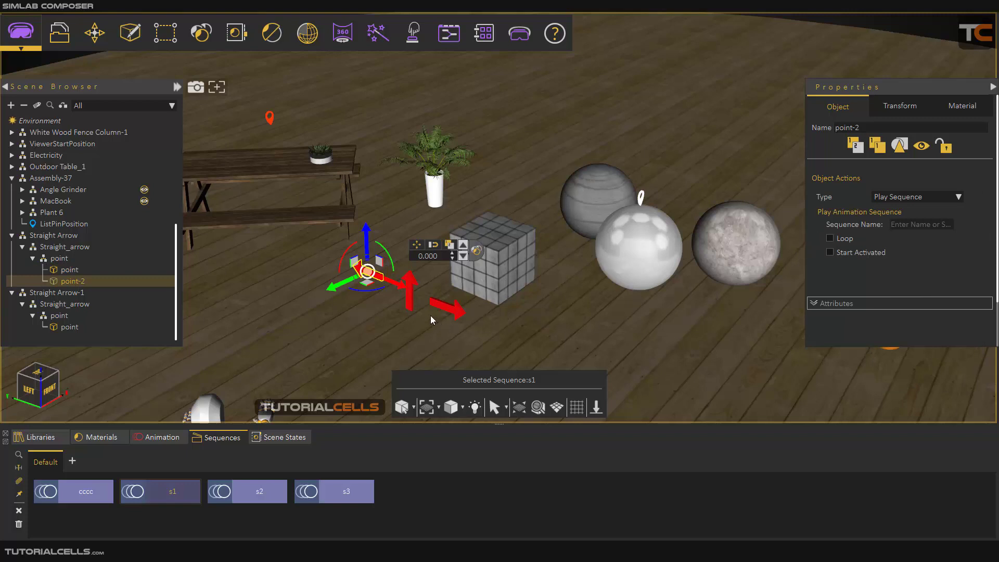
left_click(238, 494)
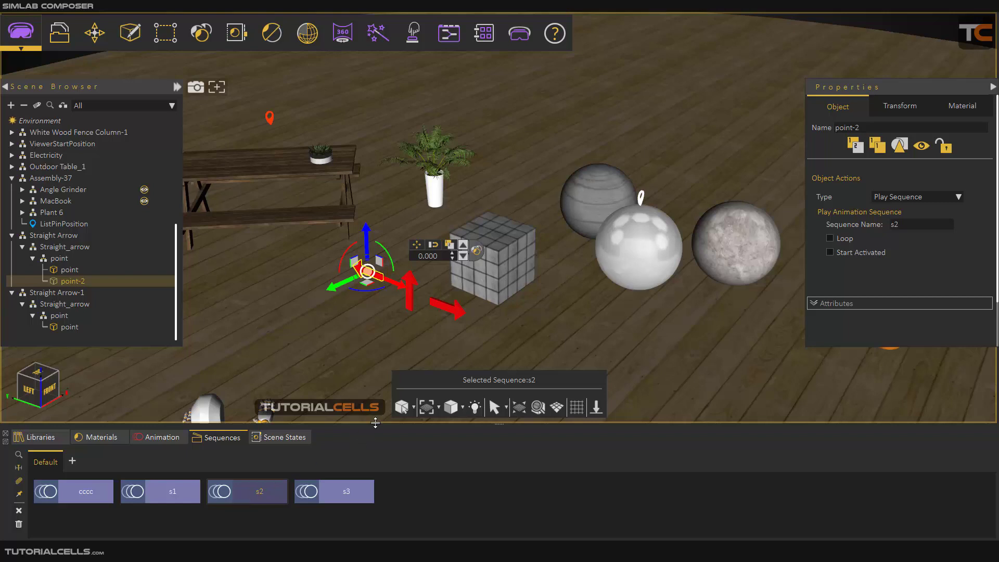
Show the scene in the VR viewer, trigger the three arrows to test their cube animations, and close the viewer.
left_click(519, 33)
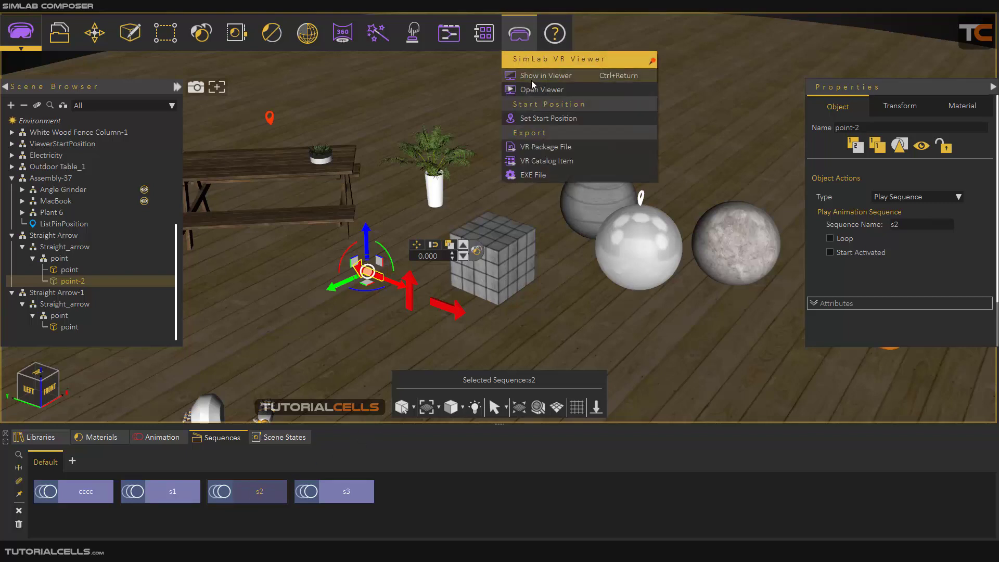
left_click(534, 78)
left_click(401, 235)
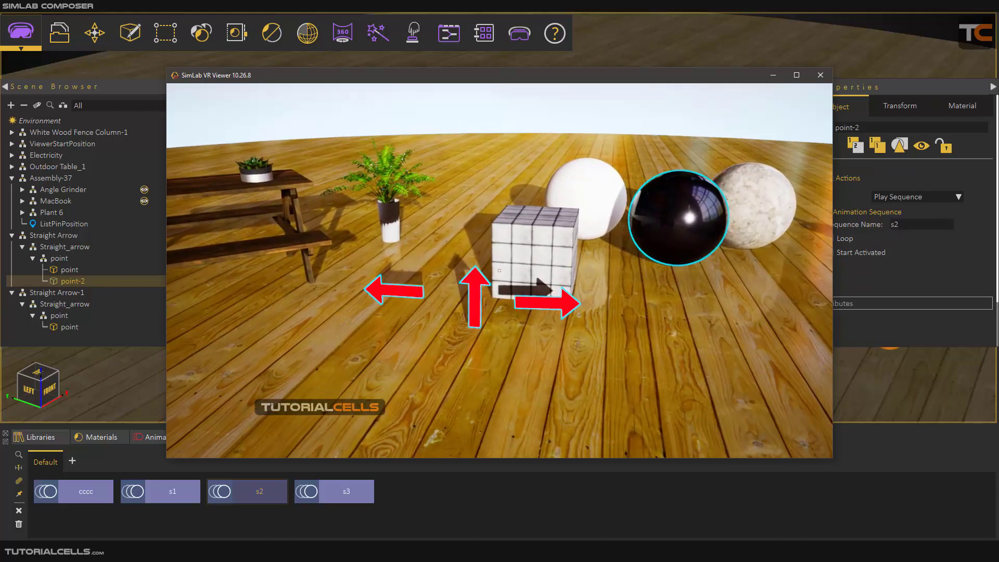
left_click(499, 270)
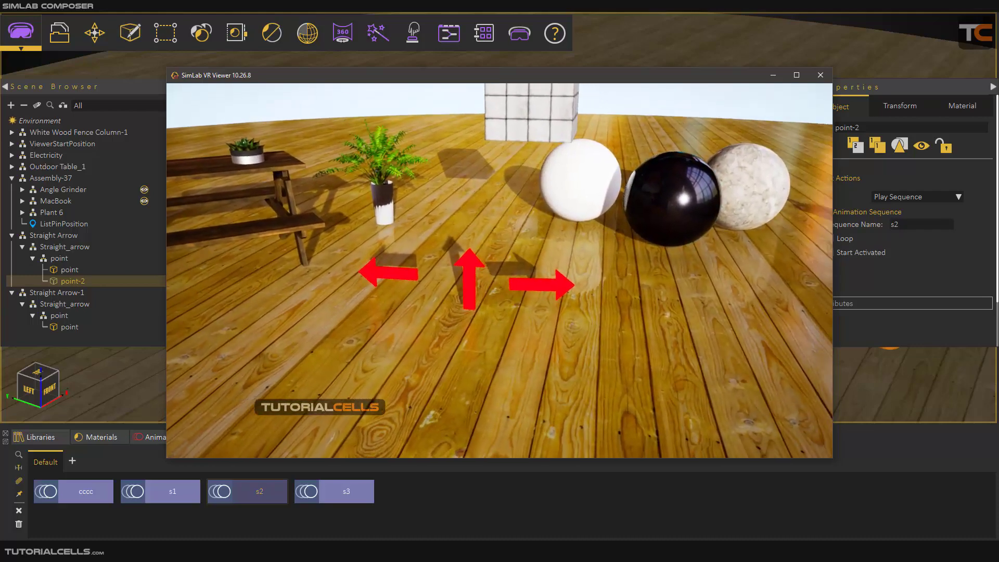
left_click(500, 270)
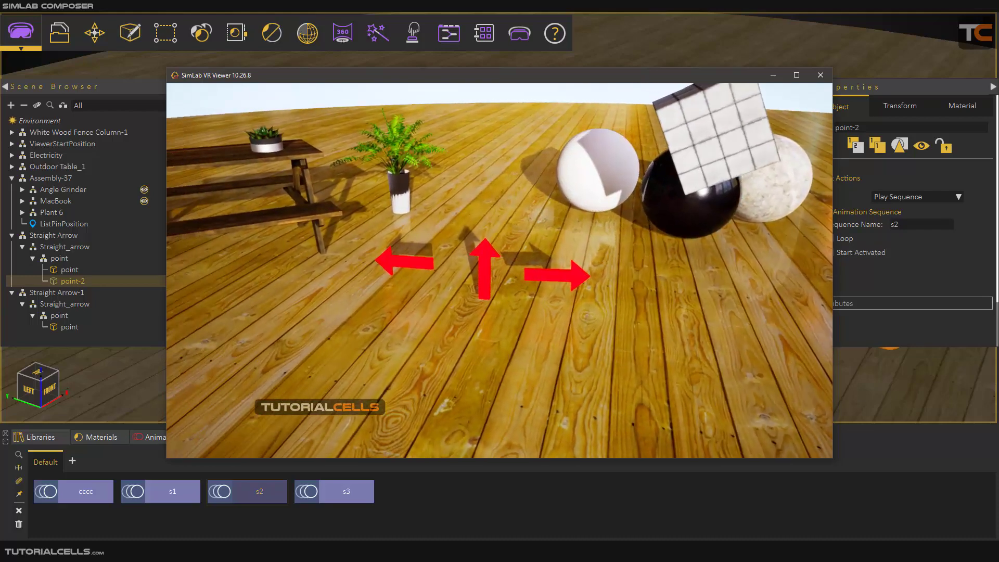
left_click(499, 271)
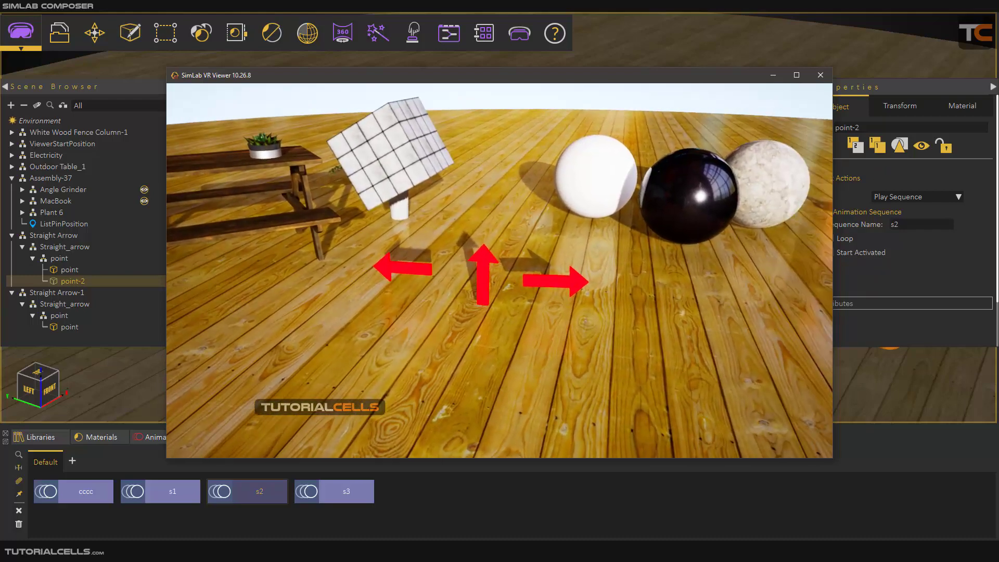
key("Escape")
left_click(507, 295)
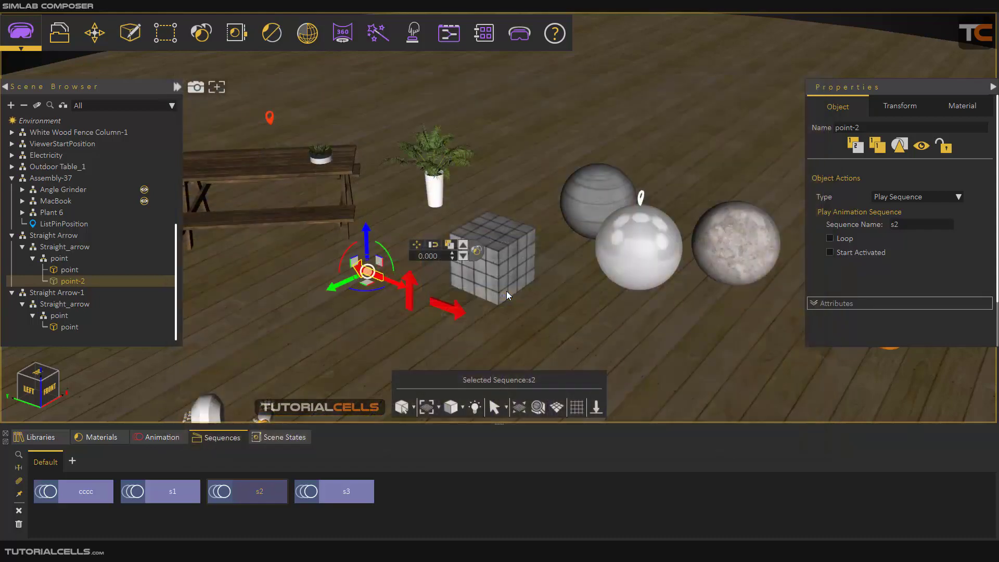
left_click(411, 282)
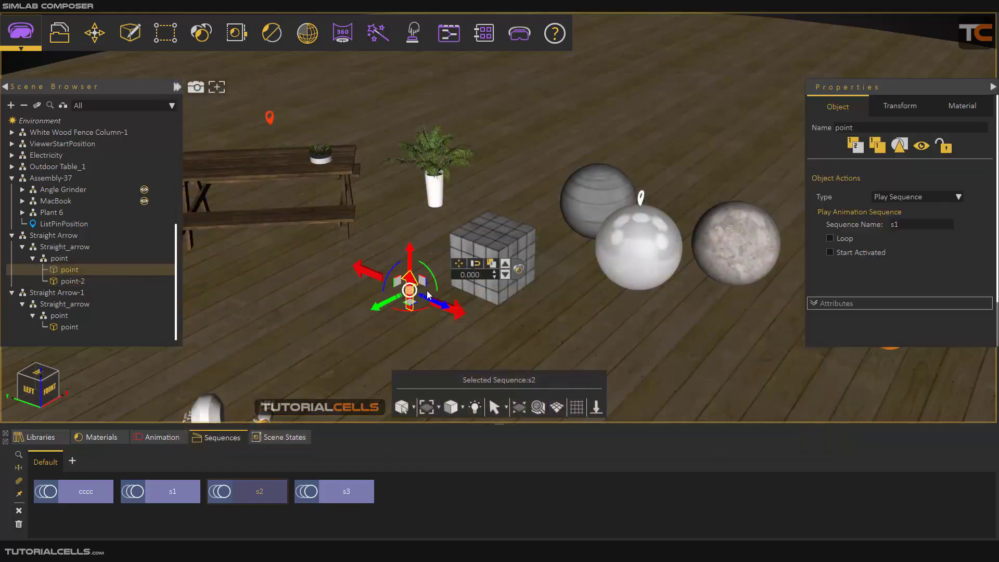
left_click(367, 277)
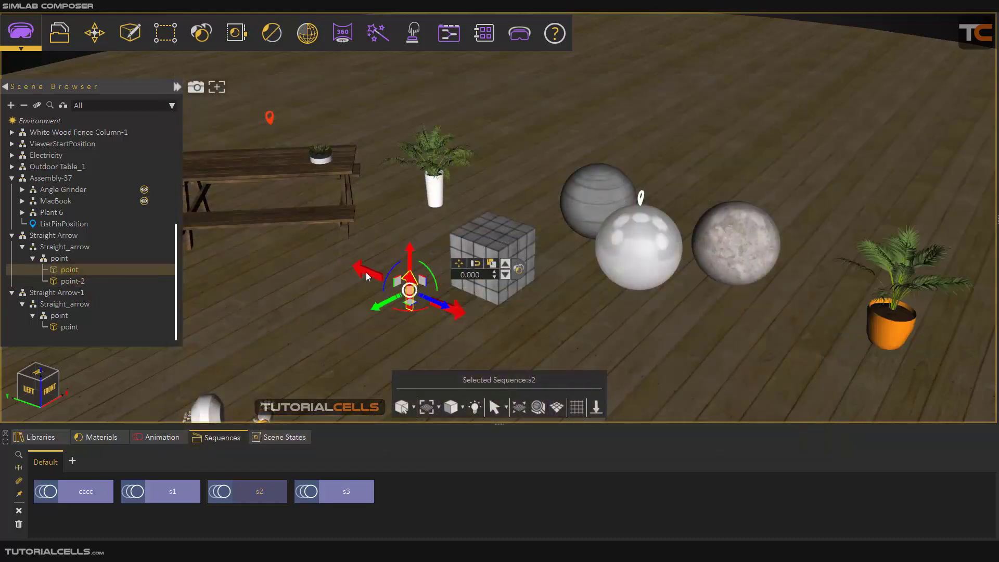
scroll(461, 282, "up", 3)
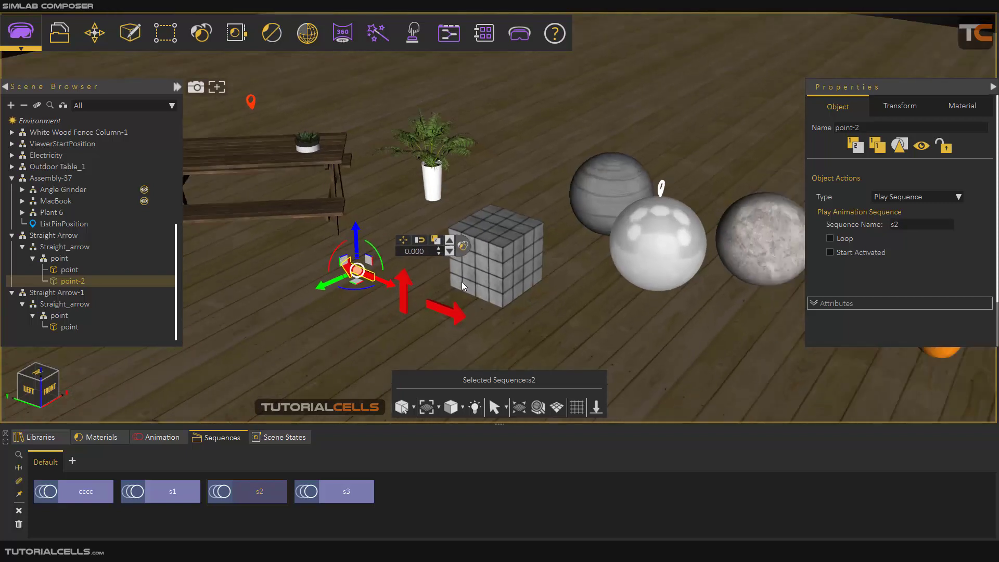
Add the cube as a Visualize Scene Options trigger, place its list pin on the cube, and raise the pin about 0.06.
left_click(499, 233)
left_click(413, 32)
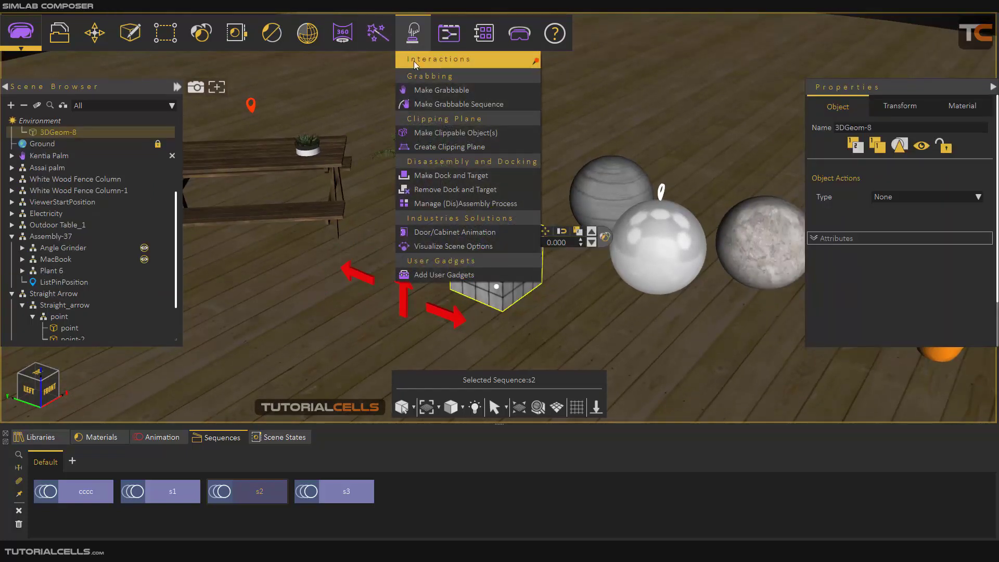
left_click(424, 246)
left_click_drag(538, 115, 177, 85)
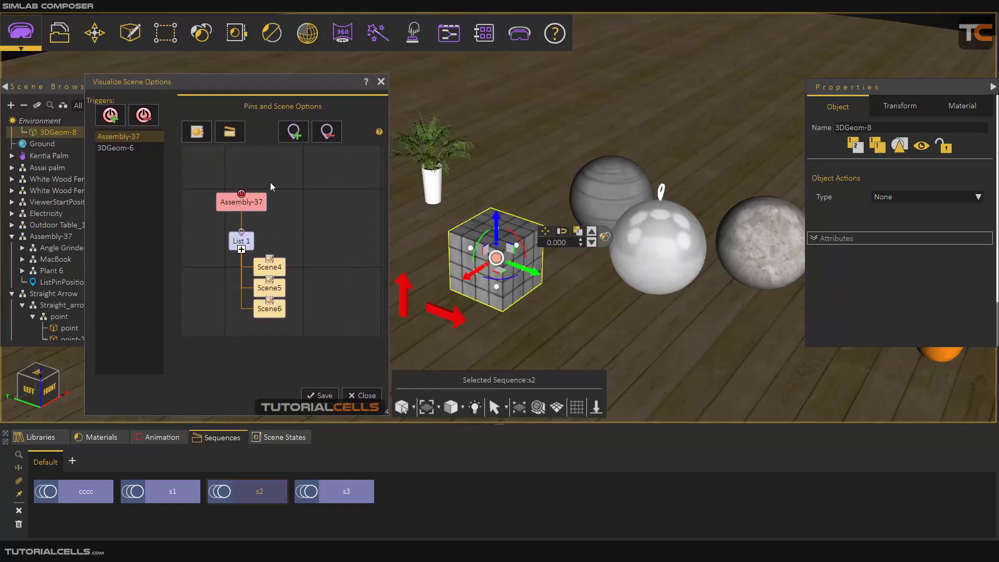
left_click(110, 114)
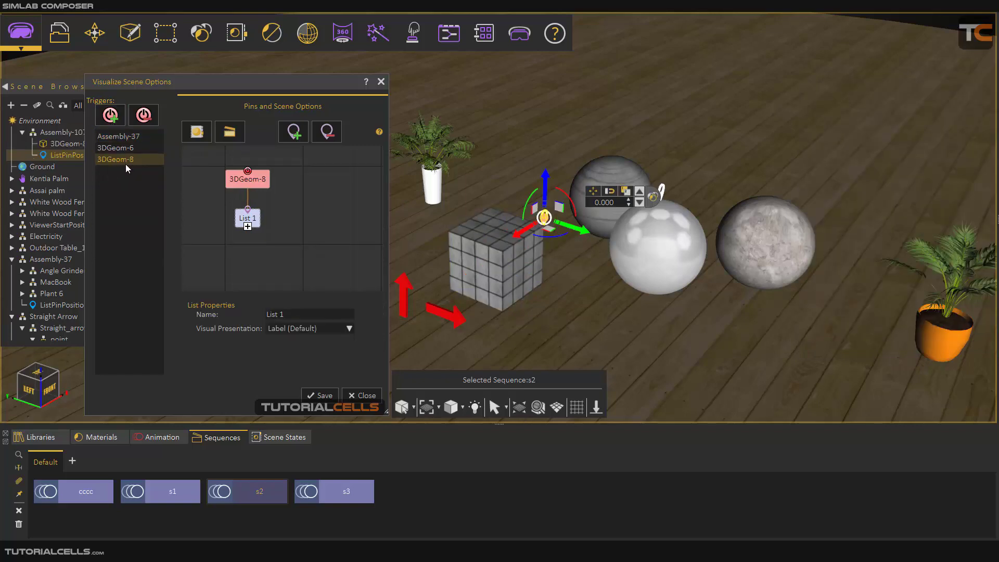
left_click(494, 227)
left_click_drag(496, 191, 492, 167)
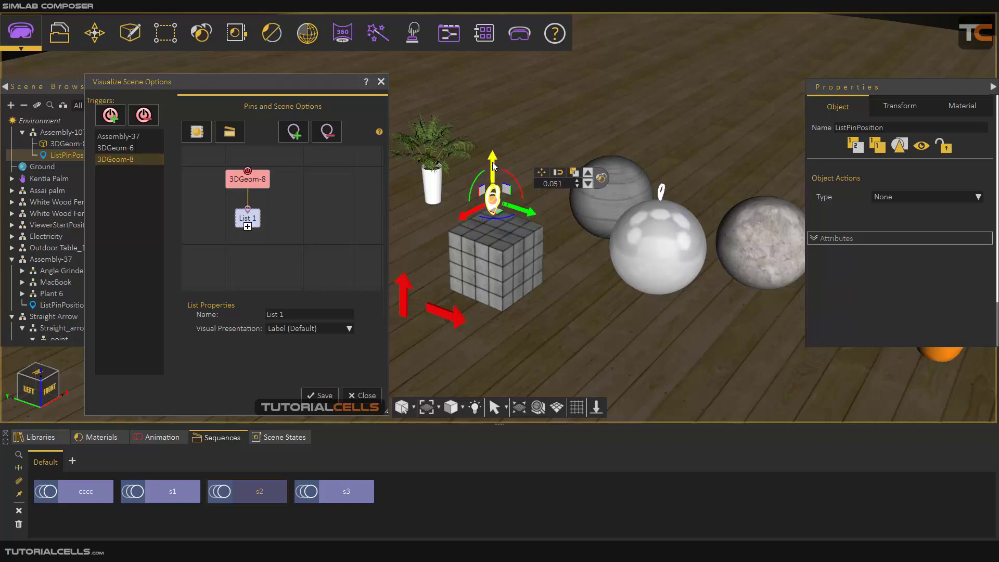
Add sequences s1, s2 and s3 to List 1 of the cube's trigger.
left_click(119, 160)
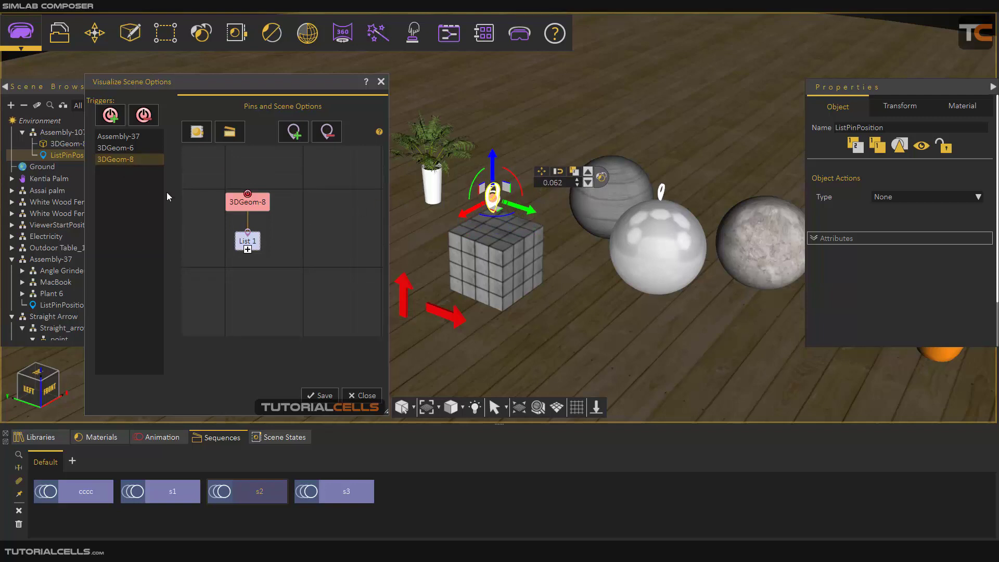
left_click(237, 139)
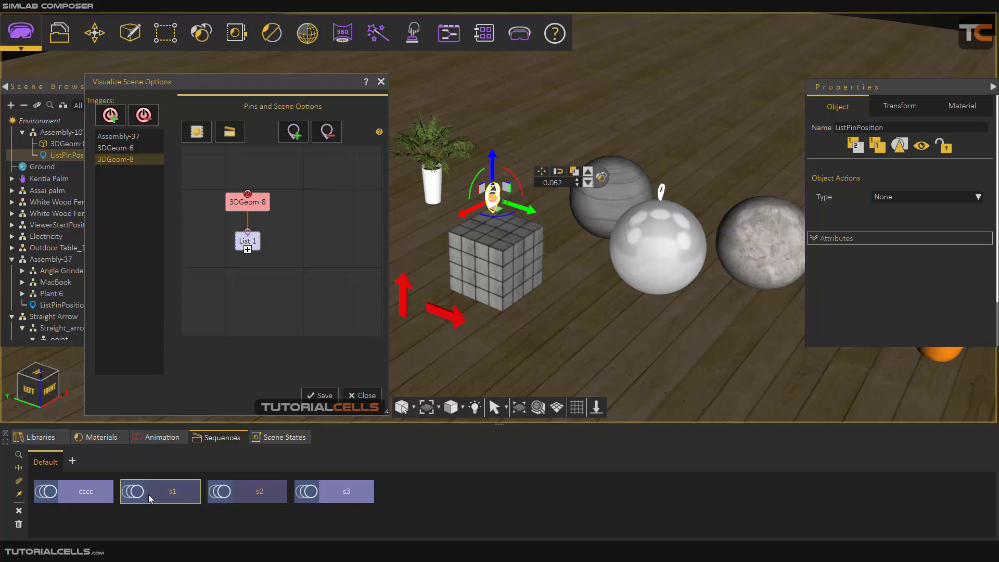
left_click_drag(149, 494, 248, 246)
left_click_drag(250, 479, 259, 221)
left_click_drag(359, 491, 253, 221)
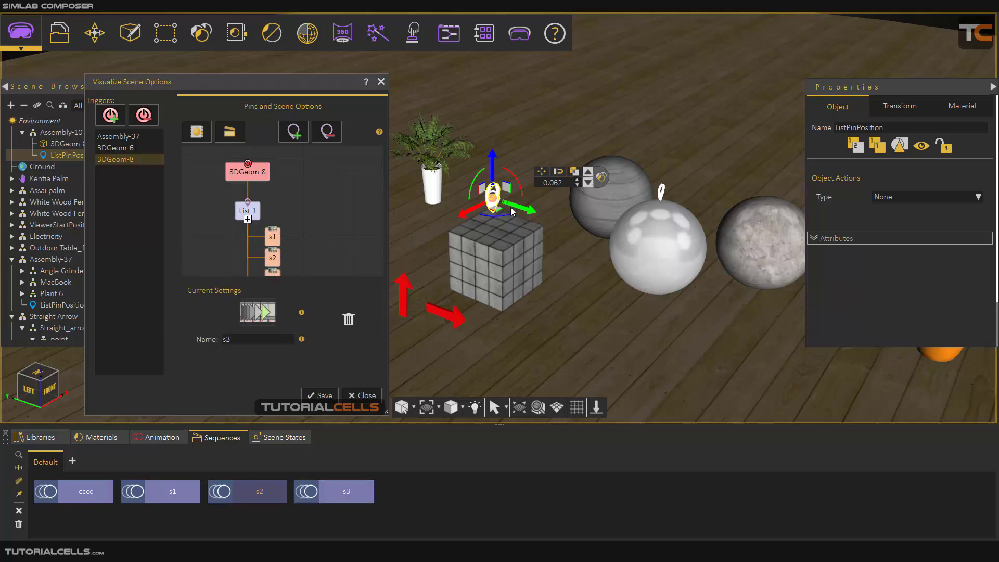
Set the object action of the arrow on the spheres' side to None.
scroll(476, 254, "down", 1)
middle_click_drag(476, 254, 570, 244)
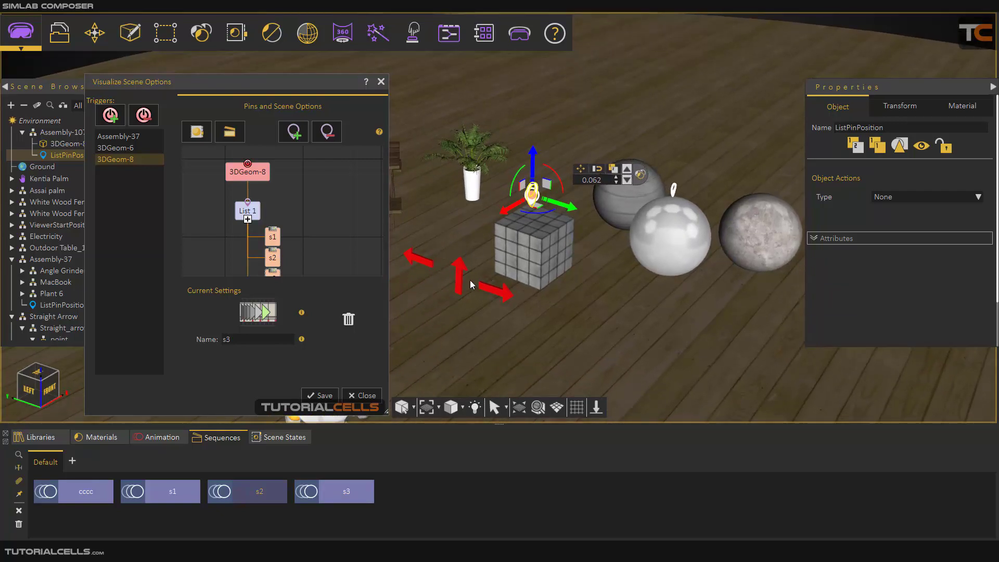
left_click(502, 296)
left_click(927, 201)
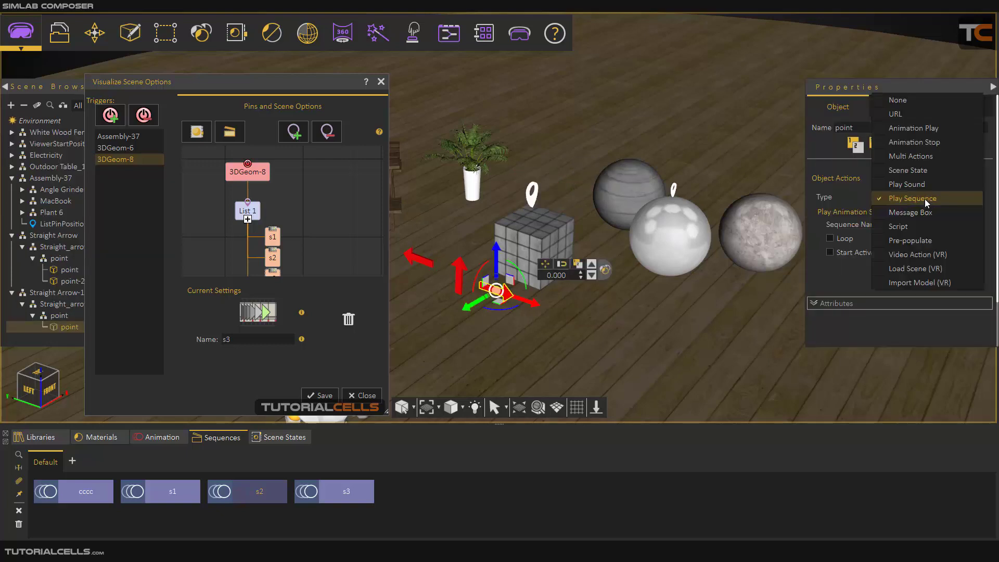
left_click(897, 100)
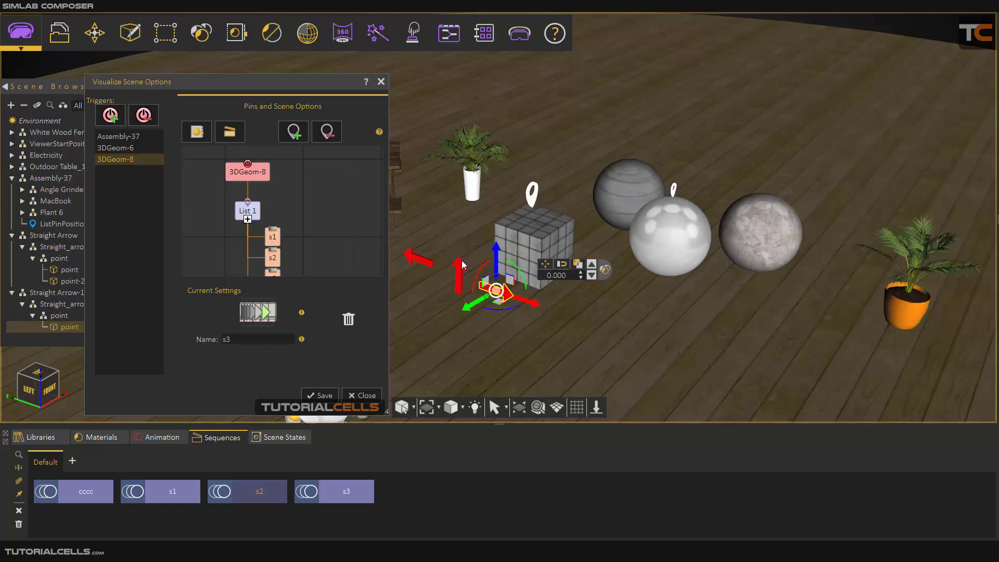
Set the object action type to None for the upward arrow and for the arrow on the table's side.
left_click(462, 264)
left_click(928, 201)
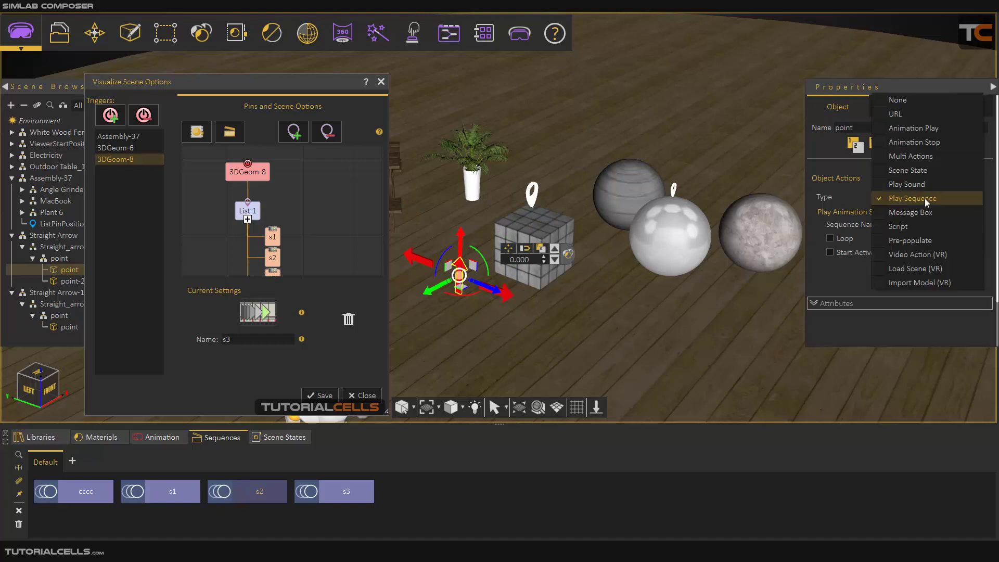
left_click(898, 102)
left_click(422, 267)
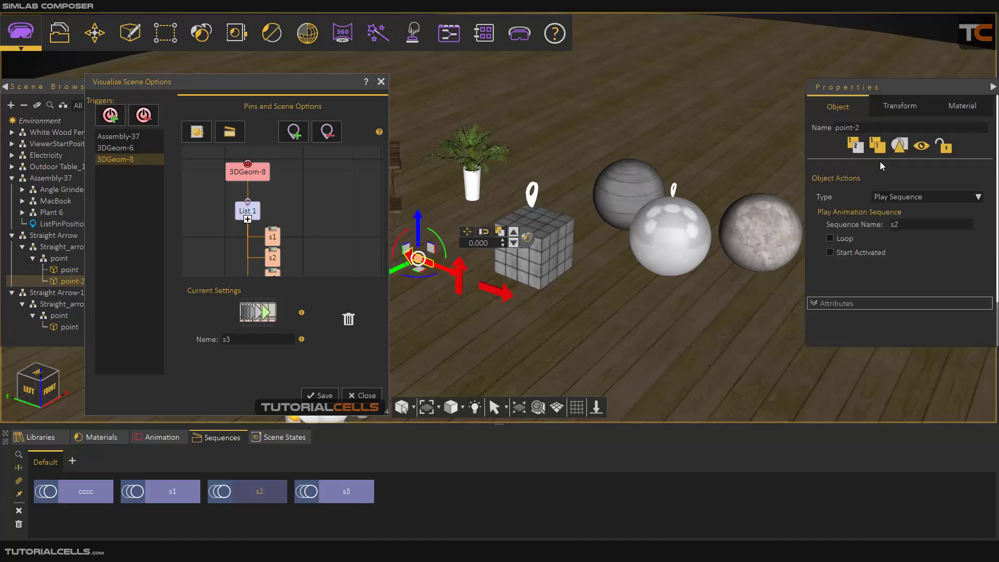
left_click(924, 197)
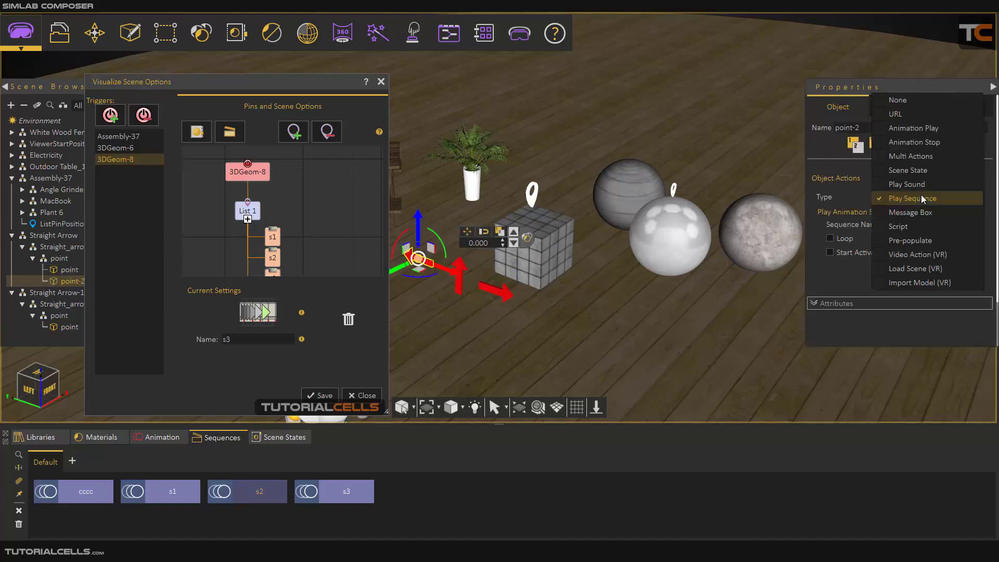
left_click(906, 106)
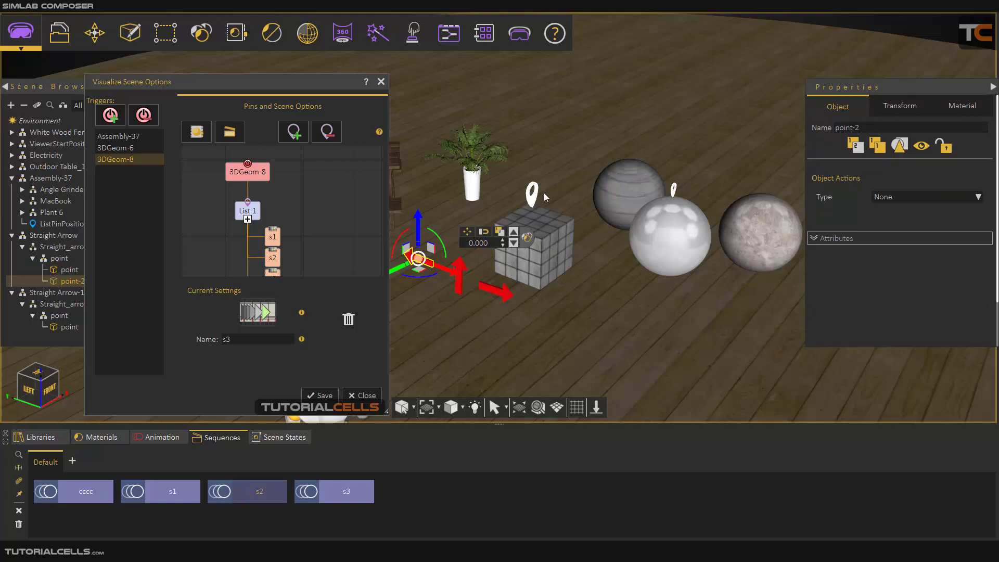
Set the Visual Presentation of List 1 on the cube's trigger to Model from 3D Scene.
scroll(290, 255, "down", 1)
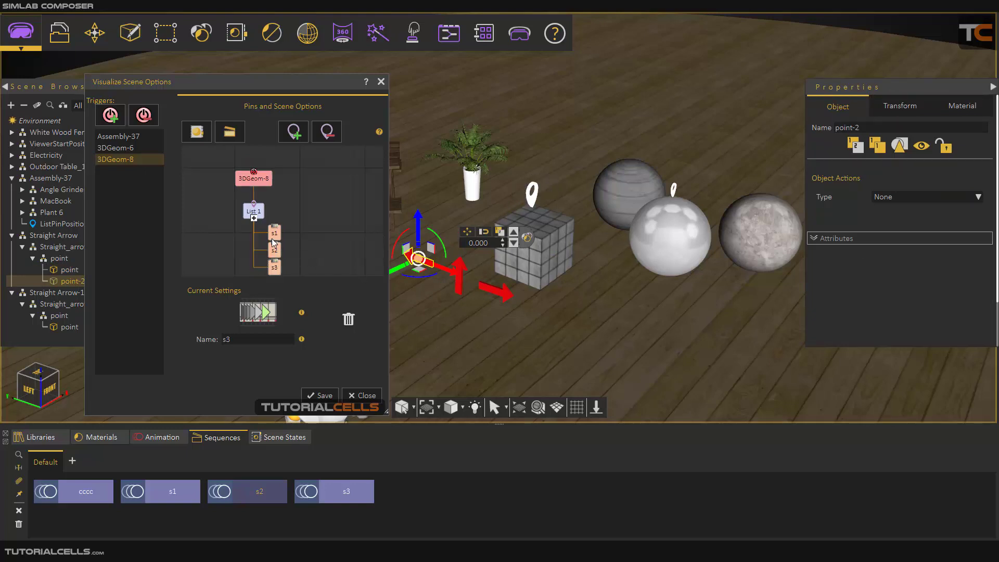
left_click(275, 237)
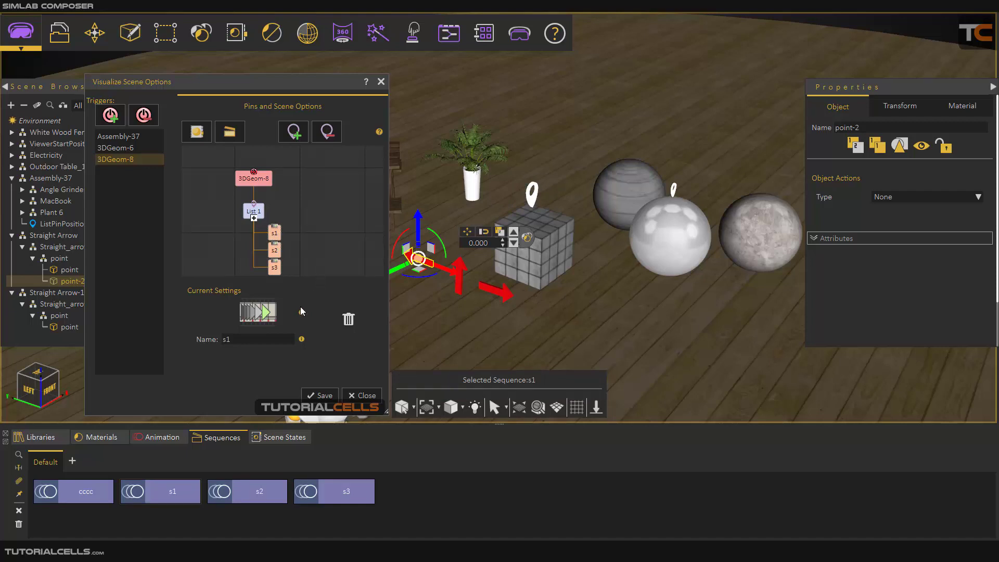
scroll(430, 281, "up", 3)
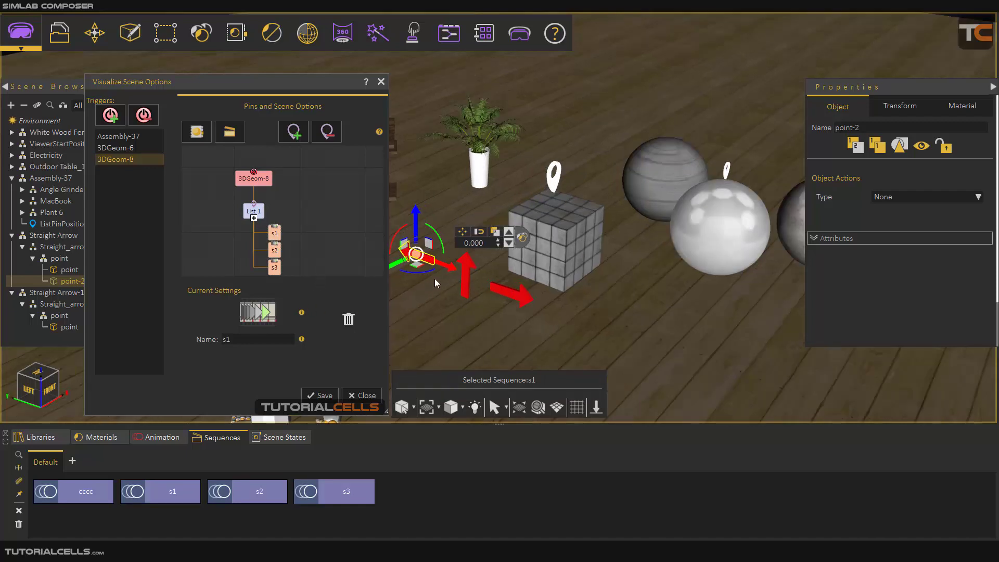
middle_click_drag(478, 282, 522, 285)
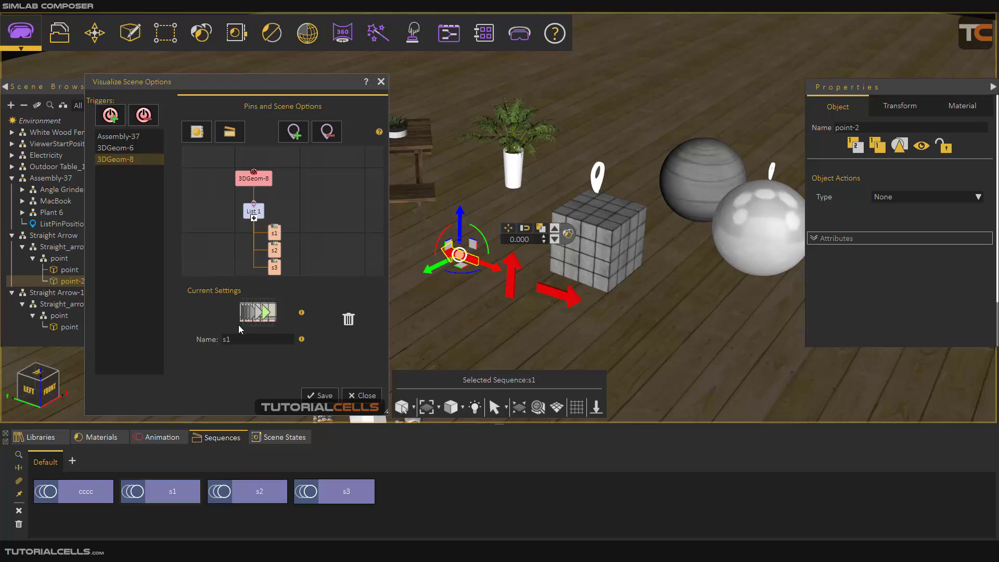
left_click(254, 212)
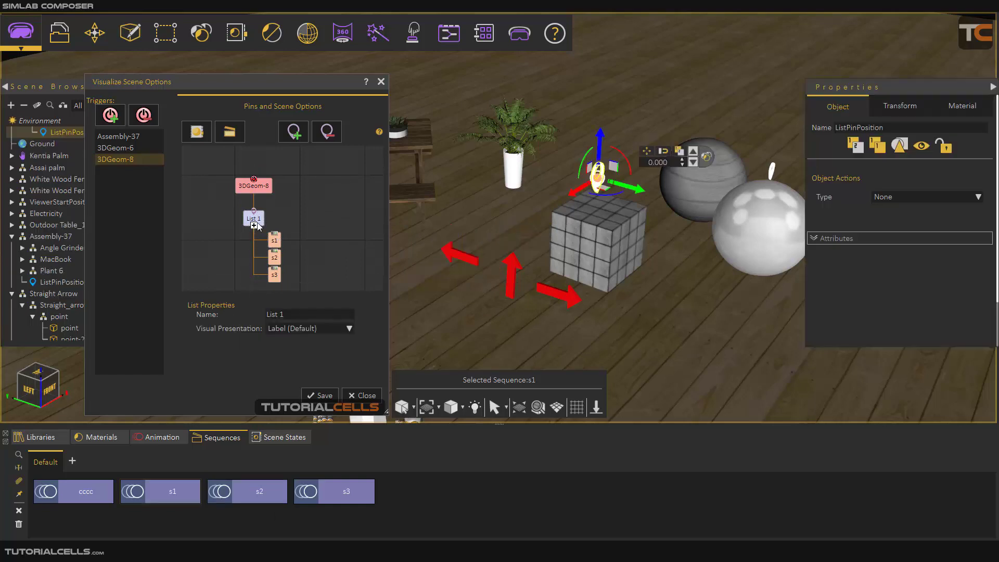
left_click(287, 330)
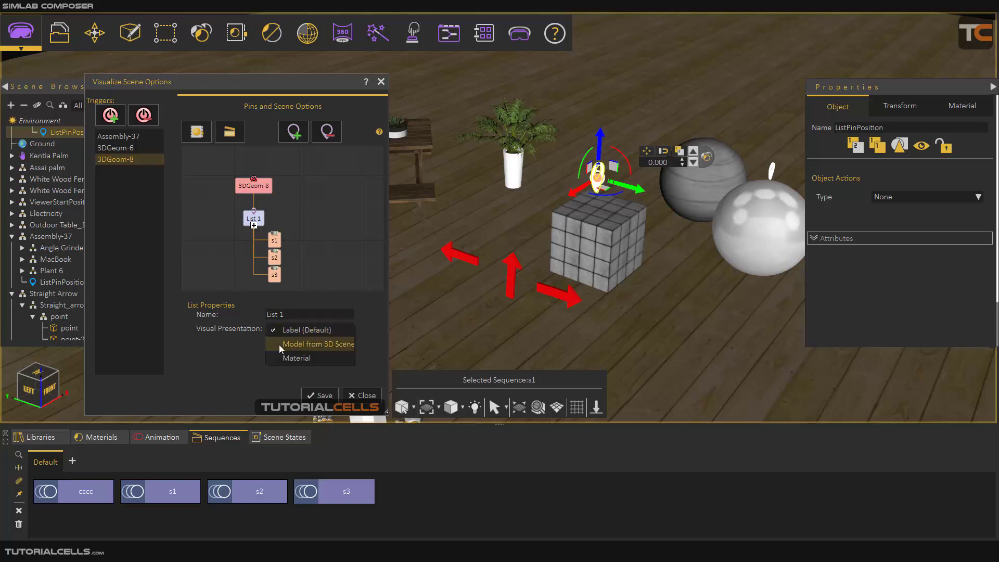
left_click(279, 344)
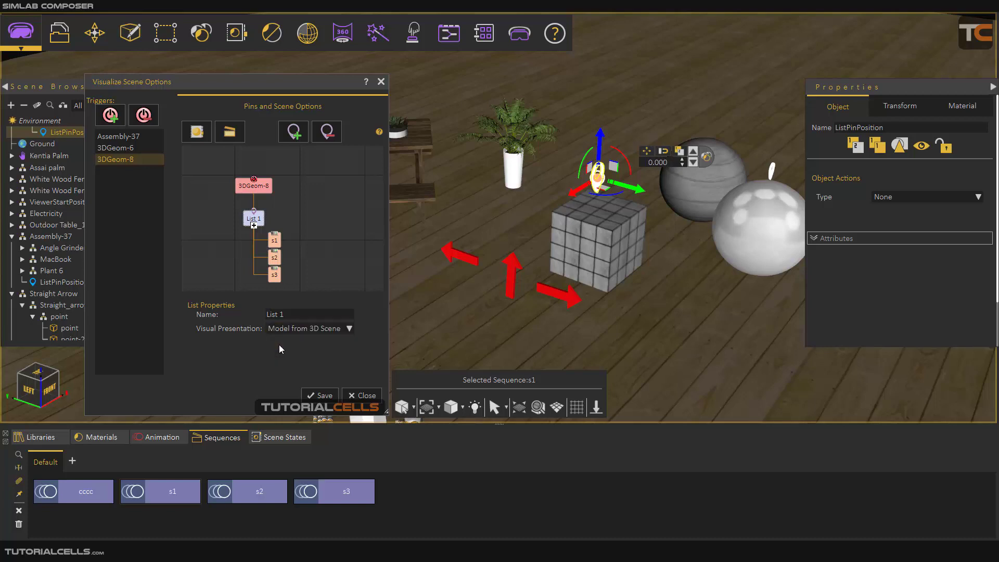
Assign the upward arrow as the model that represents sequence s1 in the cube's list.
left_click(275, 243)
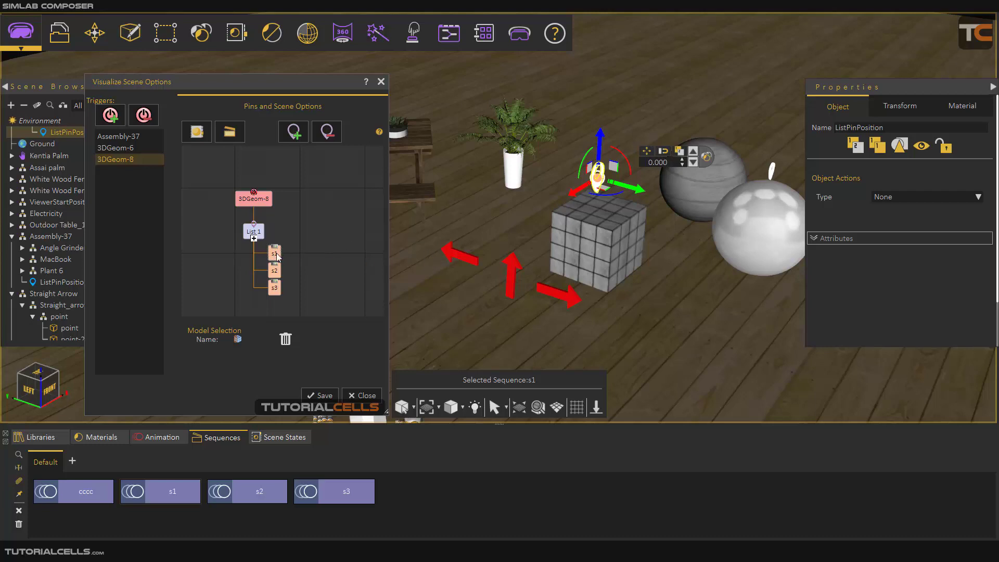
left_click(451, 259)
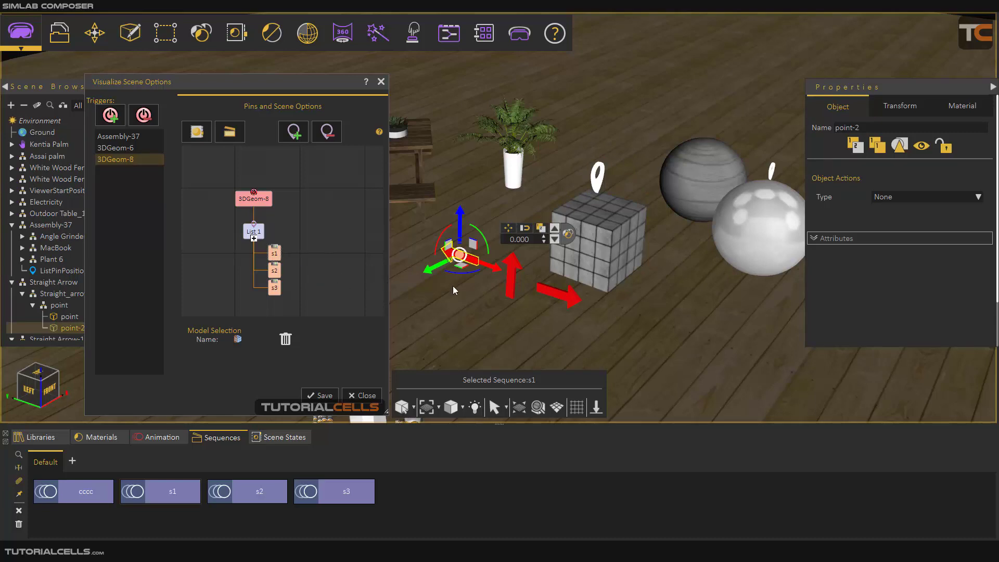
left_click(506, 281)
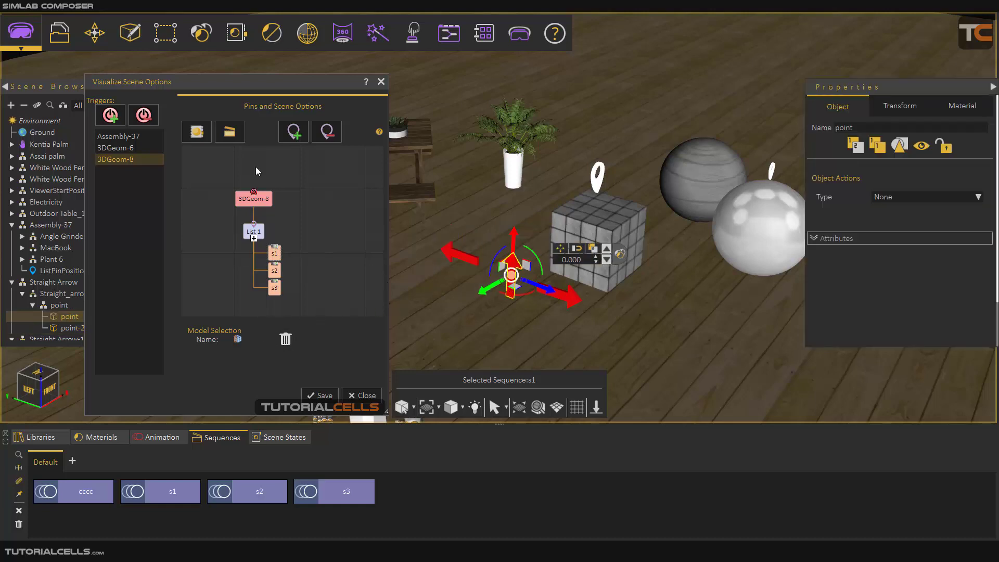
left_click_drag(287, 91, 322, 84)
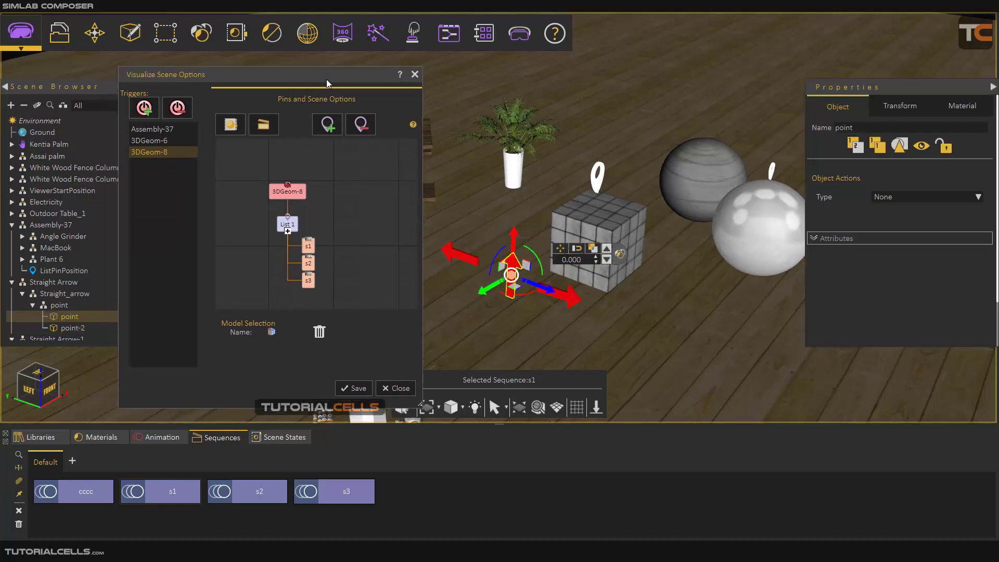
left_click(275, 331)
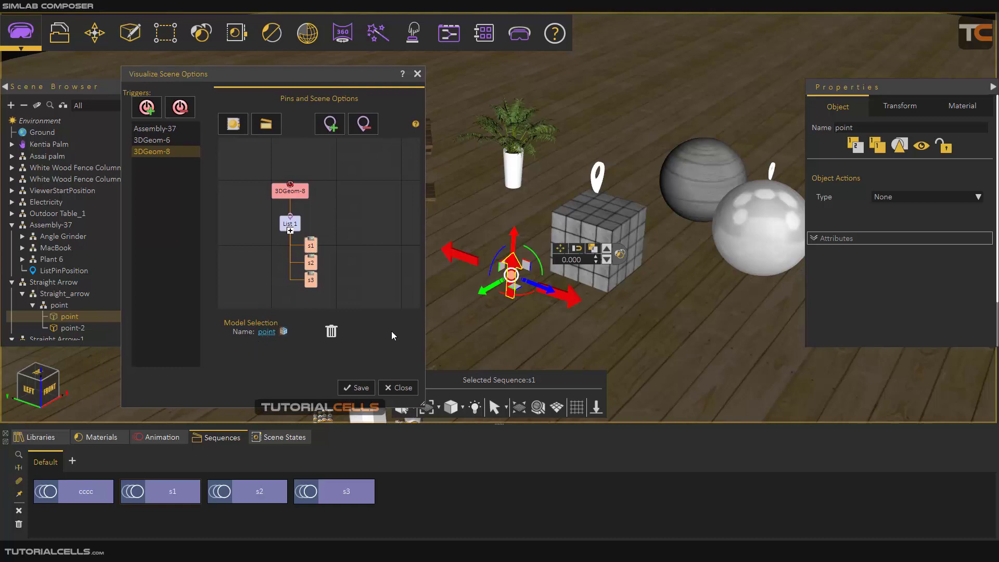
Assign the arrow on the table's side to s2 and the arrow on the spheres' side to s3, and close the scene options.
left_click(310, 265)
left_click(454, 254)
left_click(281, 331)
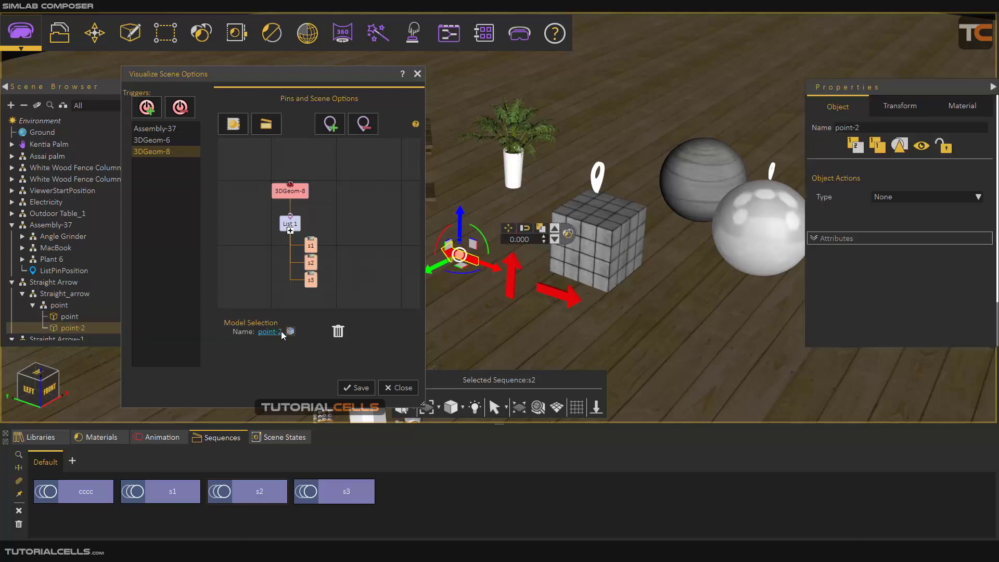
left_click(571, 299)
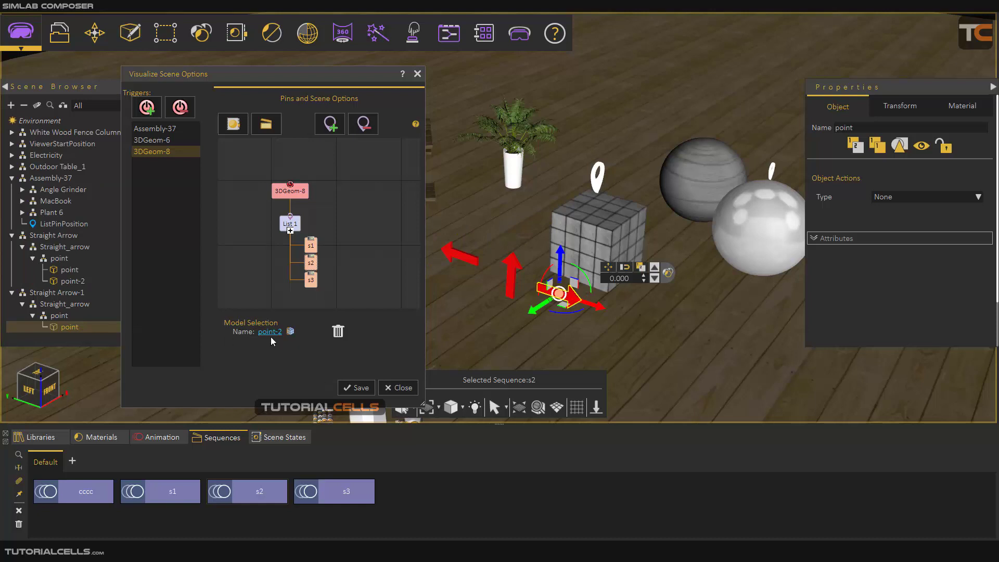
left_click(309, 283)
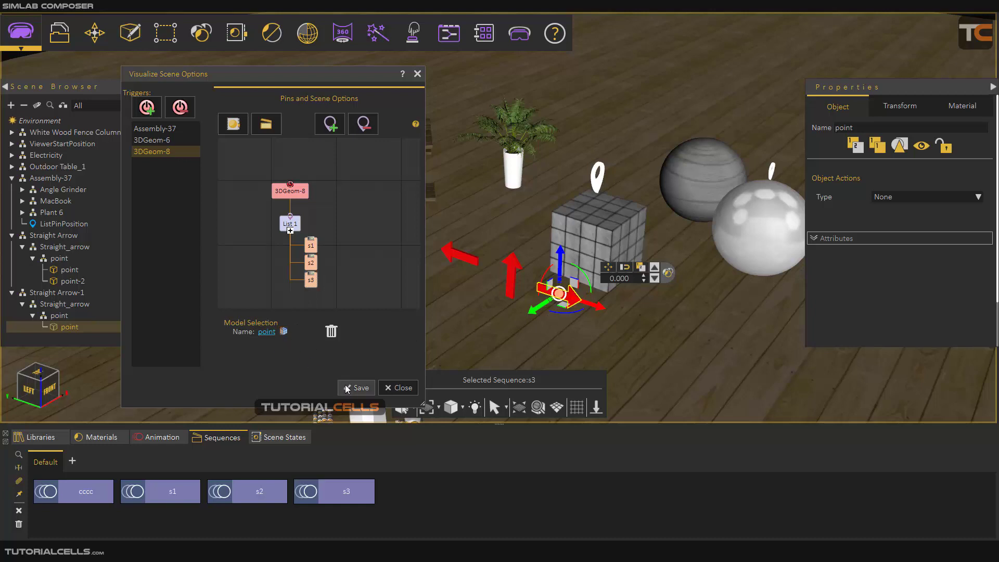
left_click(387, 388)
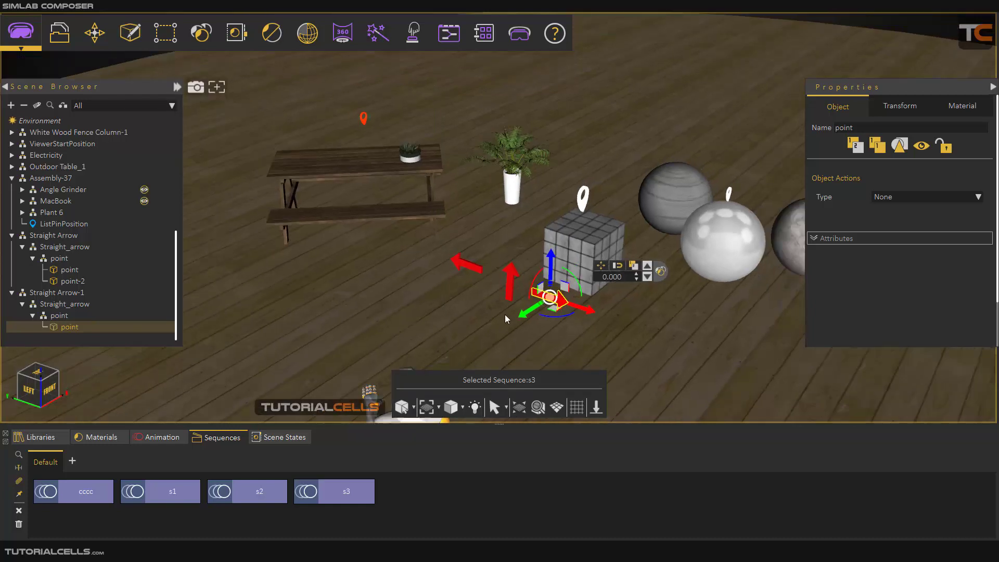
Select all three arrows together and lower them about 0.595 beneath the floor.
left_click(510, 279)
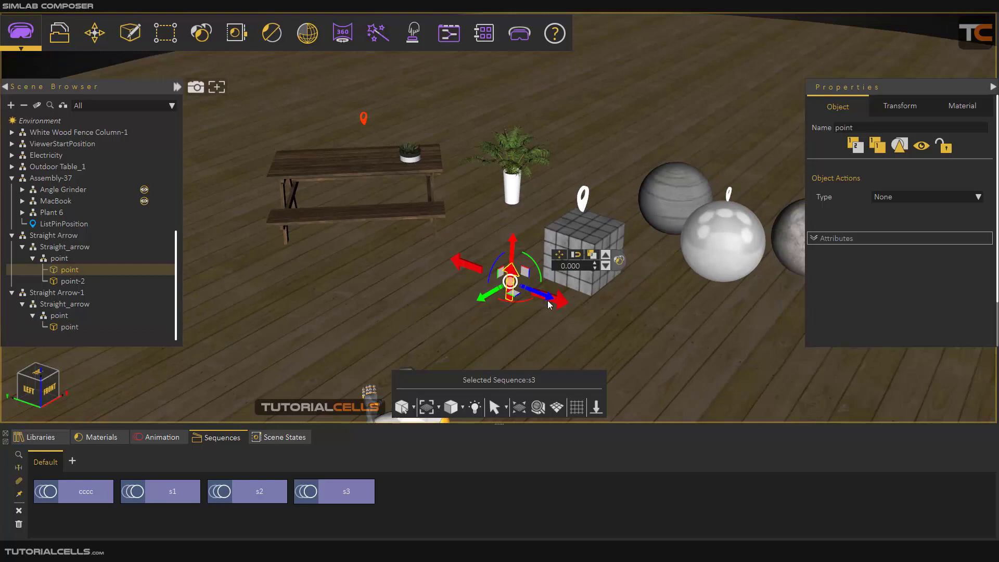
left_click(550, 300, "ctrl")
left_click(477, 272, "ctrl")
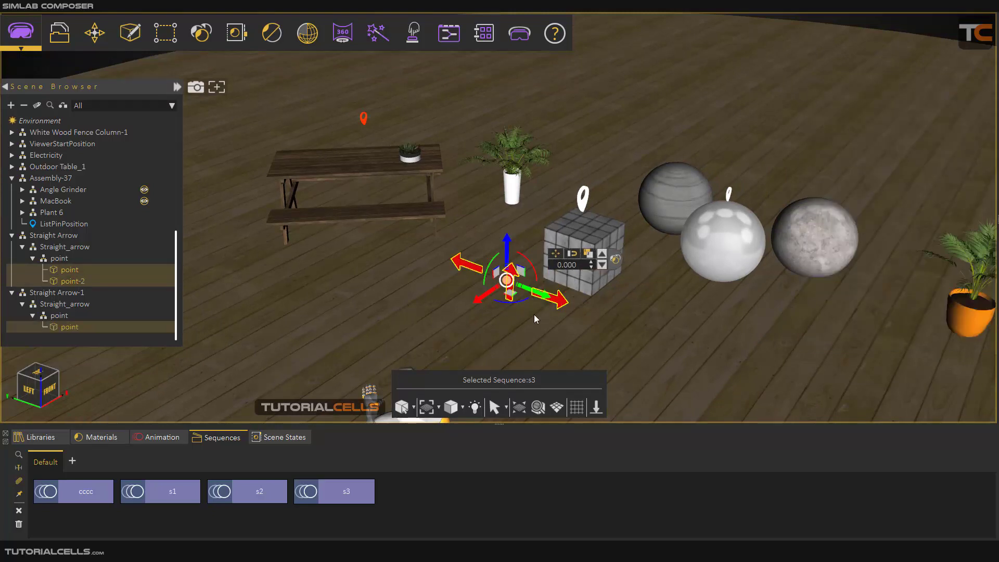
scroll(534, 314, "up", 3)
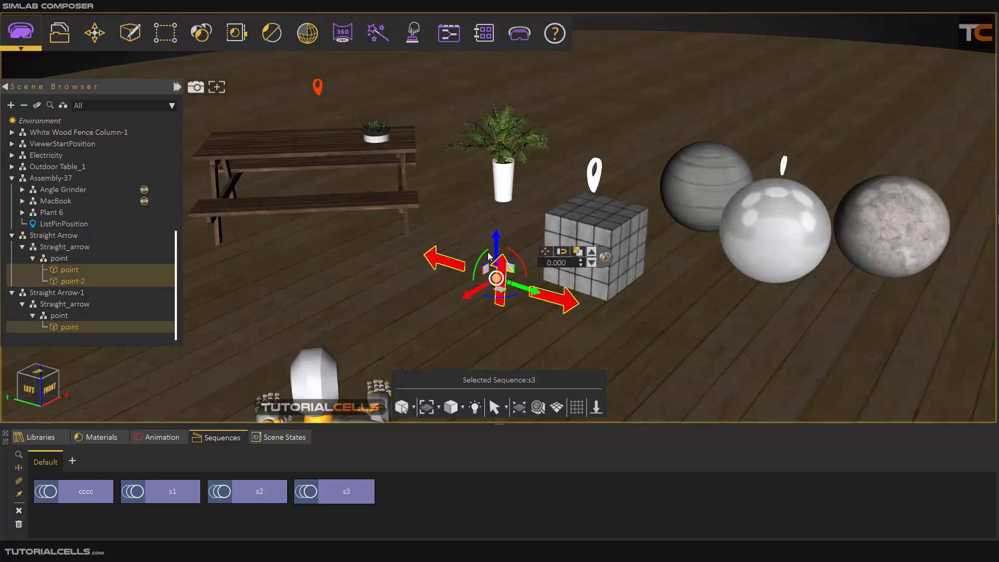
left_click_drag(497, 244, 497, 306)
middle_click_drag(597, 215, 582, 237)
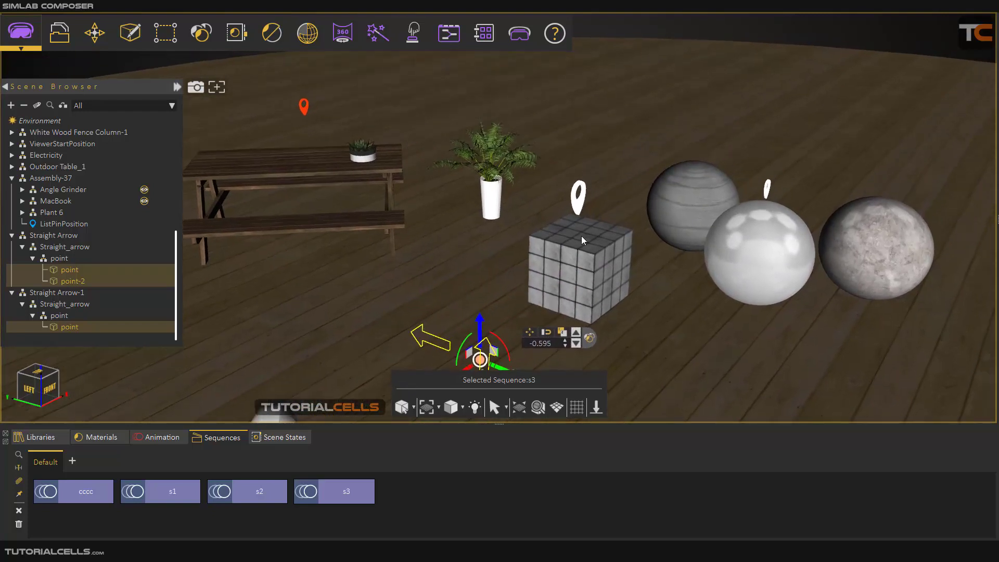
Test the cube's arrow list in the VR viewer, and close the viewer without saving the scene.
left_click(519, 33)
left_click(526, 76)
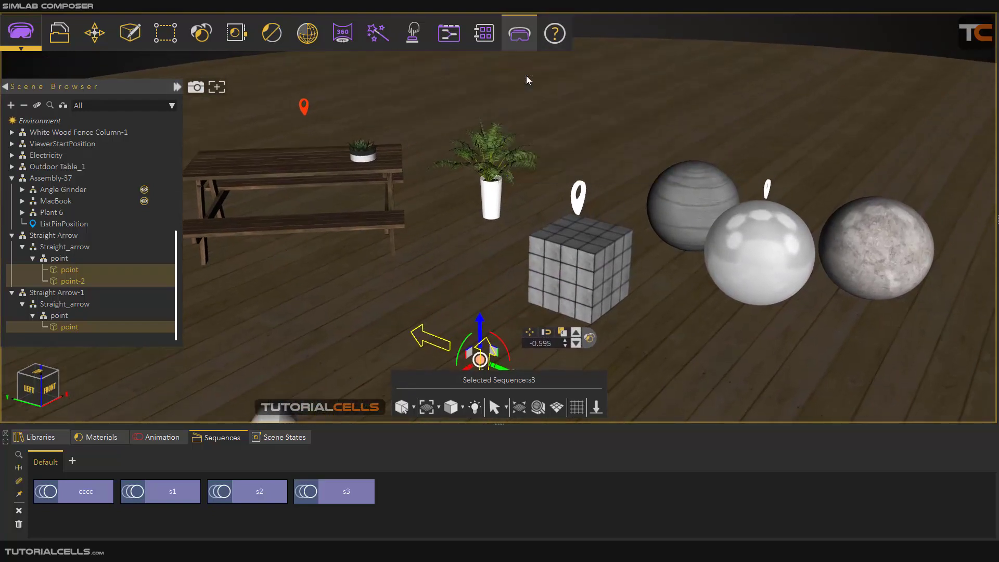
left_click(429, 253)
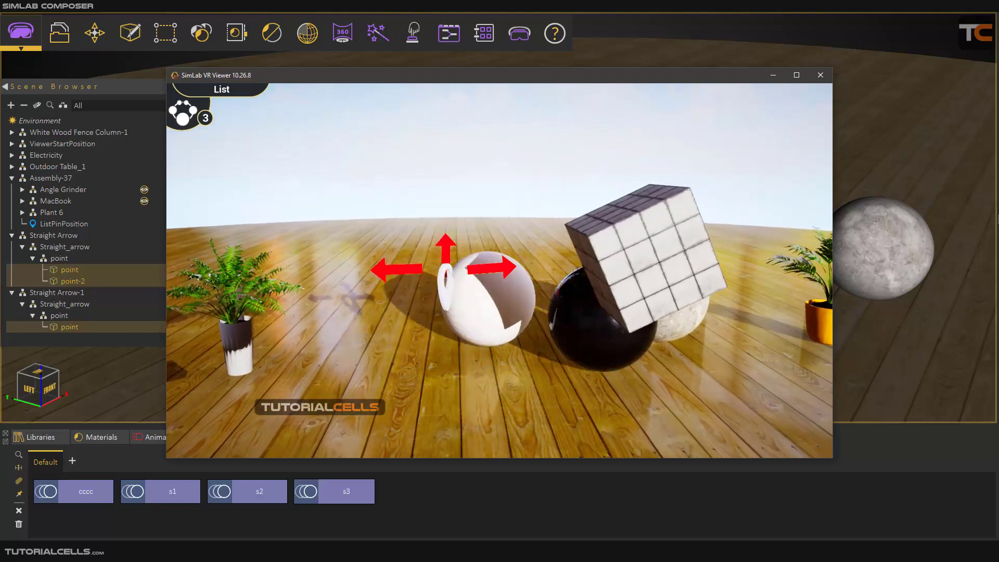
key("Escape")
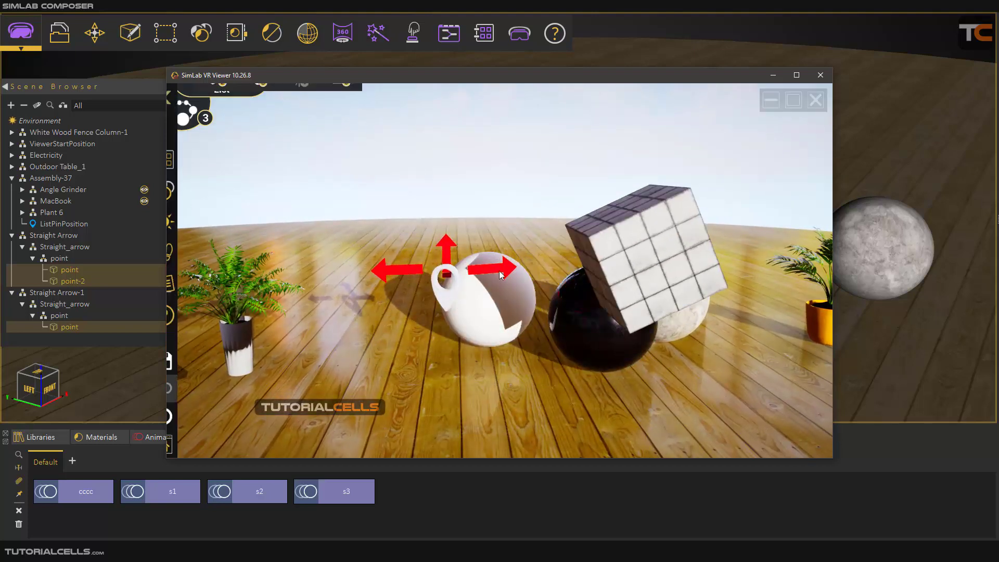
left_click(815, 100)
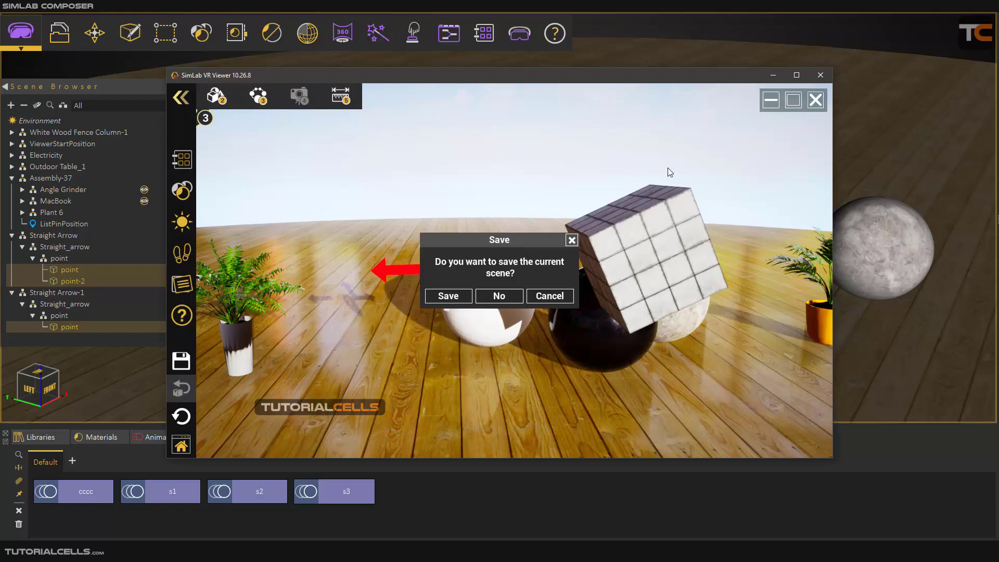
left_click(505, 298)
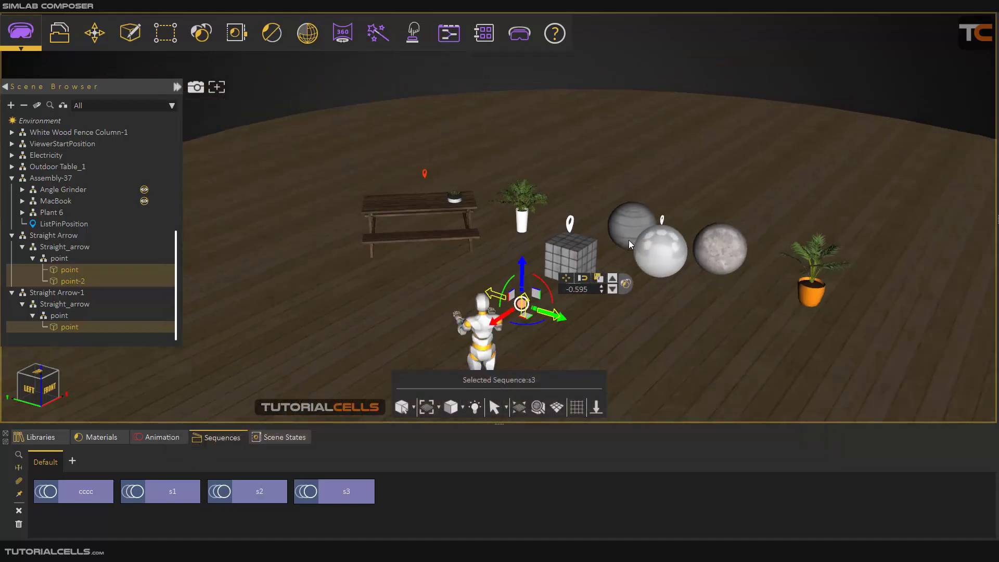
scroll(485, 211, "down", 2)
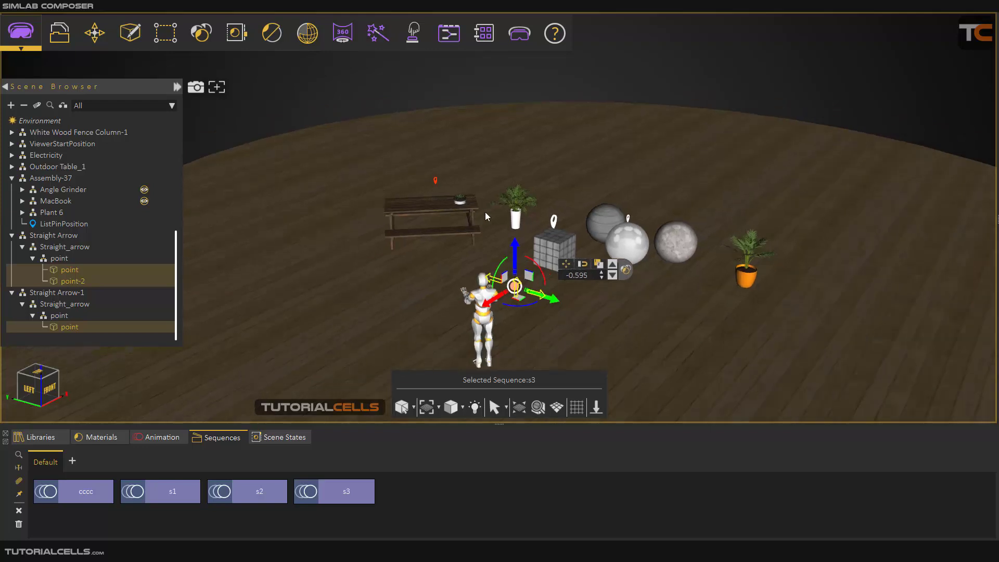
left_click(457, 84)
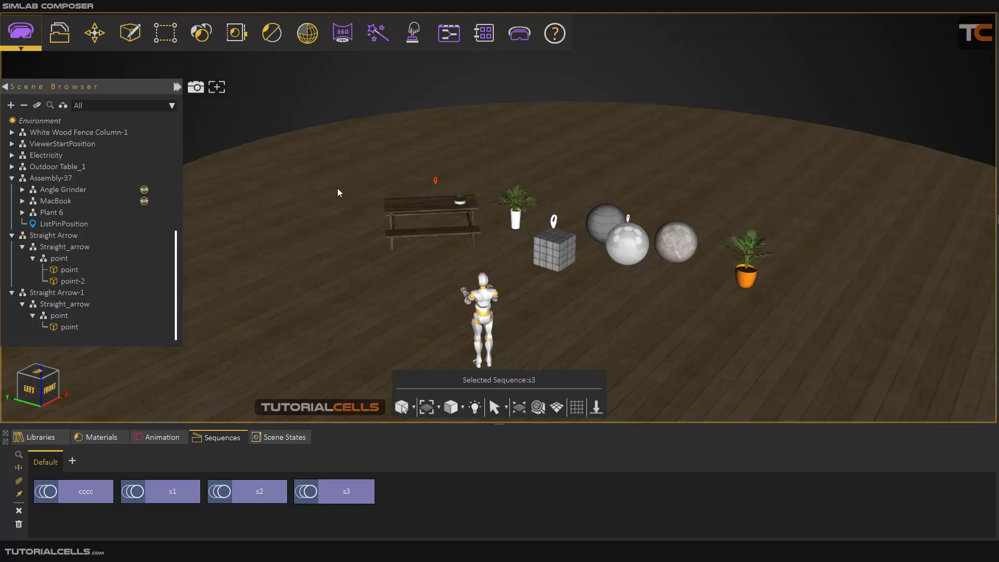
scroll(538, 251, "up", 3)
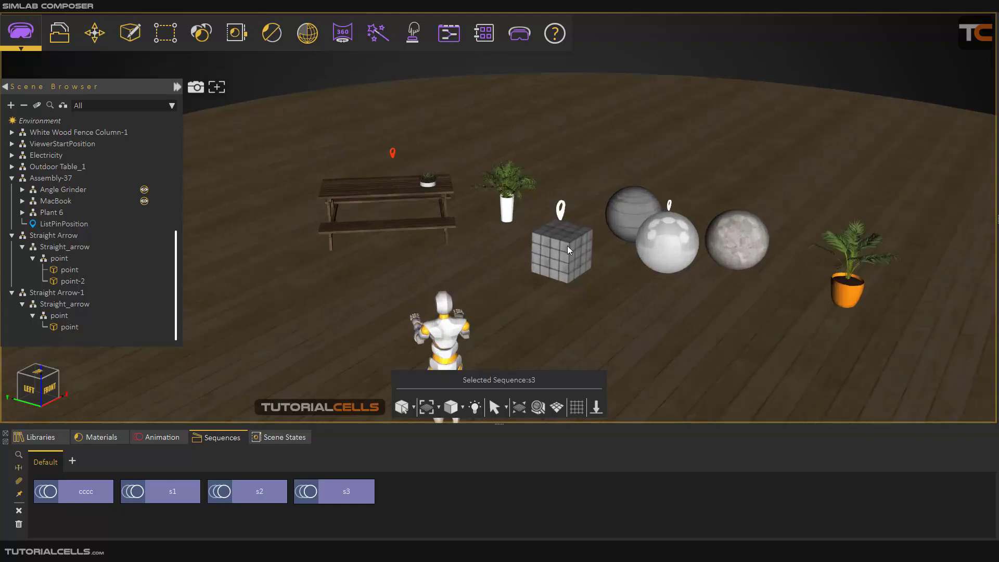
middle_click_drag(559, 245, 516, 248)
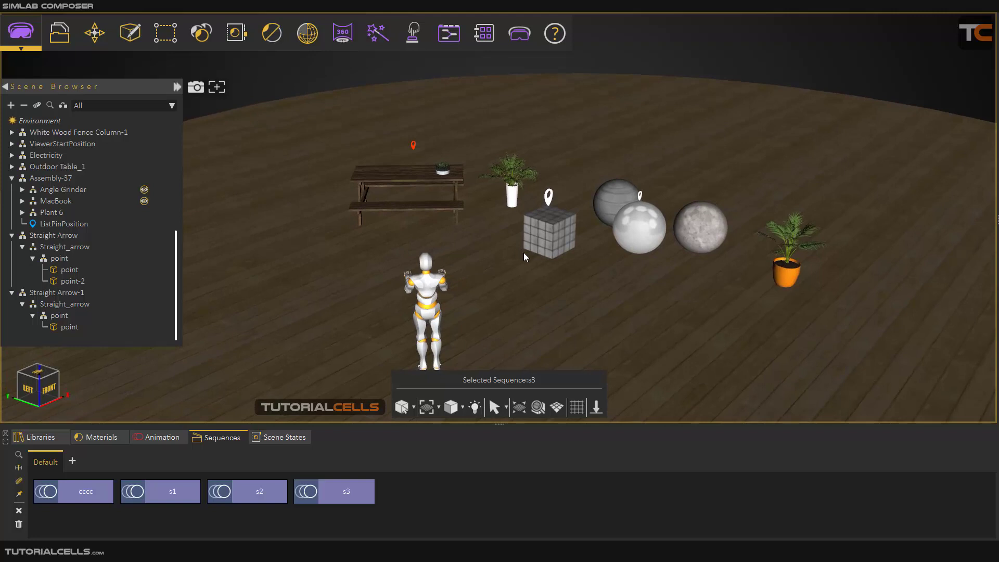
middle_click_drag(525, 252, 507, 220)
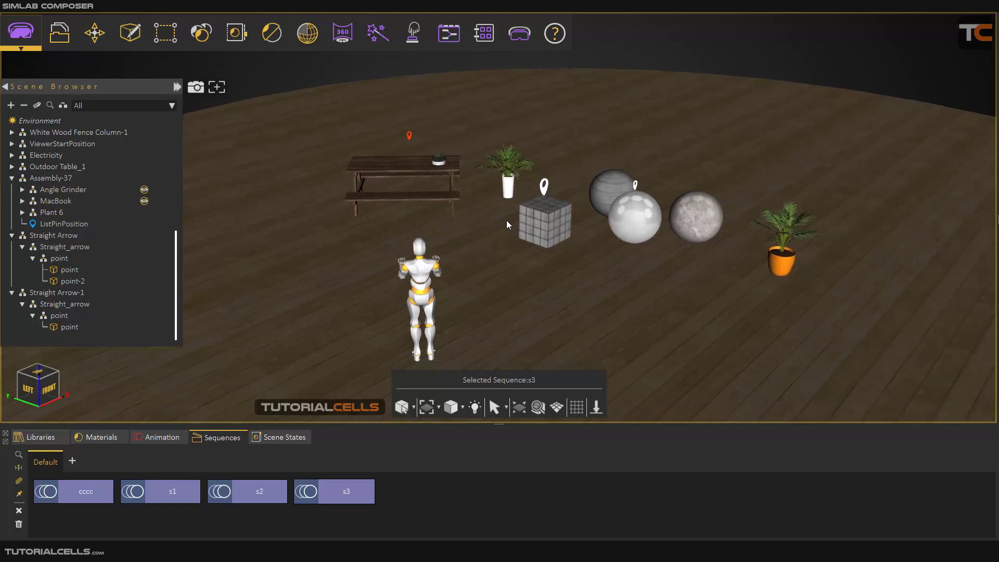